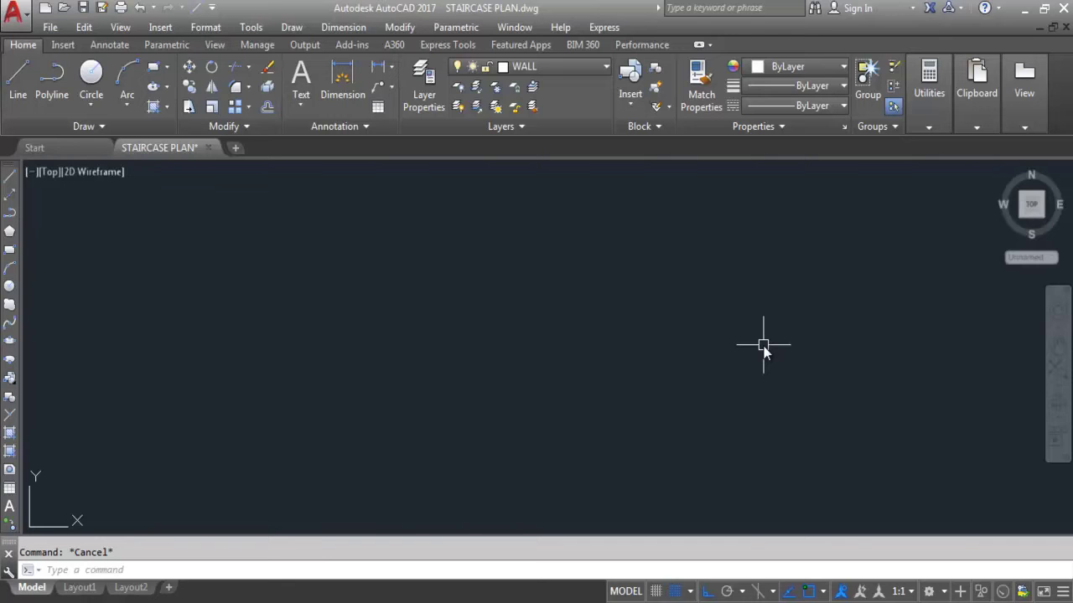
# Step: Read the staircase design notes covering building height, unit rise, landing, risers and treads
pyautogui.hotkey('ctrl', 'z')
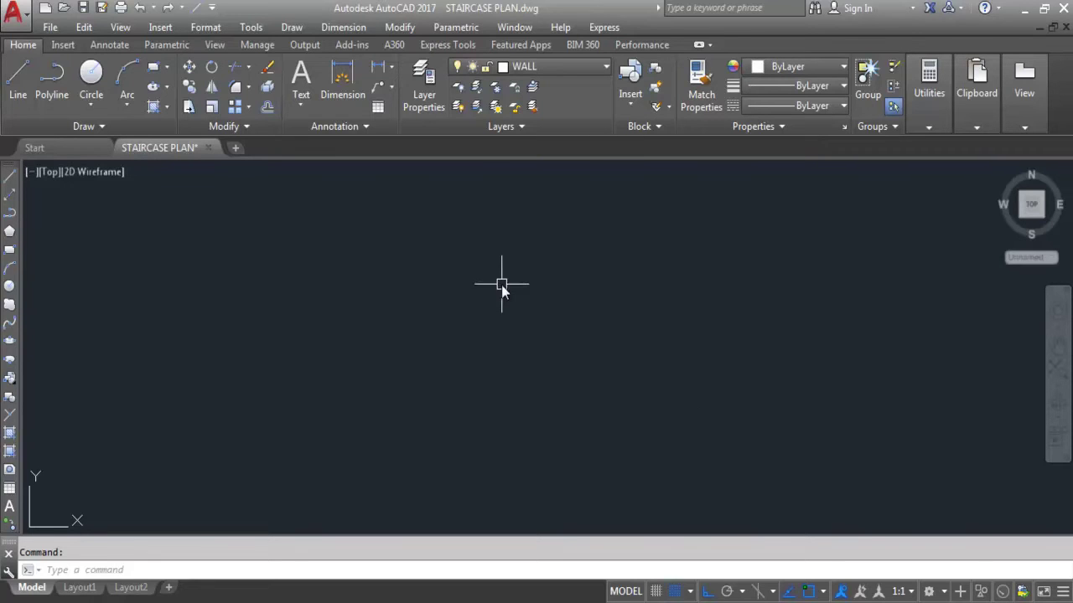
pyautogui.scroll(-3, 486, 376)
pyautogui.scroll(2, 272, 369)
pyautogui.scroll(5, 272, 368)
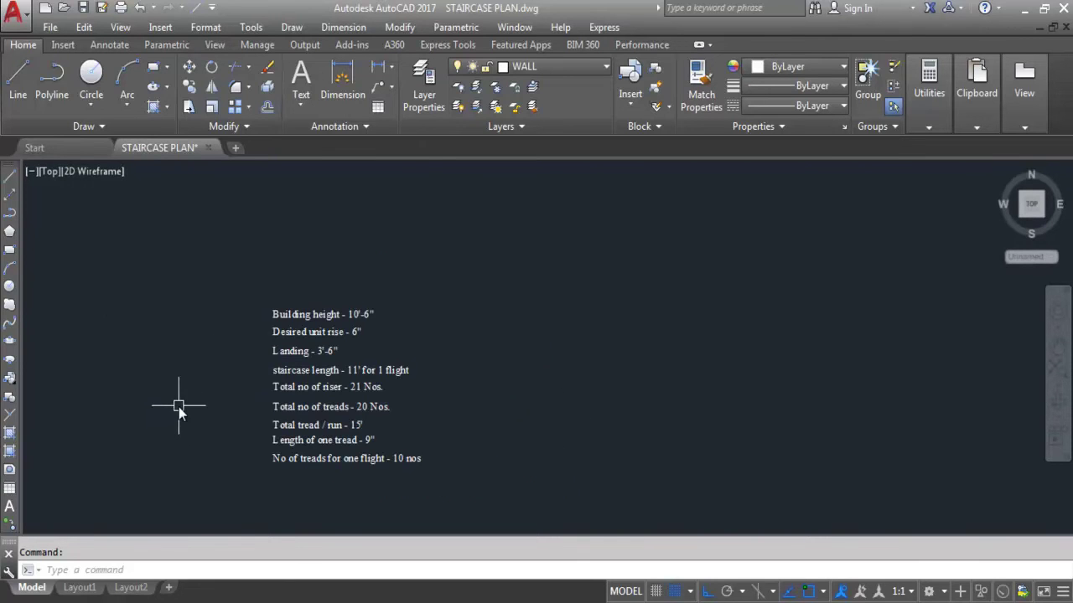
pyautogui.scroll(2, 179, 403)
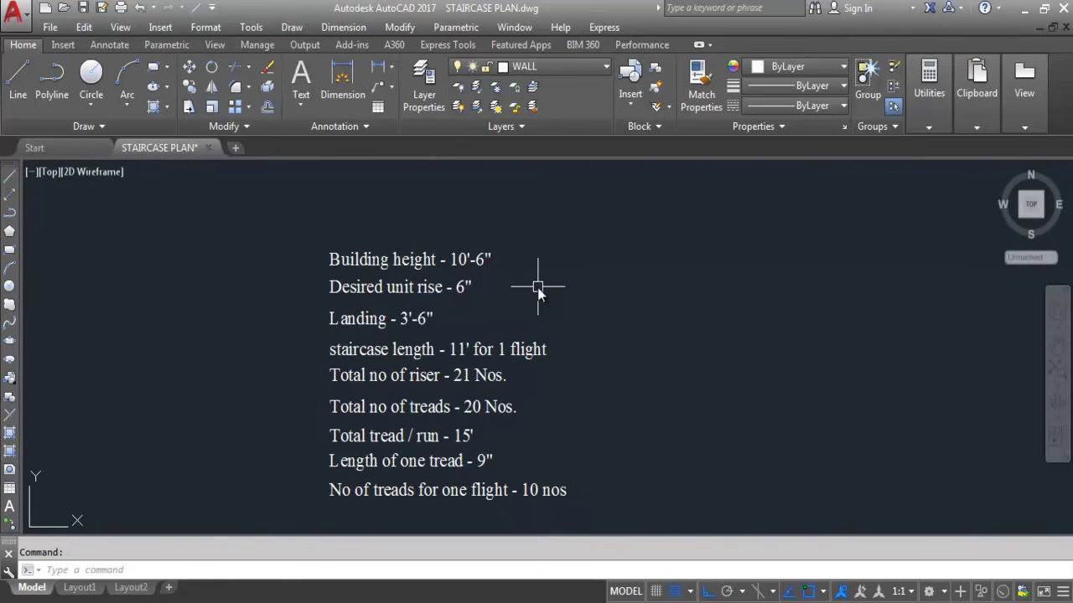
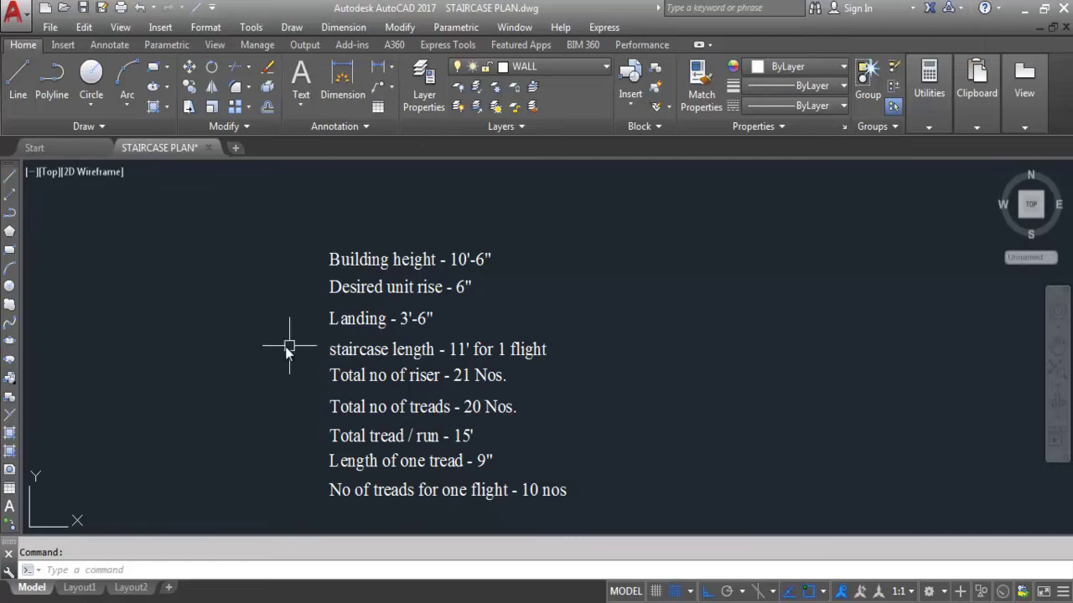
# Step: Draw an 11' vertical line downward beside the notes, continuing with an 11' horizontal line to the right from its lower end
pyautogui.scroll(-4, 311, 347)
pyautogui.scroll(2, 420, 352)
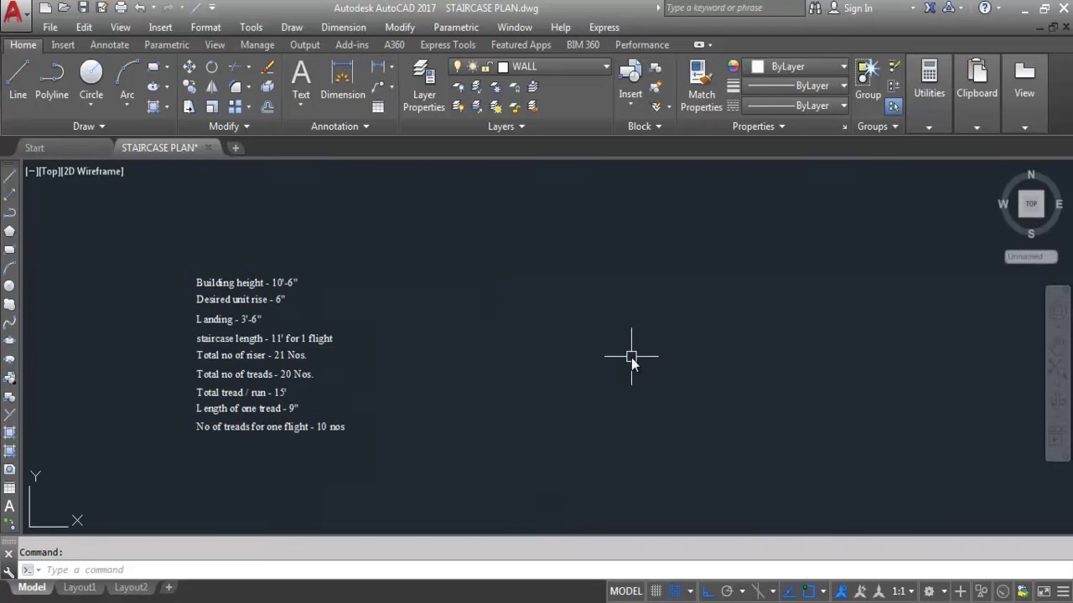
pyautogui.write('l')
pyautogui.press('Return')
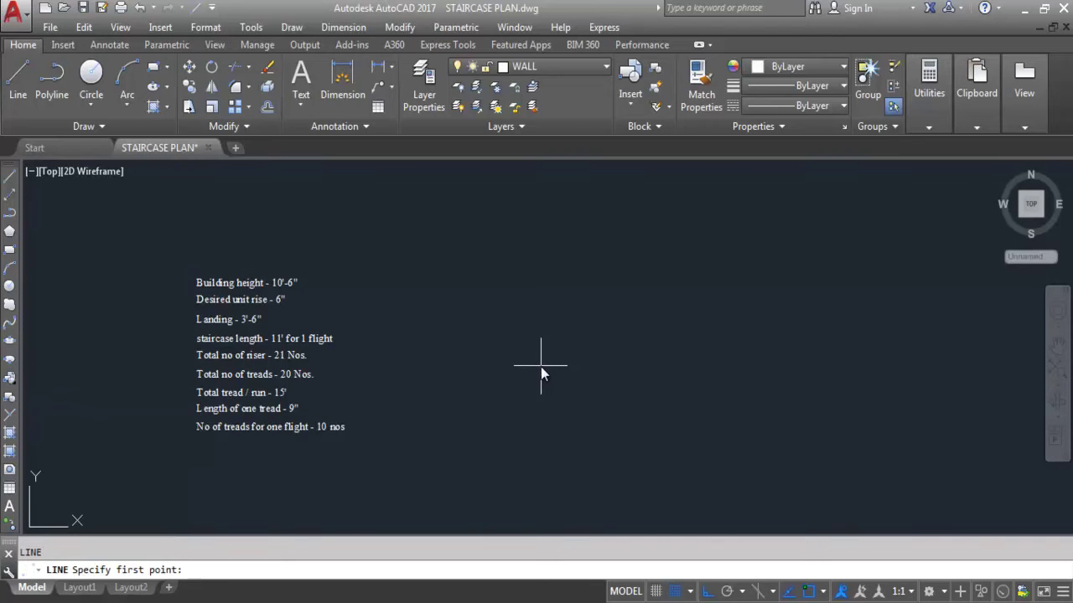
pyautogui.click(525, 283)
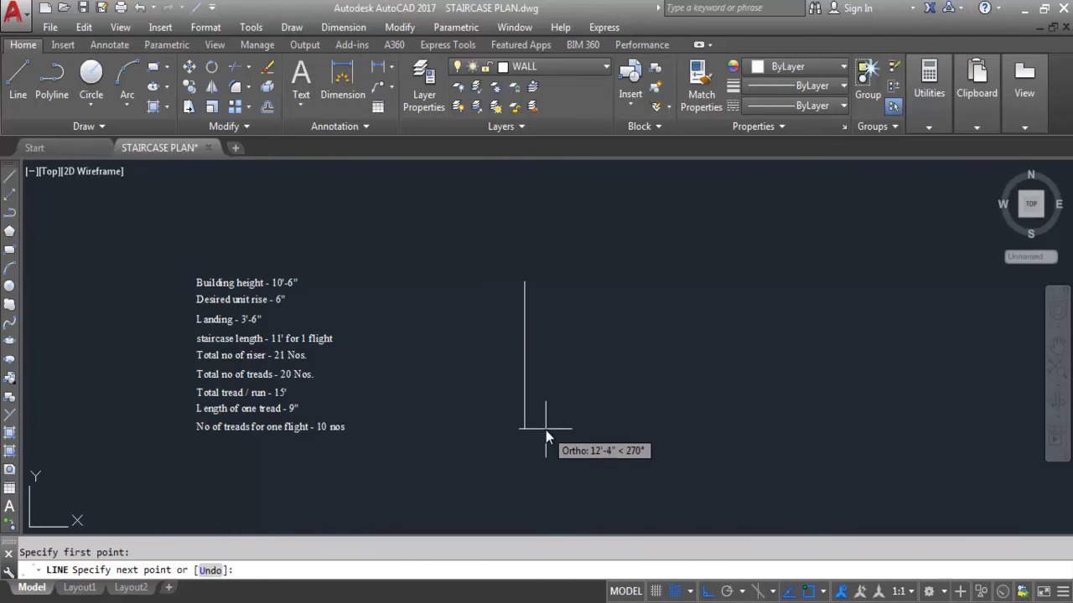
pyautogui.write("11'")
pyautogui.press('Return')
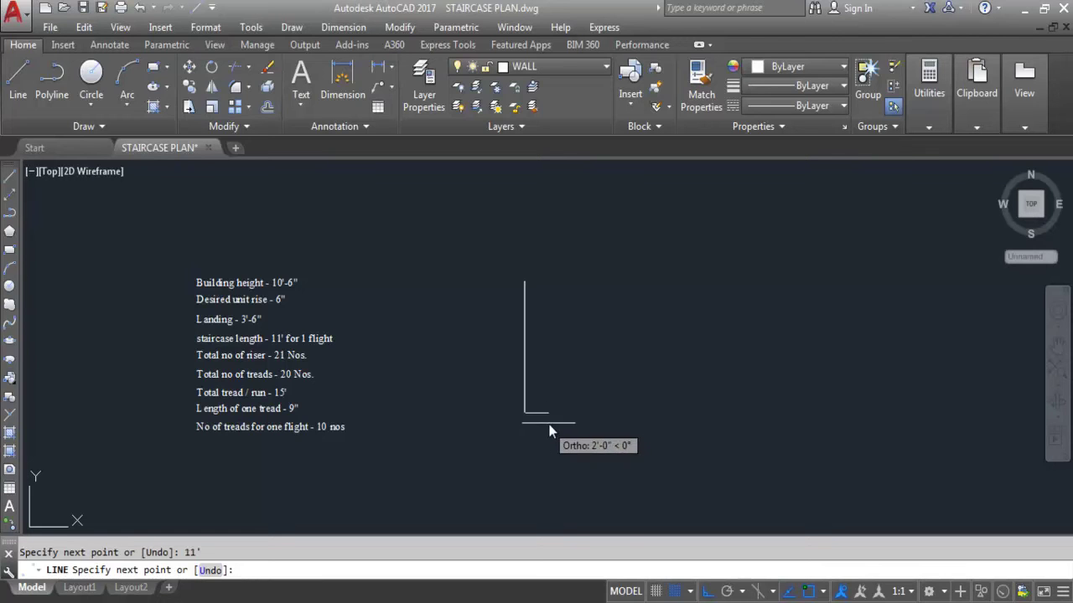
pyautogui.write('11')
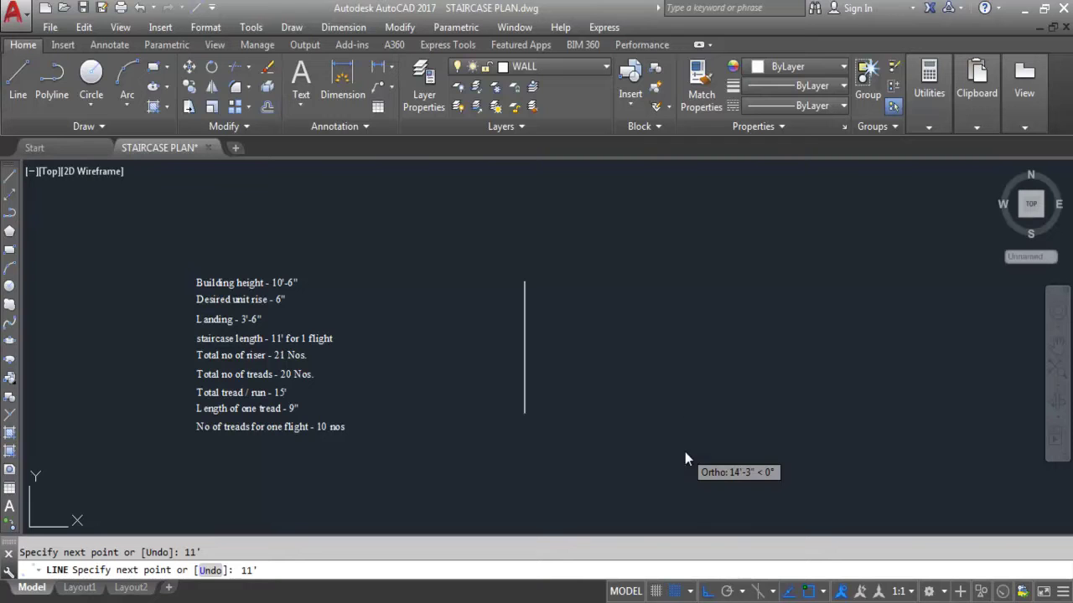
pyautogui.press('Return')
pyautogui.press('Escape')
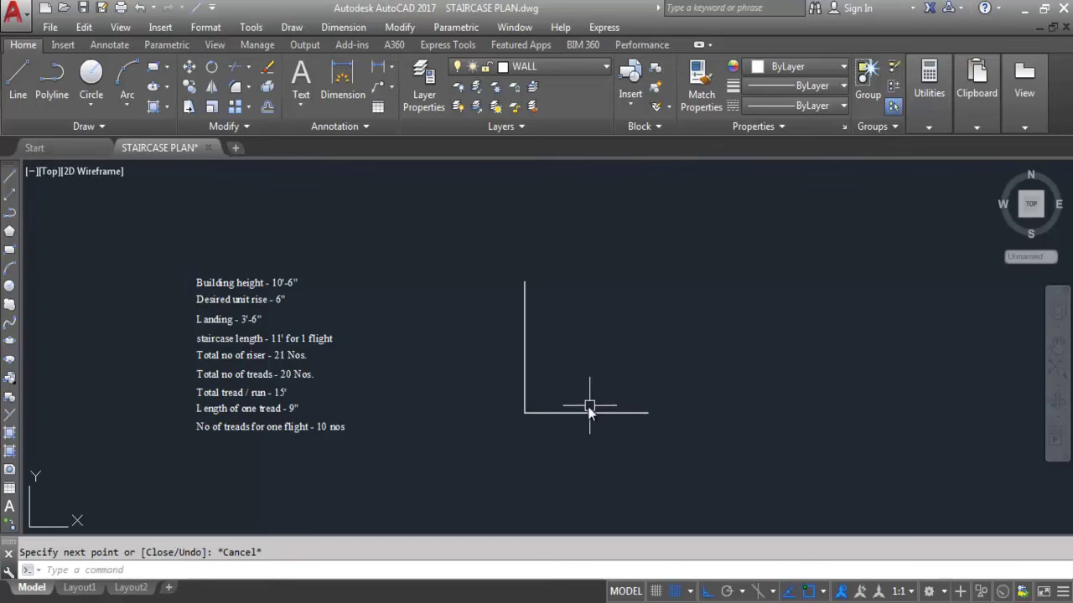
# Step: Add a linear dimension to the vertical line, placed on its left side
pyautogui.click(383, 74)
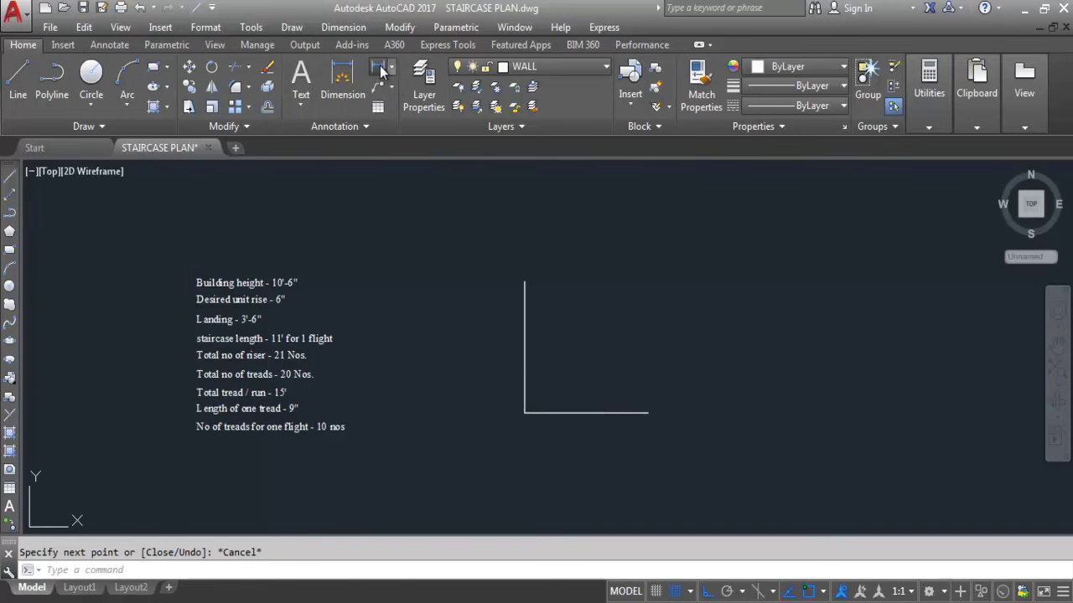
pyautogui.click(524, 283)
pyautogui.click(521, 417)
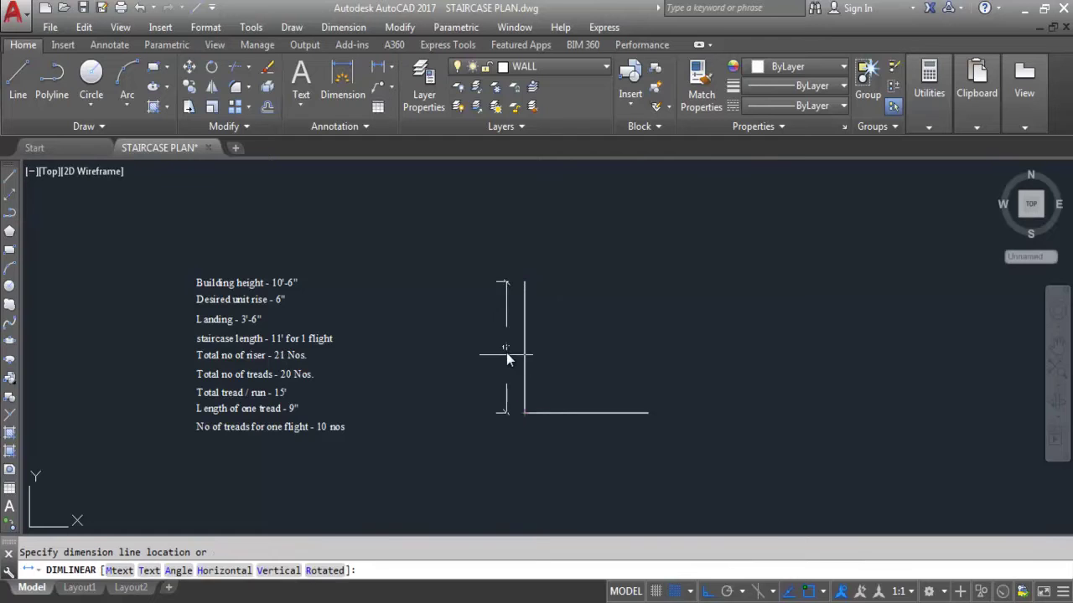
pyautogui.scroll(5, 506, 355)
pyautogui.scroll(-5, 498, 343)
pyautogui.click(501, 342)
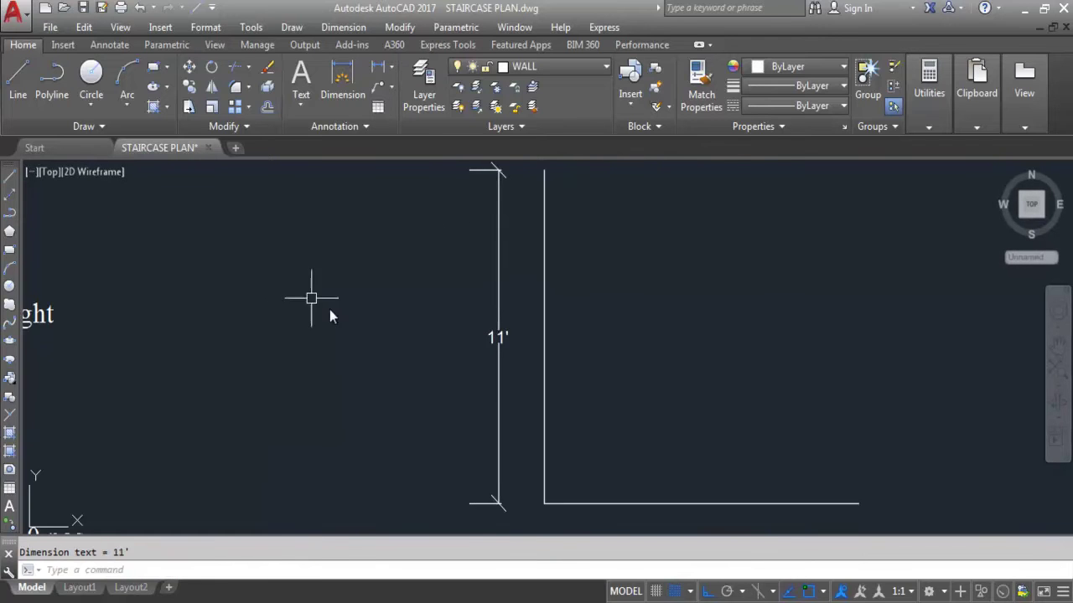
# Step: Add a linear dimension to the horizontal line, placed below it
pyautogui.scroll(-4, 273, 283)
pyautogui.press('Return')
pyautogui.scroll(4, 429, 421)
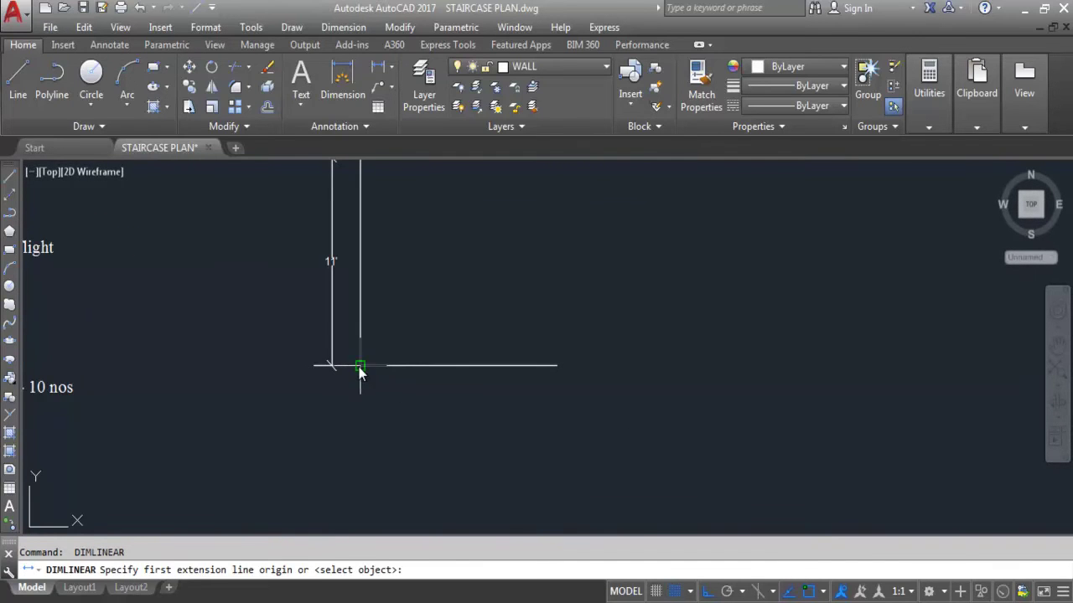
pyautogui.click(359, 364)
pyautogui.click(556, 365)
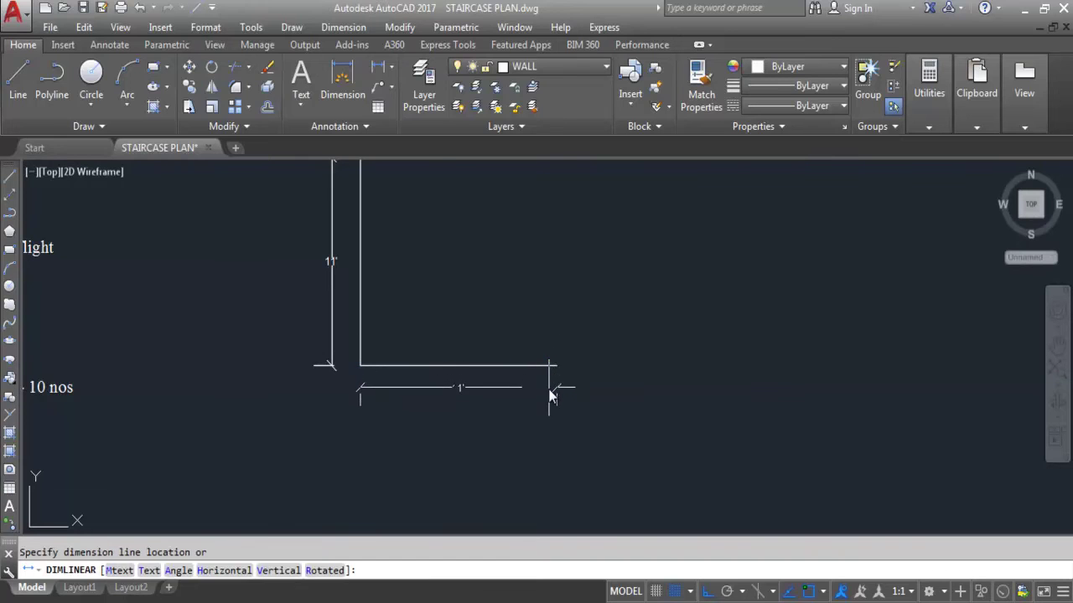
pyautogui.click(544, 397)
pyautogui.scroll(2, 467, 371)
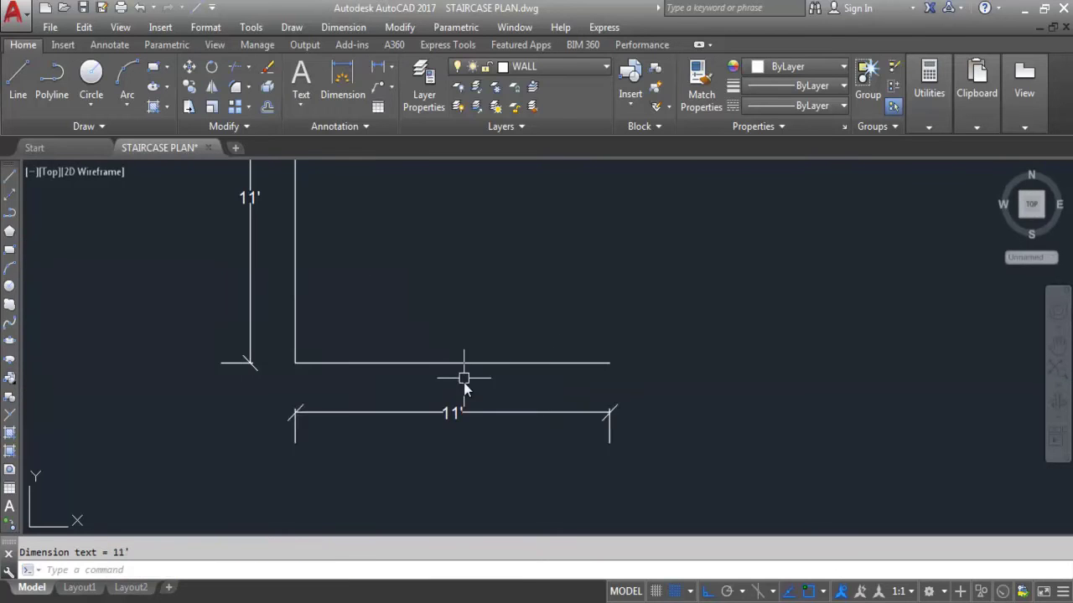
# Step: Offset the vertical line to the right and the horizontal line upward, both by 3'6", to outline the landing and flights
pyautogui.scroll(-4, 548, 438)
pyautogui.scroll(2, 414, 360)
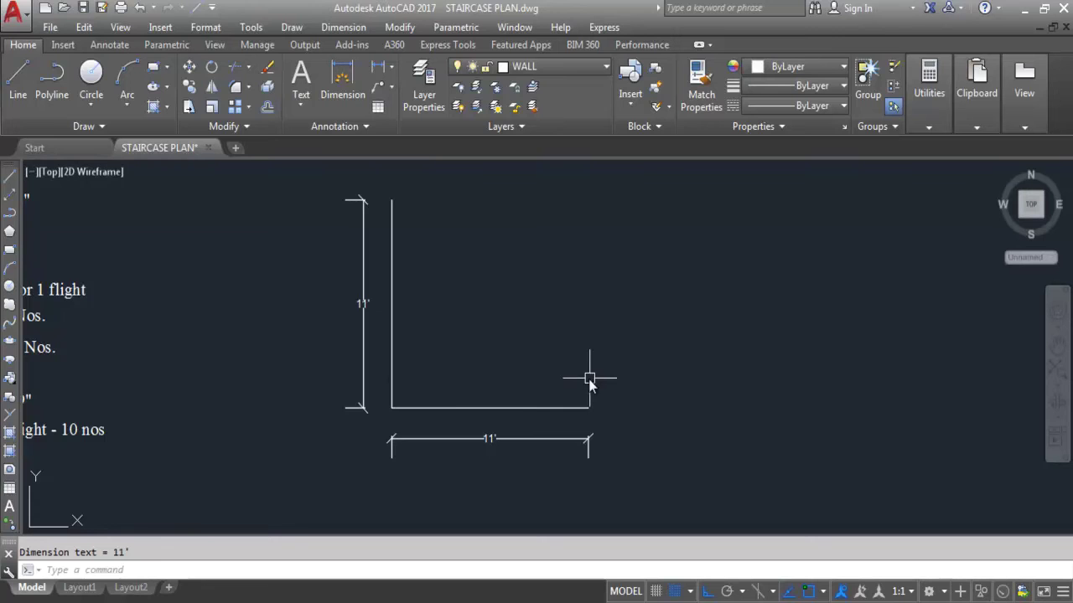
pyautogui.scroll(-2, 578, 373)
pyautogui.scroll(2, 176, 261)
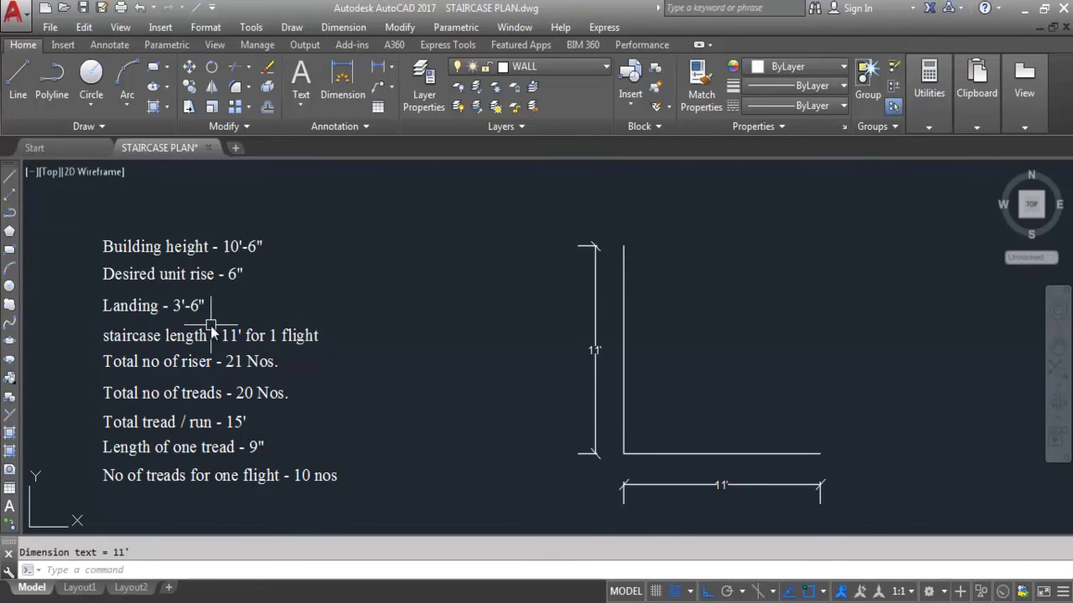
pyautogui.scroll(-1, 172, 318)
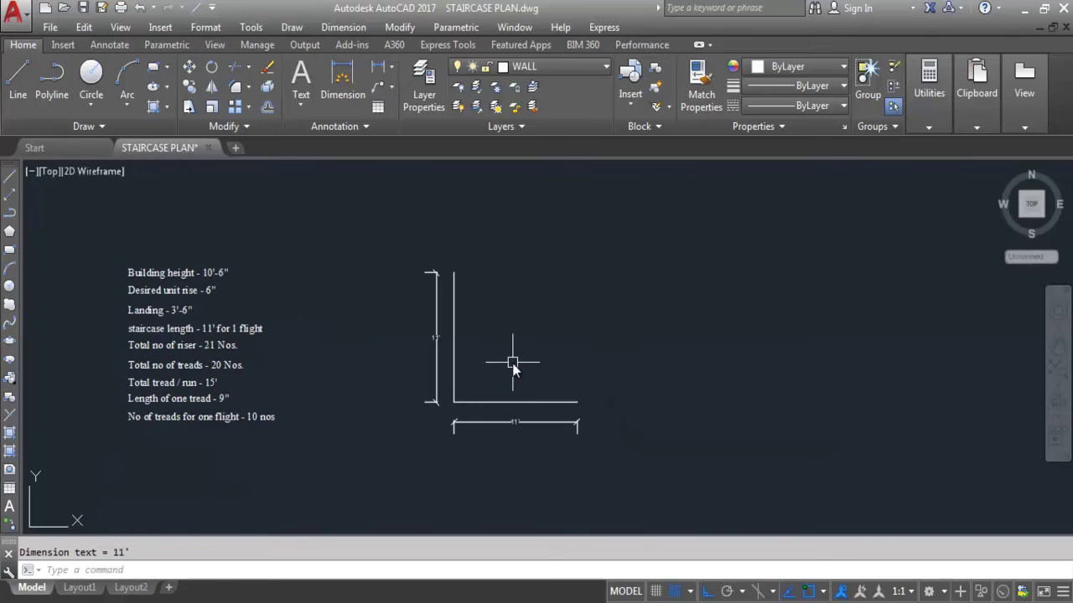
pyautogui.write('o')
pyautogui.press('Return')
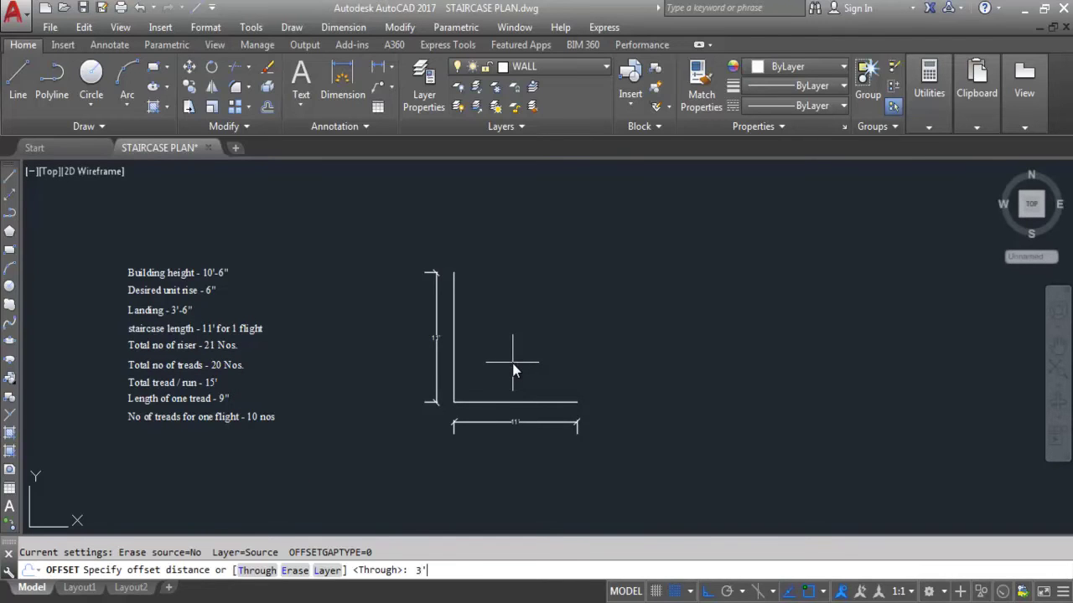
pyautogui.write("3'6")
pyautogui.press('Return')
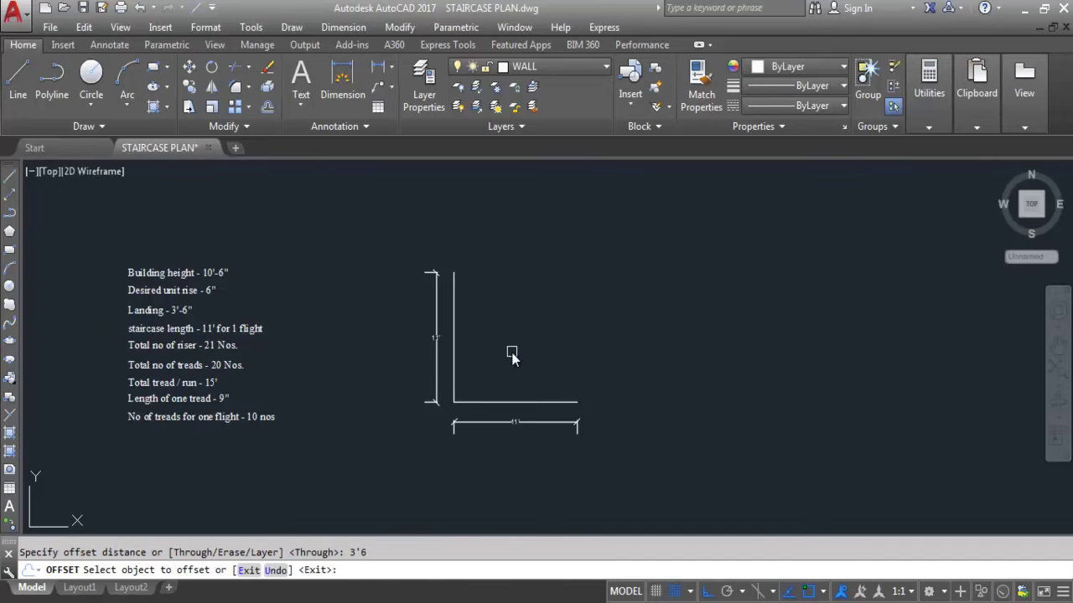
pyautogui.click(454, 366)
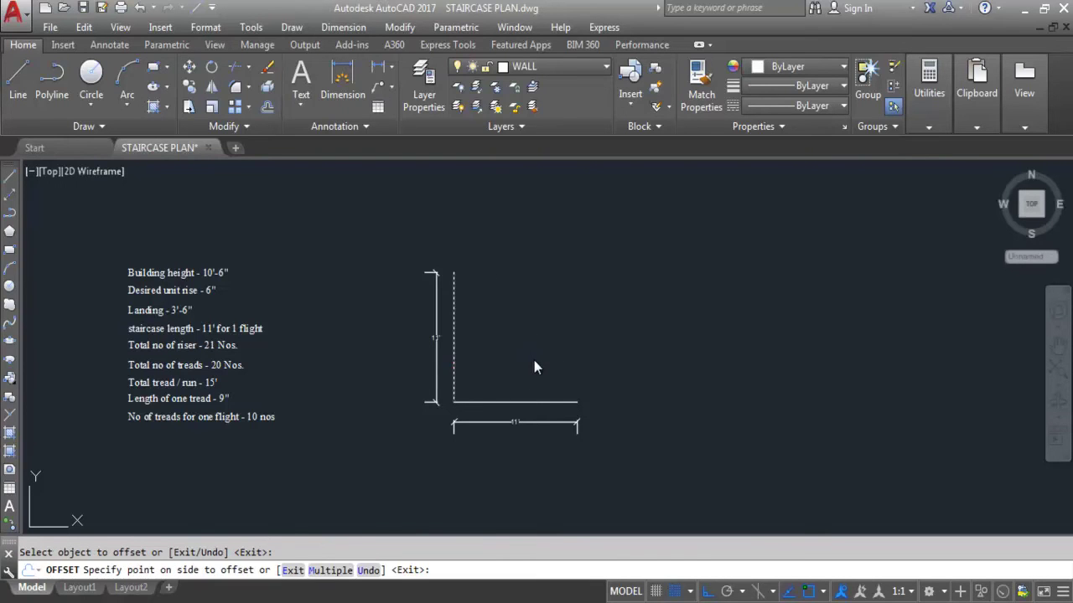
pyautogui.click(534, 360)
pyautogui.click(539, 403)
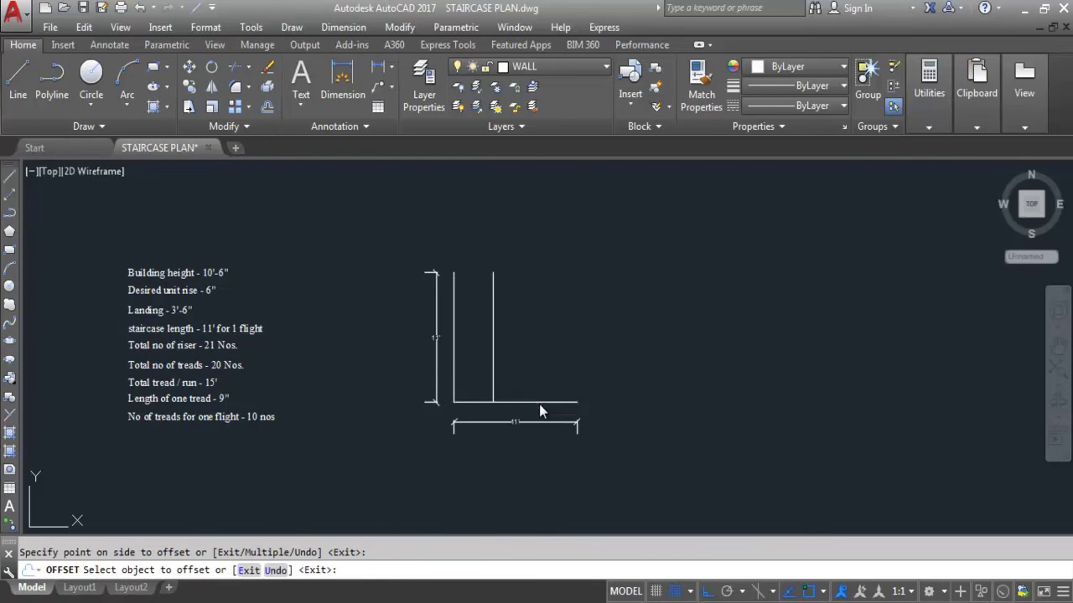
pyautogui.click(531, 323)
pyautogui.press('Escape')
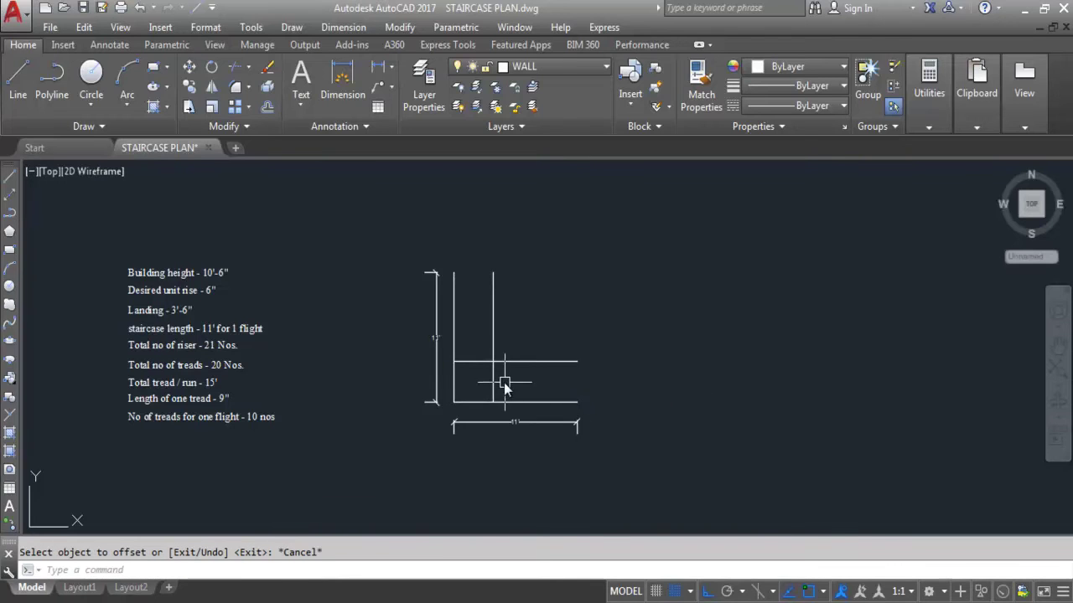
# Step: Measure the landing square's width and depth with linear dimensions, cancelling each one before placing it
pyautogui.click(352, 77)
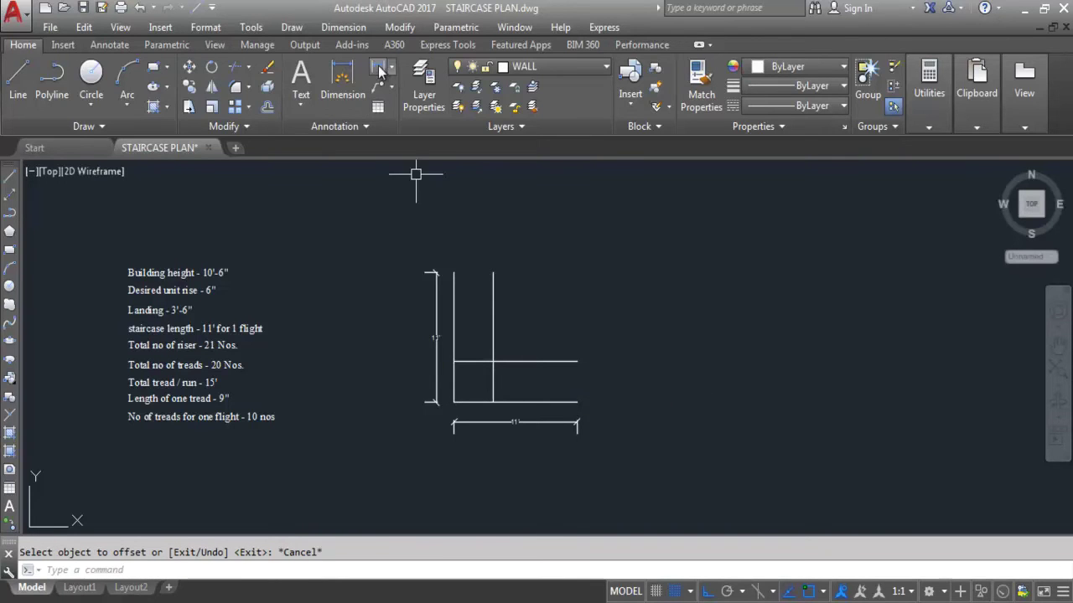
pyautogui.click(453, 361)
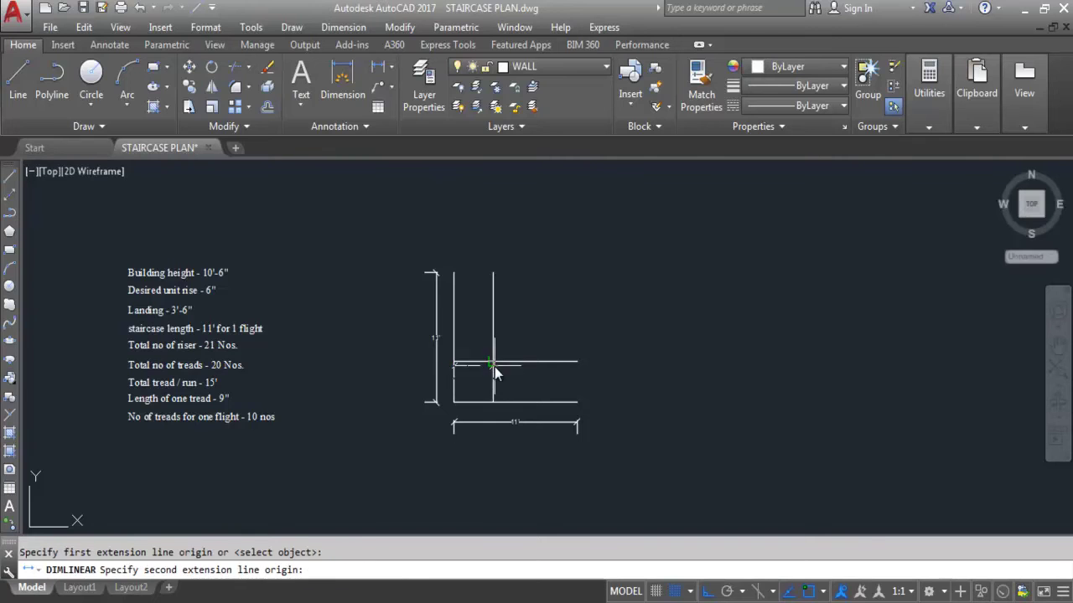
pyautogui.click(493, 361)
pyautogui.scroll(8, 491, 375)
pyautogui.scroll(-3, 469, 348)
pyautogui.press('Escape')
pyautogui.press('Return')
pyautogui.click(486, 303)
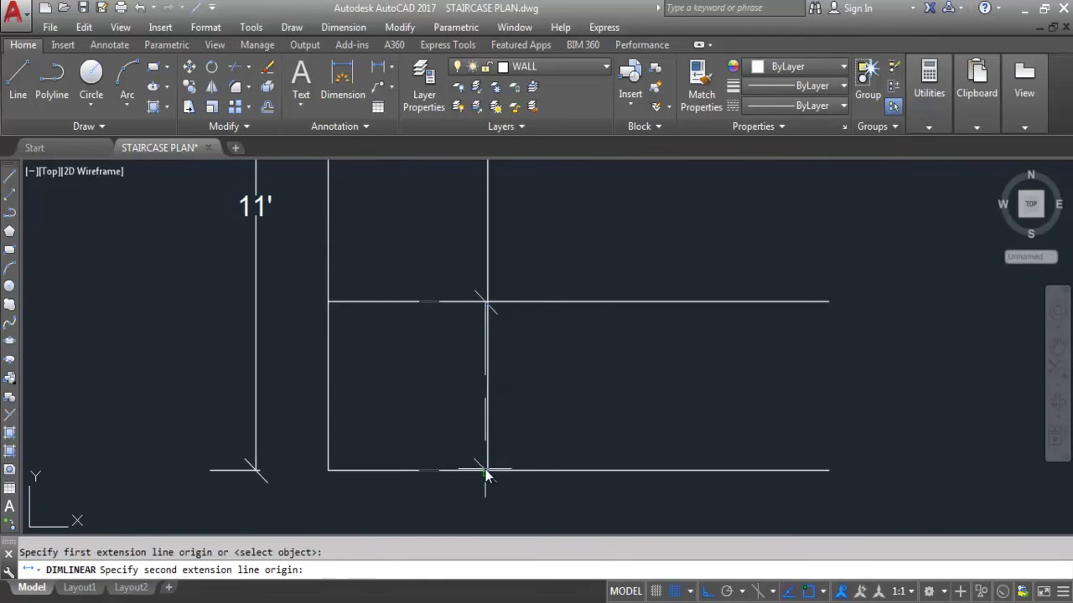
pyautogui.click(486, 470)
pyautogui.press('Escape')
# Step: Examine the design notes for the length of one tread and the number of treads per flight
pyautogui.scroll(-4, 408, 352)
pyautogui.scroll(-3, 539, 398)
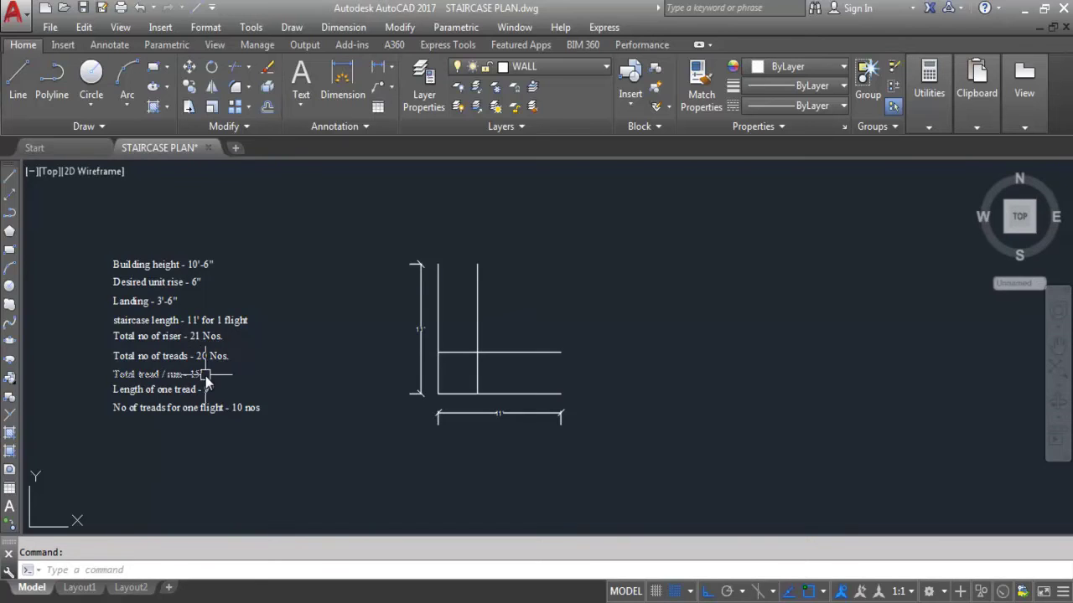
pyautogui.scroll(4, 124, 368)
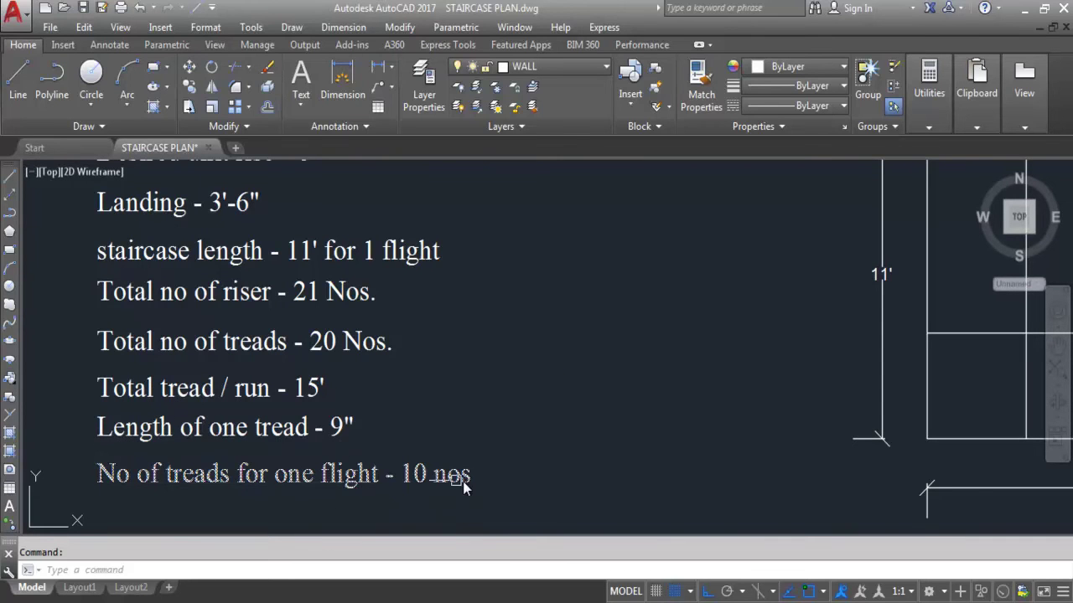
pyautogui.scroll(-2, 225, 395)
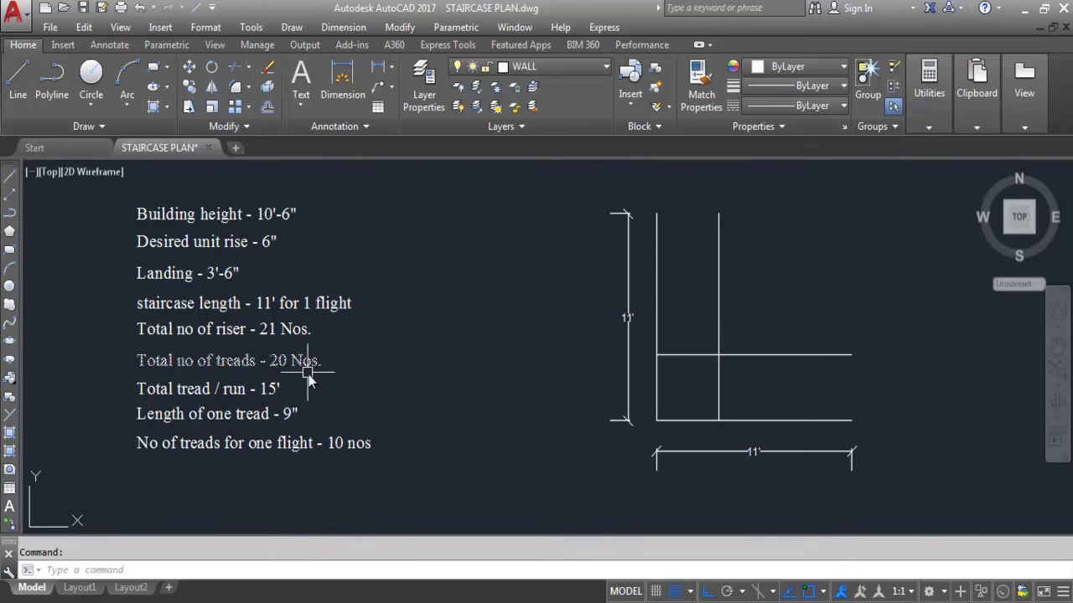
pyautogui.scroll(-2, 303, 375)
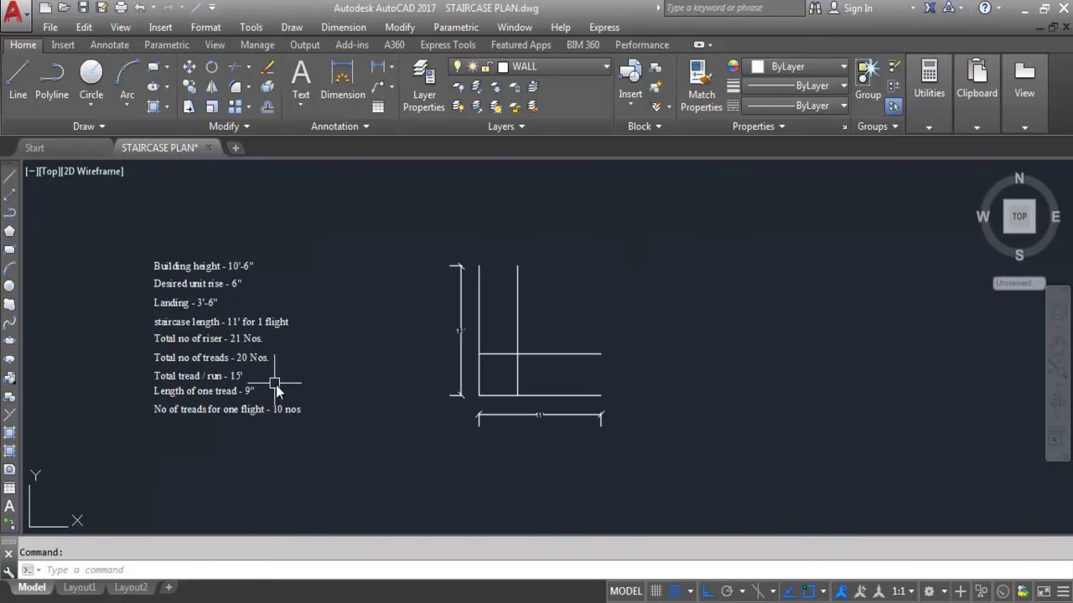
pyautogui.scroll(2, 620, 366)
pyautogui.scroll(-2, 501, 348)
pyautogui.scroll(2, 193, 400)
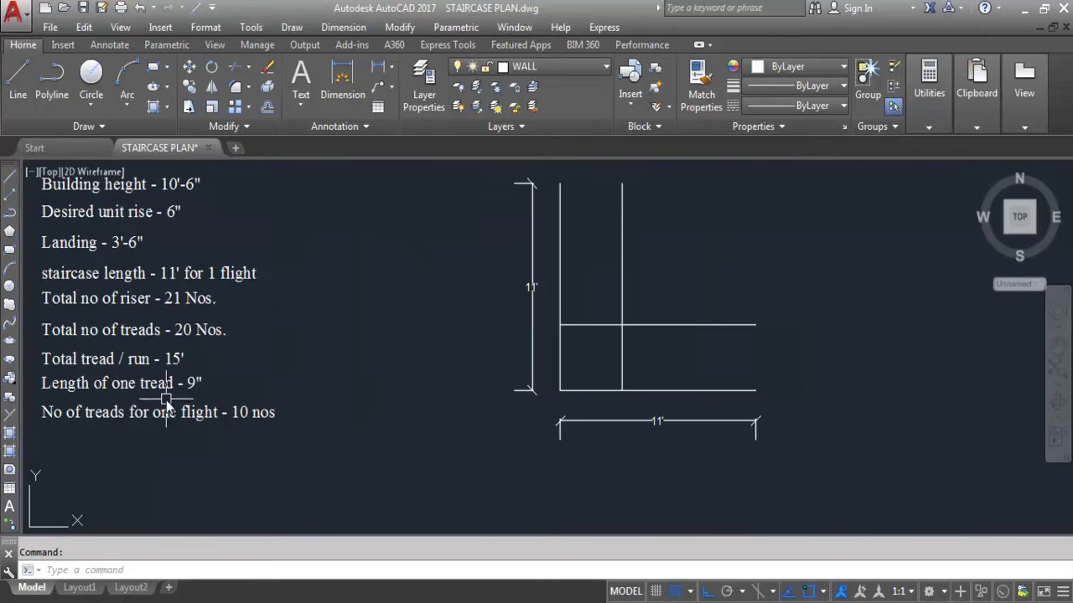
pyautogui.scroll(-2, 191, 402)
pyautogui.scroll(2, 488, 389)
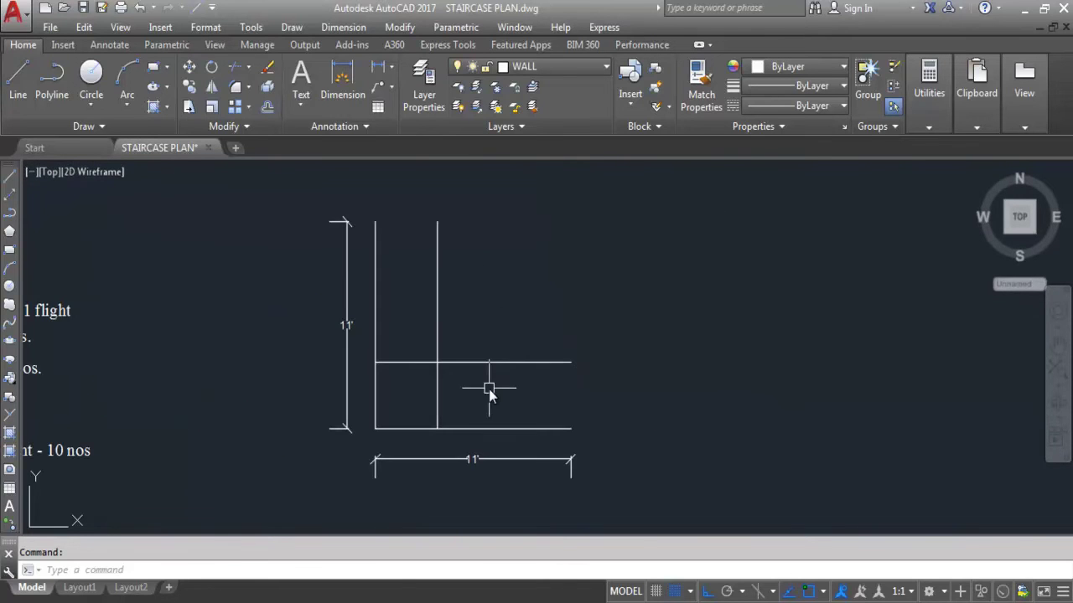
# Step: Offset the landing's right edge repeatedly to the right at 9" spacing to create ten treads for the horizontal flight
pyautogui.write('O')
pyautogui.press('Return')
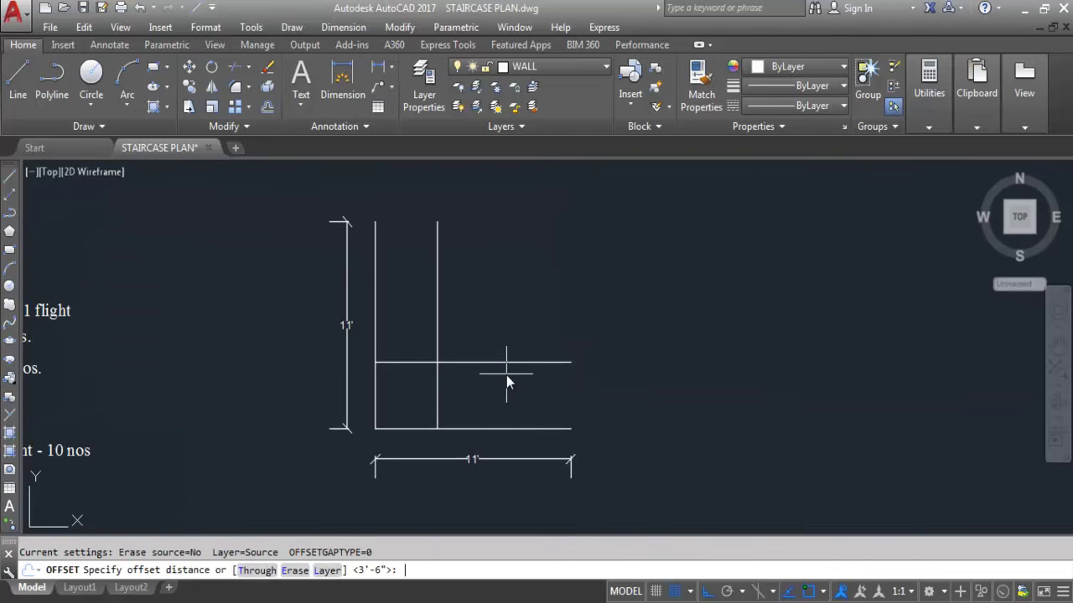
pyautogui.write('9')
pyautogui.press('Return')
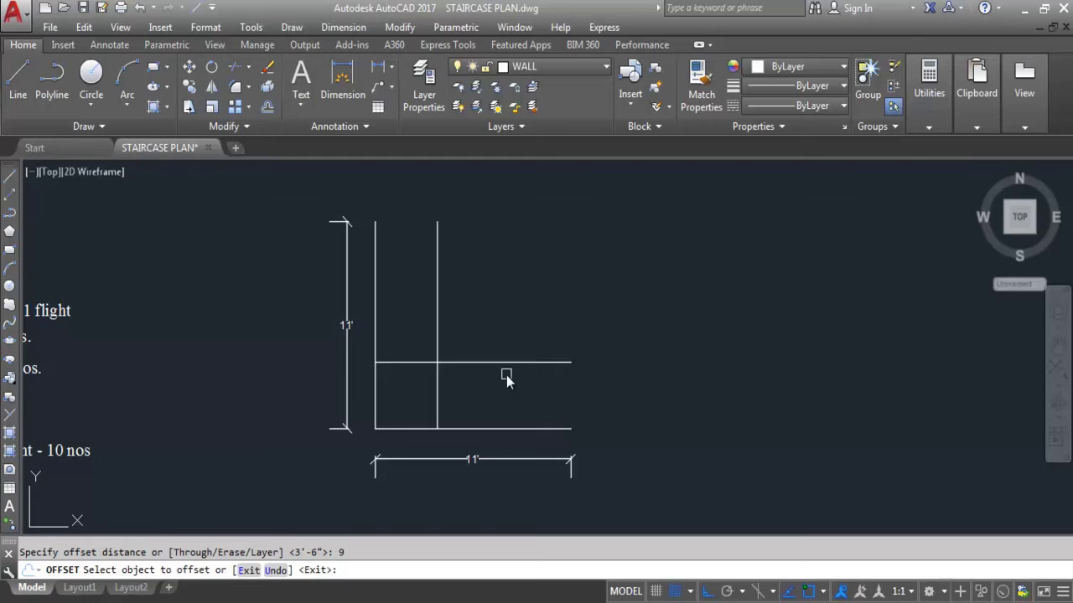
pyautogui.click(436, 395)
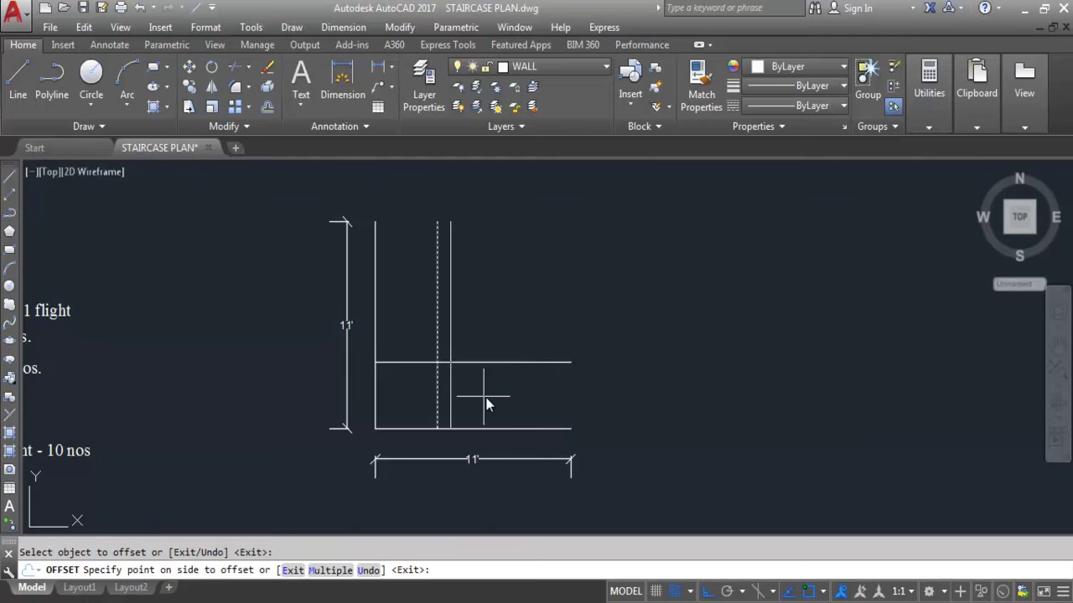
pyautogui.click(488, 397)
pyautogui.click(452, 397)
pyautogui.click(507, 399)
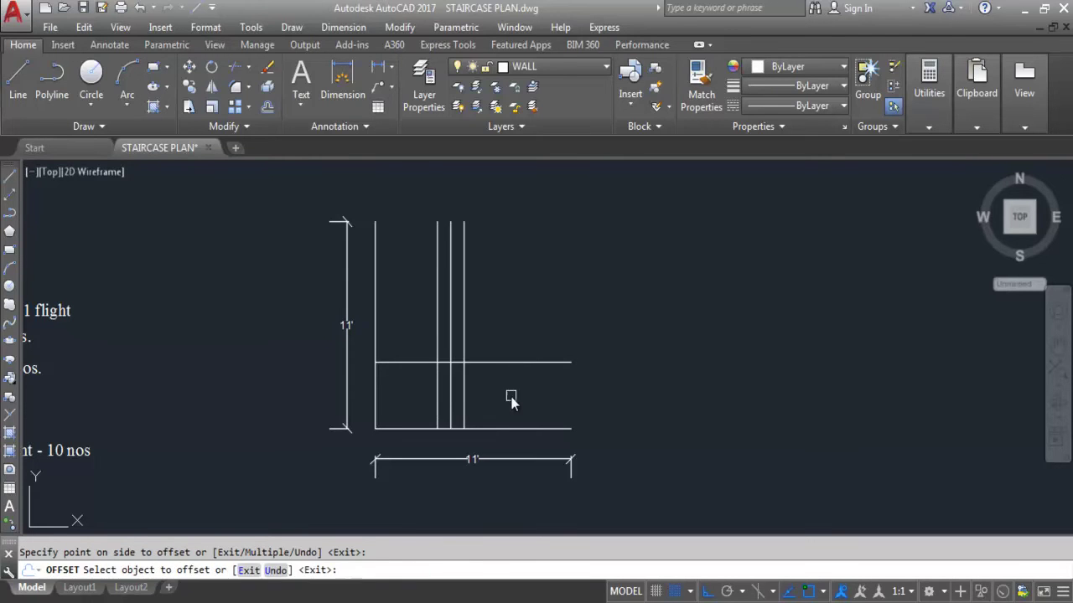
pyautogui.click(466, 397)
pyautogui.click(518, 393)
pyautogui.click(478, 395)
pyautogui.click(526, 401)
pyautogui.click(490, 399)
pyautogui.click(544, 402)
pyautogui.click(500, 394)
pyautogui.click(569, 394)
pyautogui.click(517, 385)
pyautogui.click(568, 388)
pyautogui.click(533, 386)
pyautogui.click(573, 393)
pyautogui.click(542, 393)
pyautogui.click(585, 400)
pyautogui.click(560, 388)
pyautogui.click(583, 389)
pyautogui.press('Escape')
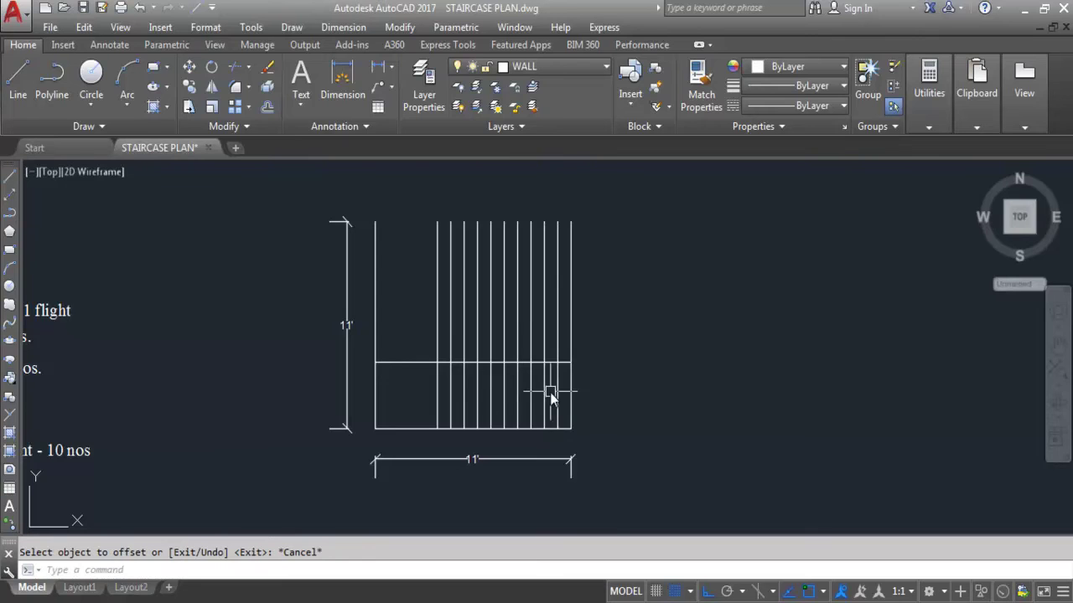
# Step: Trim the new vertical tread lines above the horizontal flight, using the flight's upper edge as the cutting edge
pyautogui.scroll(2, 495, 389)
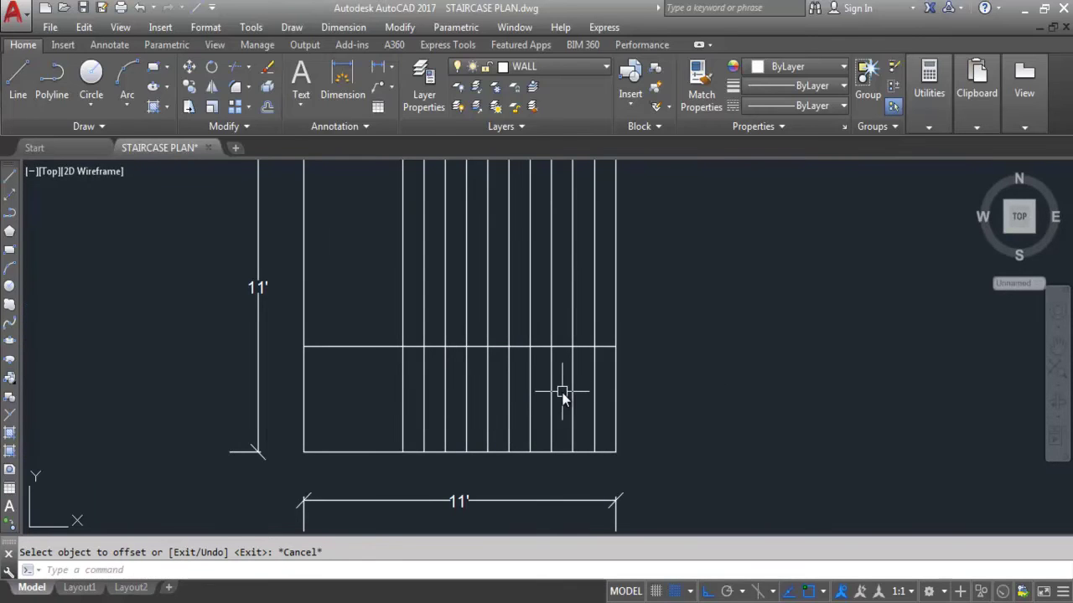
pyautogui.scroll(-2, 568, 399)
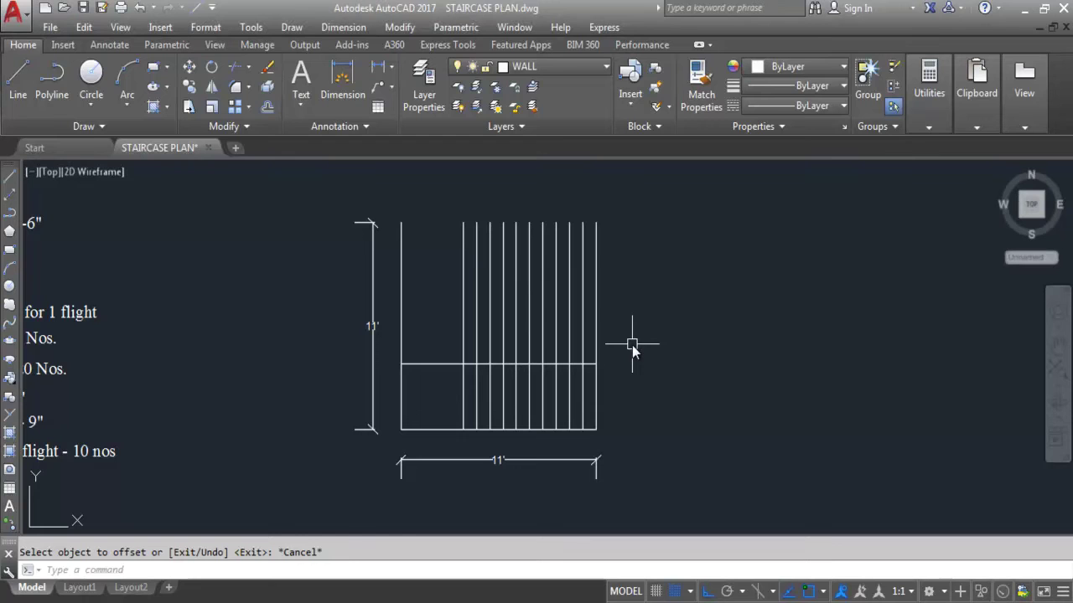
pyautogui.write('TR')
pyautogui.press('Return')
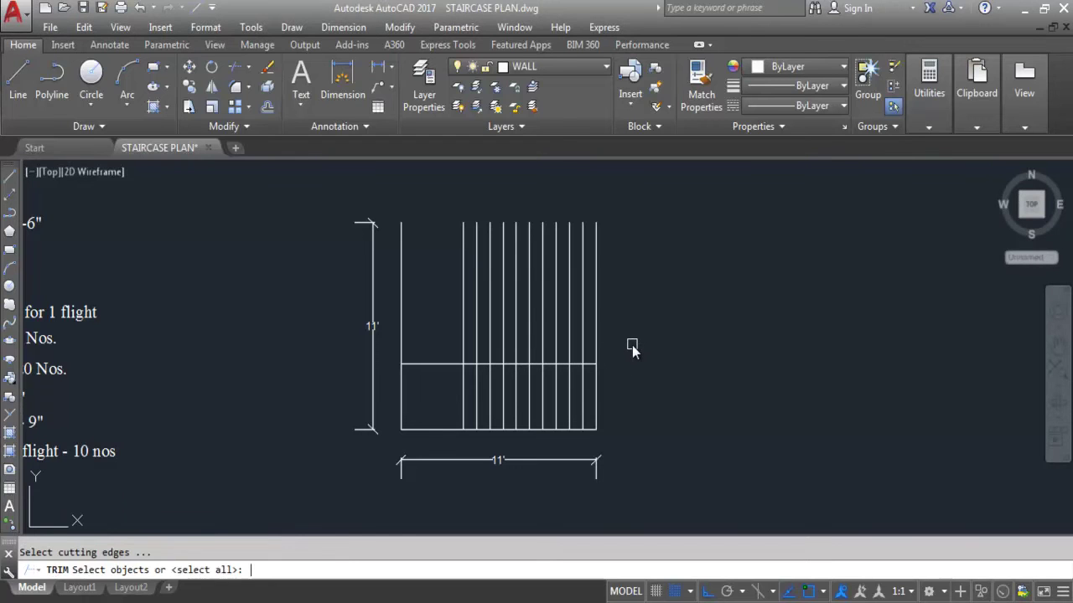
pyautogui.click(534, 365)
pyautogui.press('Return')
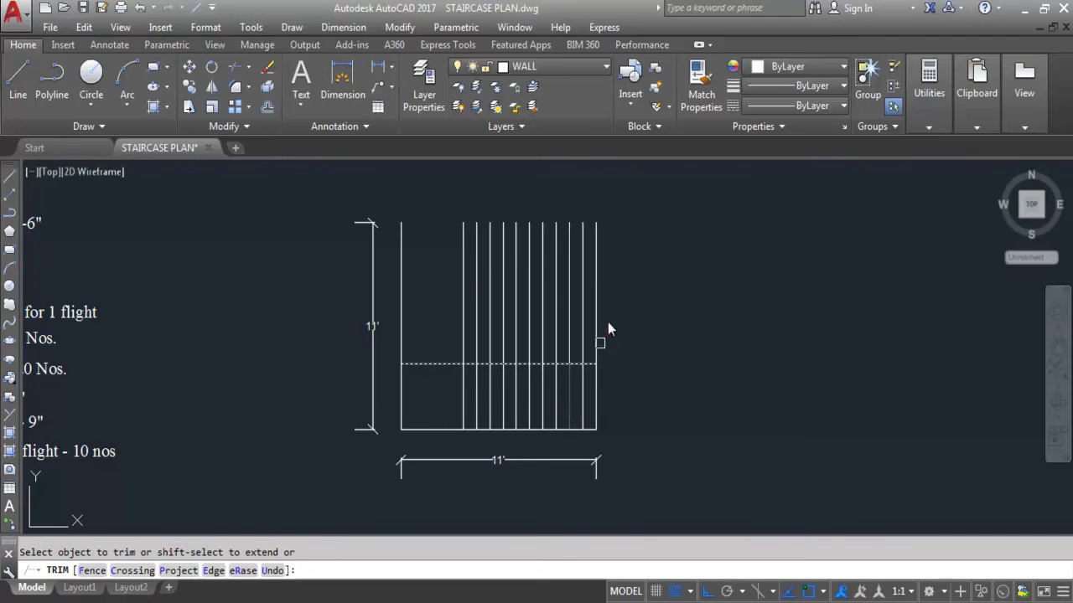
pyautogui.click(628, 340)
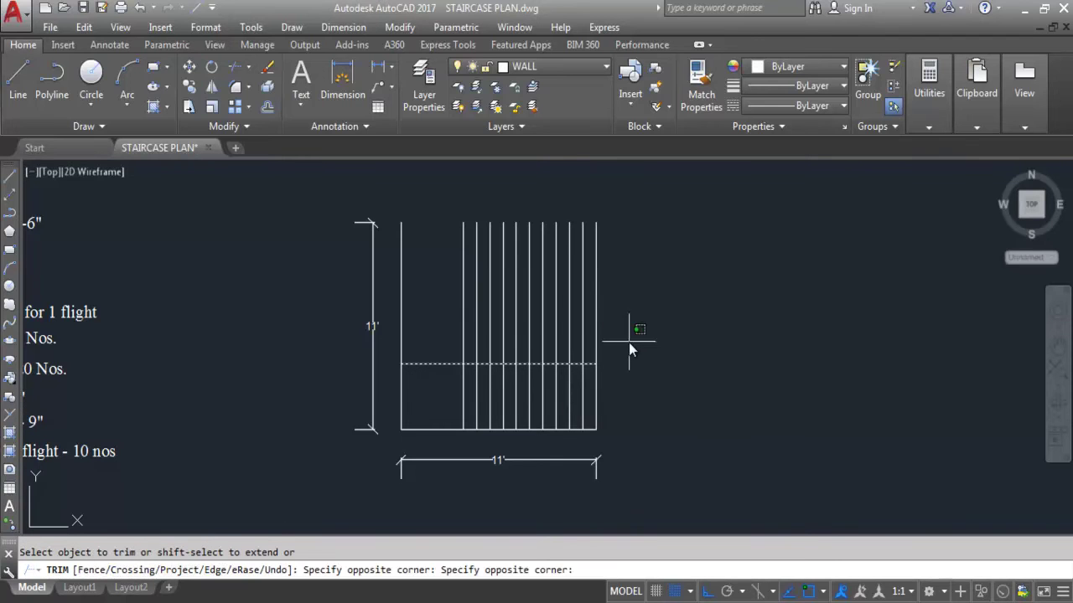
pyautogui.click(474, 307)
pyautogui.press('Escape')
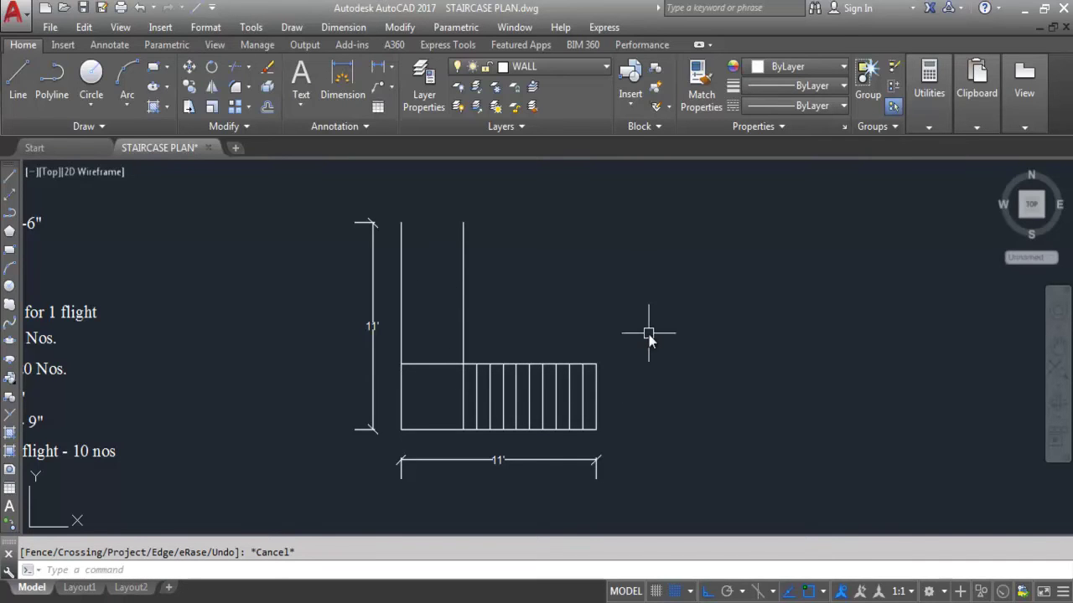
# Step: Offset the landing's upper edge repeatedly upward at 9" spacing to create ten treads for the vertical flight
pyautogui.write('o')
pyautogui.press('Return')
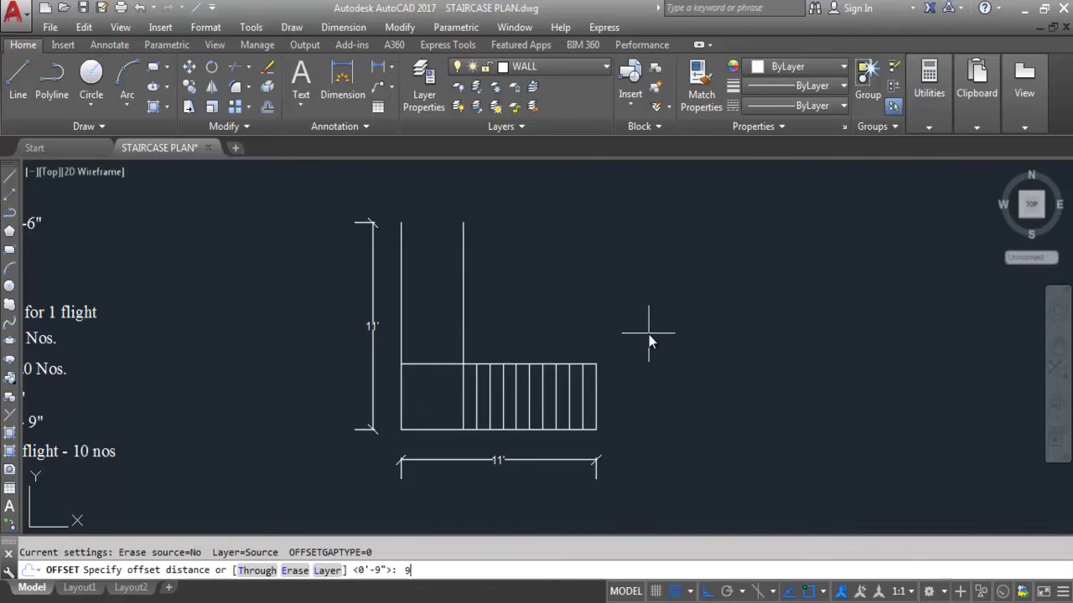
pyautogui.press('Return')
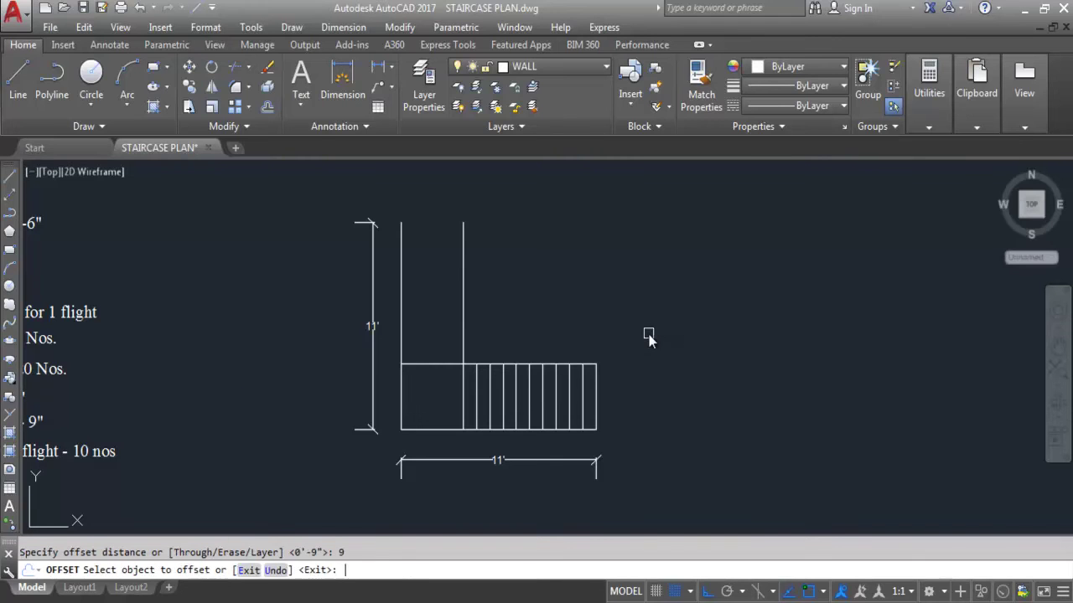
pyautogui.click(430, 365)
pyautogui.click(442, 289)
pyautogui.click(424, 350)
pyautogui.click(429, 306)
pyautogui.click(444, 337)
pyautogui.click(449, 276)
pyautogui.click(438, 321)
pyautogui.click(438, 243)
pyautogui.click(431, 308)
pyautogui.click(445, 201)
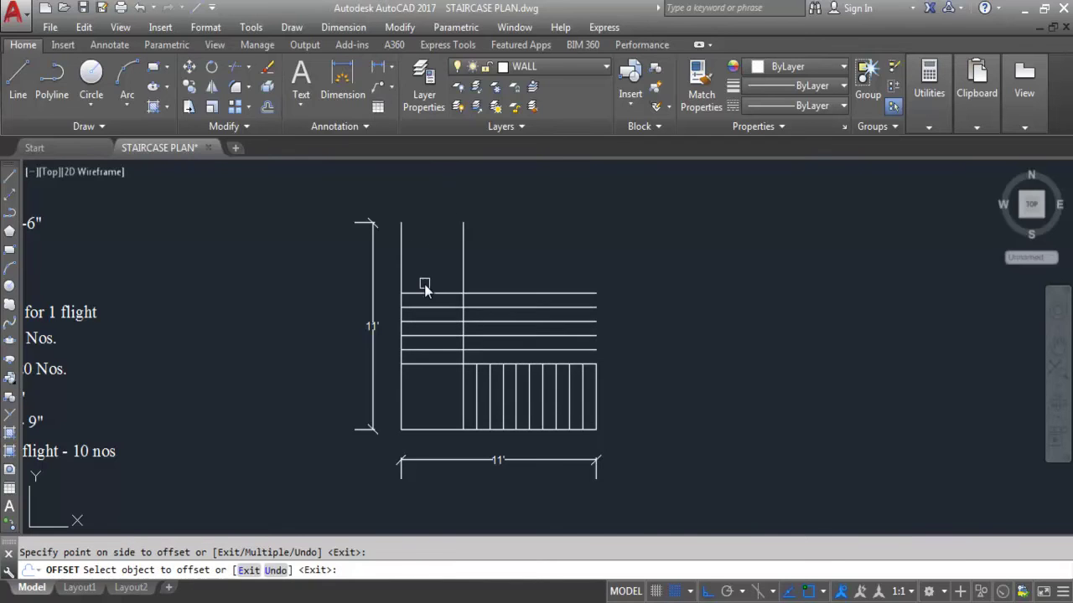
pyautogui.click(425, 293)
pyautogui.click(426, 201)
pyautogui.click(416, 280)
pyautogui.click(431, 215)
pyautogui.click(432, 204)
pyautogui.click(427, 250)
pyautogui.click(441, 183)
pyautogui.click(432, 236)
pyautogui.click(429, 206)
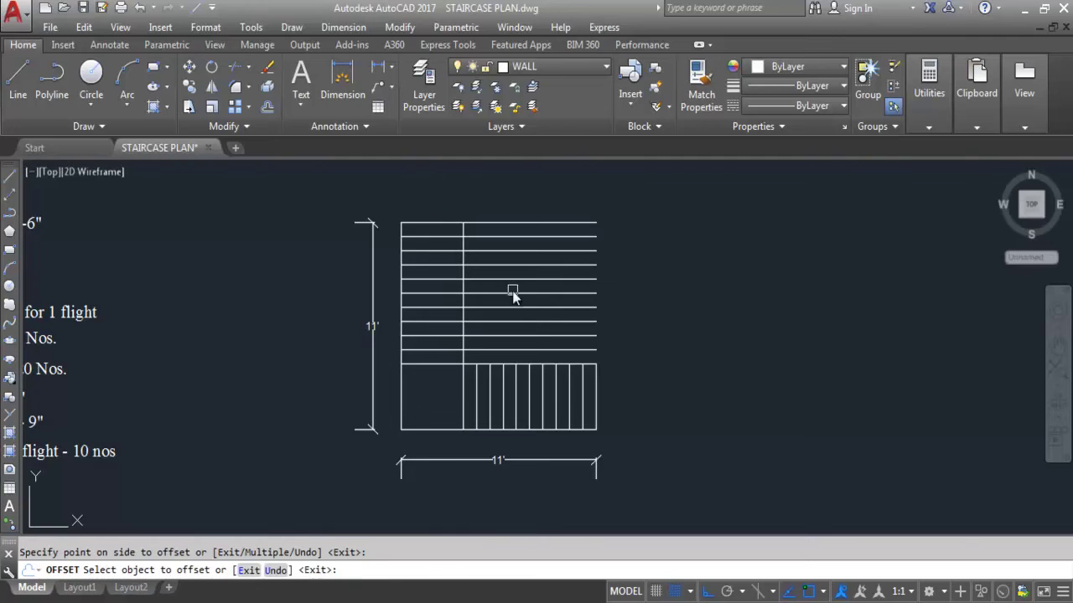
pyautogui.press('Escape')
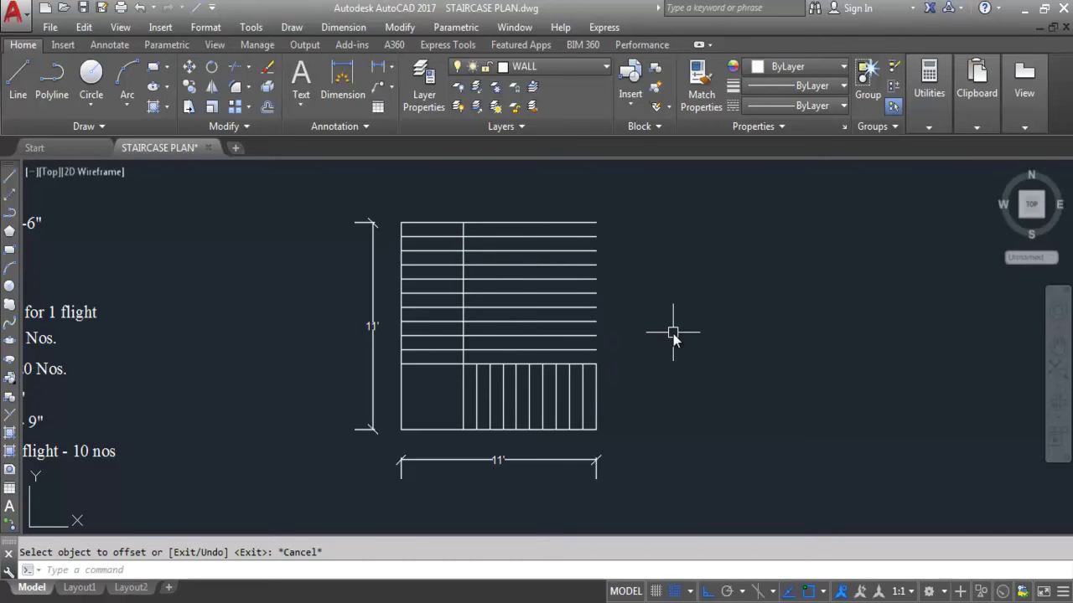
# Step: Trim the horizontal tread lines to the right of the vertical flight, using the flight's right edge as the cutting edge
pyautogui.write('tr')
pyautogui.press('Return')
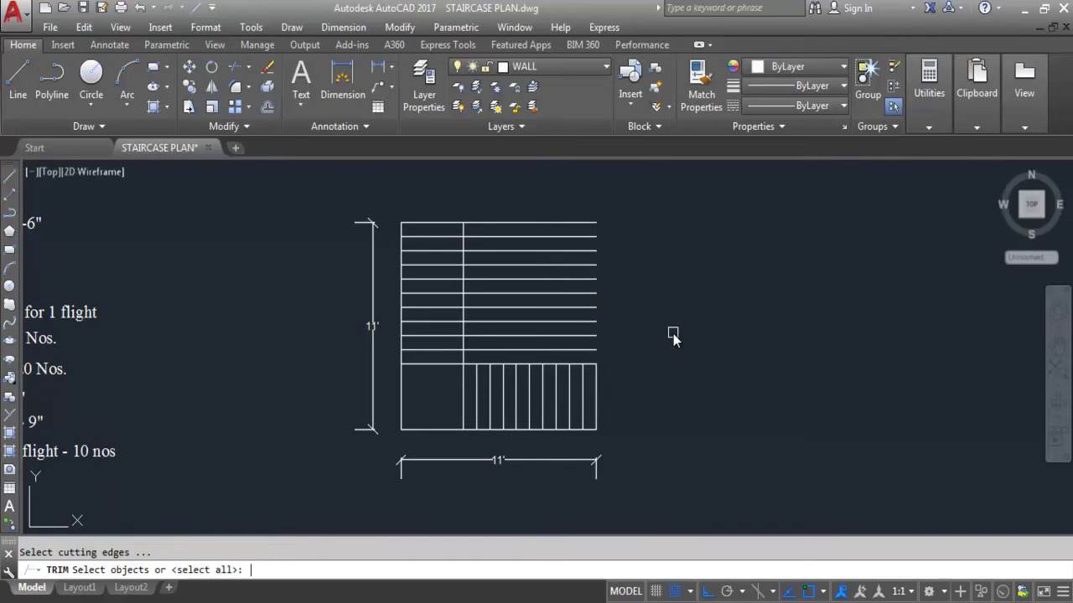
pyautogui.click(462, 274)
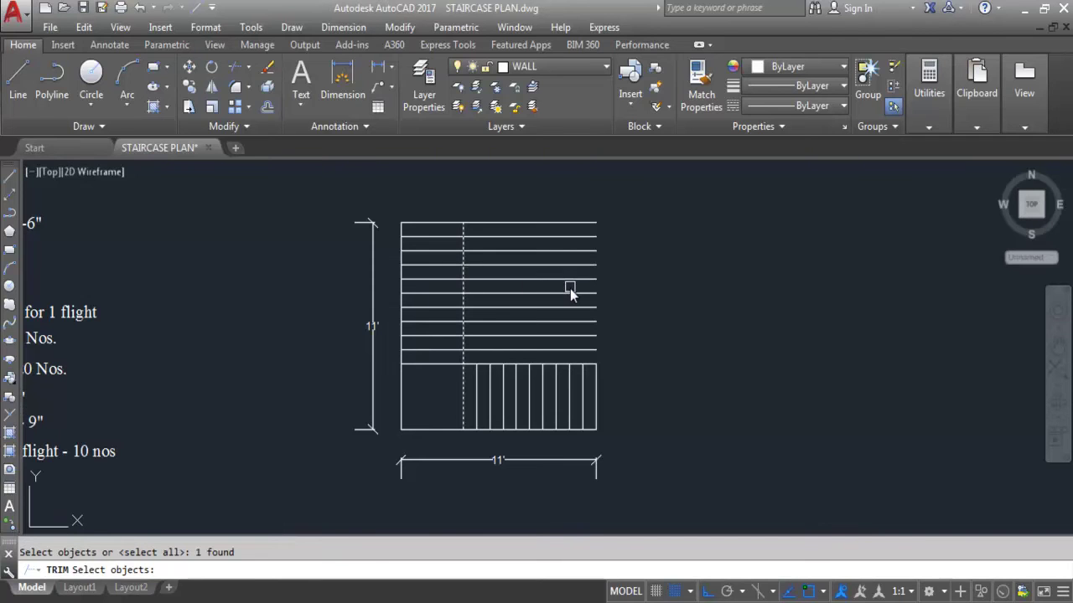
pyautogui.press('Return')
pyautogui.click(618, 357)
pyautogui.click(604, 344)
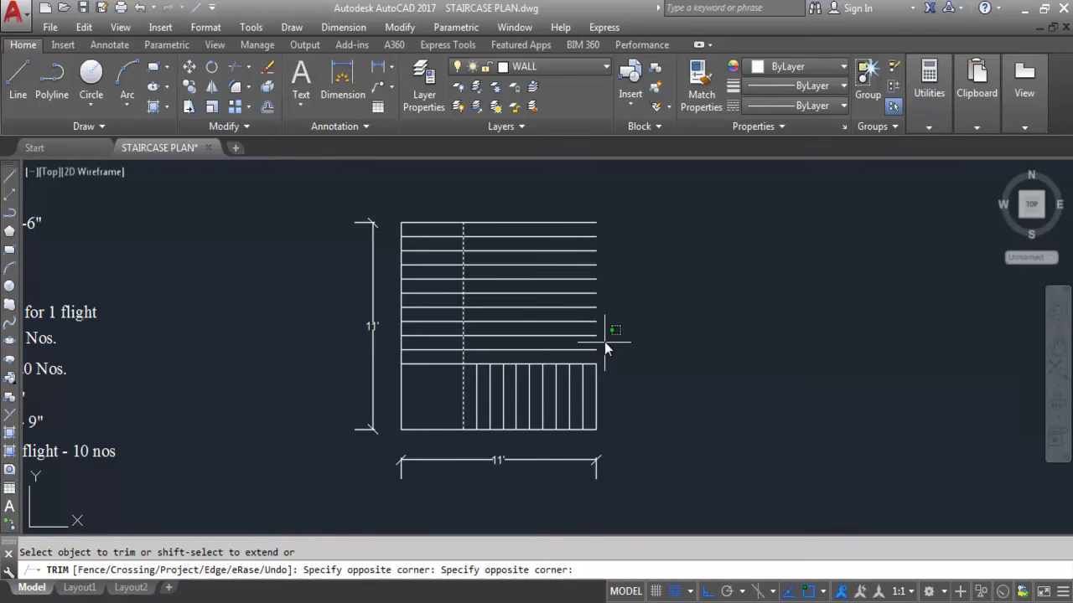
pyautogui.click(555, 217)
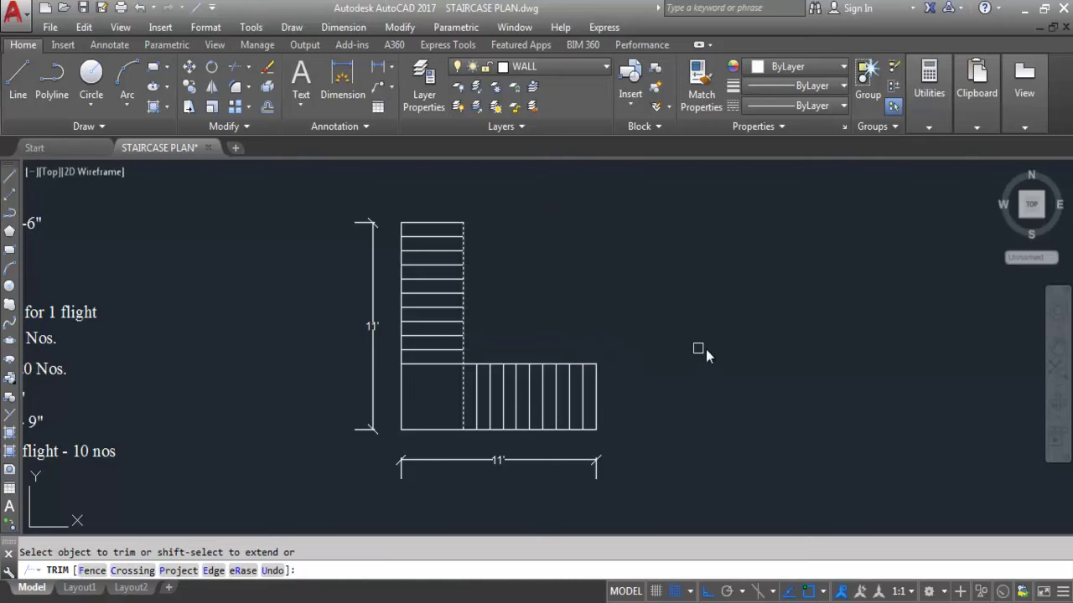
pyautogui.press('Escape')
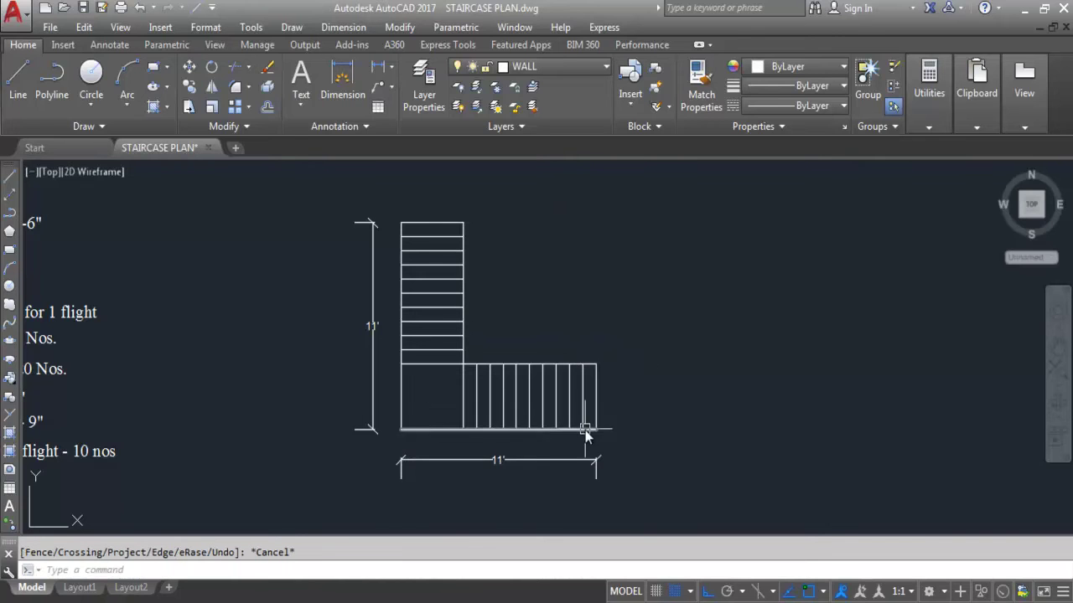
# Step: Offset the inner edges of both flights outward by 2.5", the horizontal edge upward and the vertical edge to the right
pyautogui.scroll(-1, 661, 435)
pyautogui.scroll(2, 668, 421)
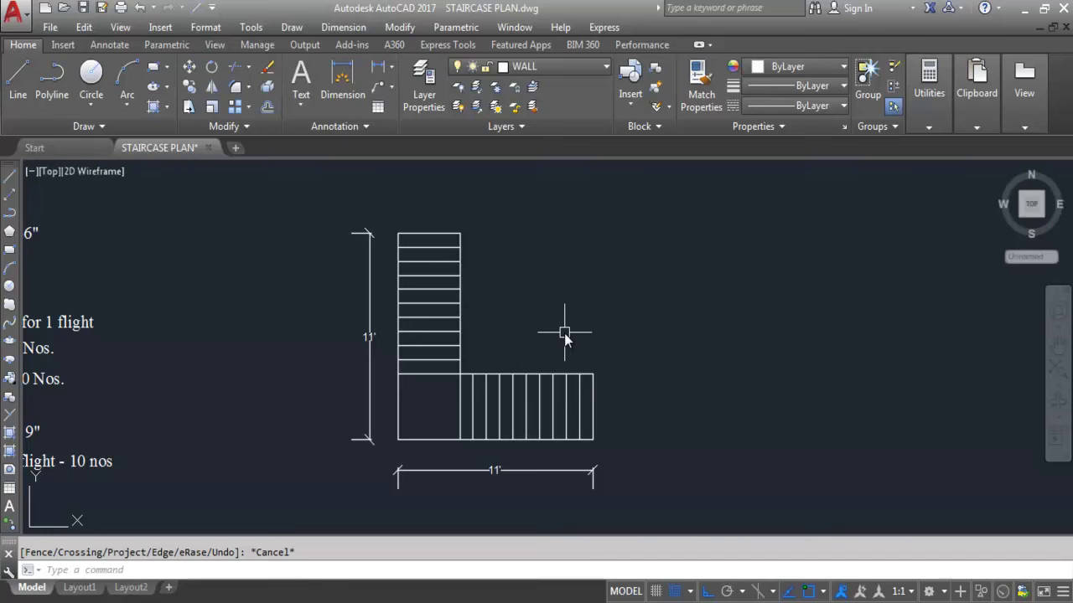
pyautogui.press('Return')
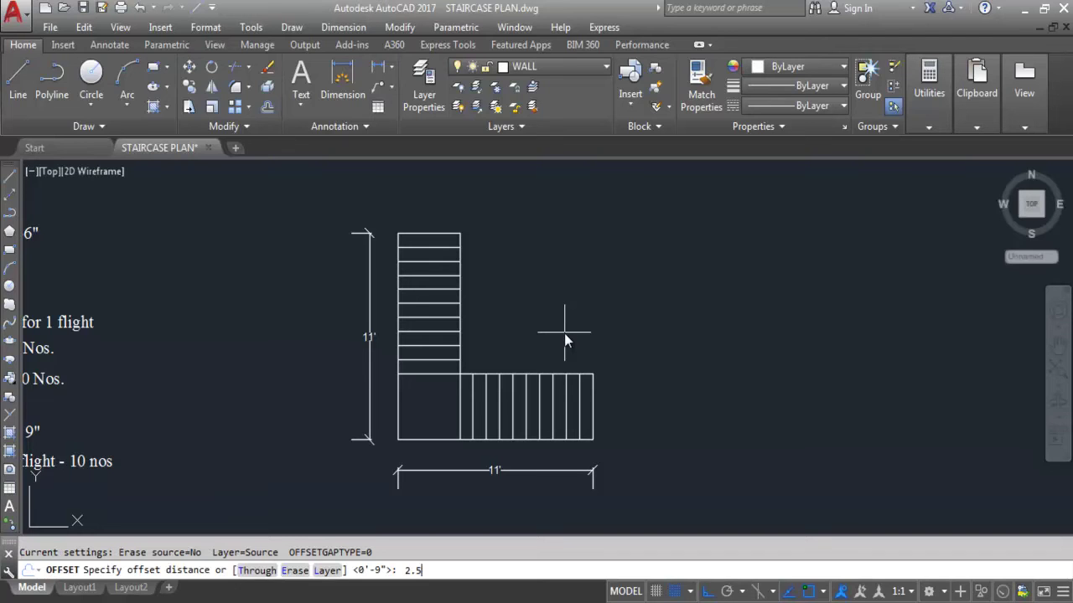
pyautogui.press('Return')
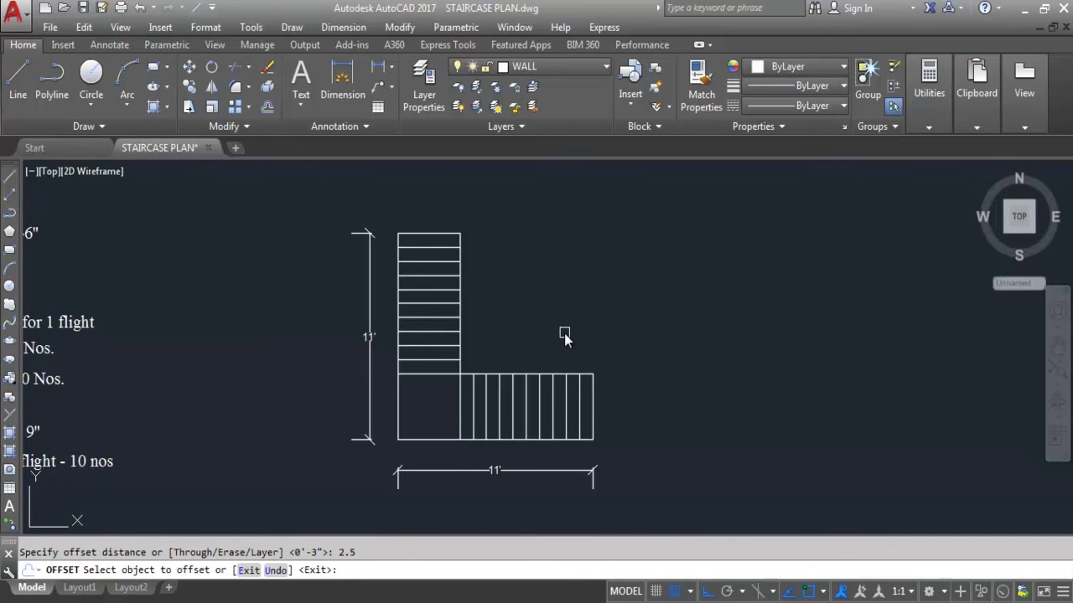
pyautogui.scroll(2, 482, 374)
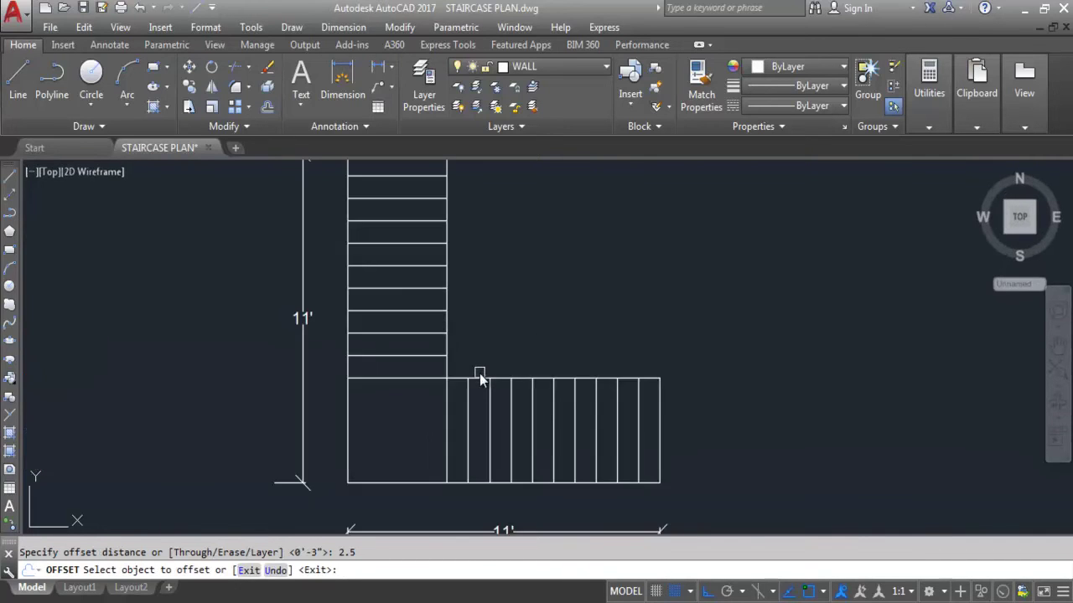
pyautogui.click(481, 376)
pyautogui.click(474, 358)
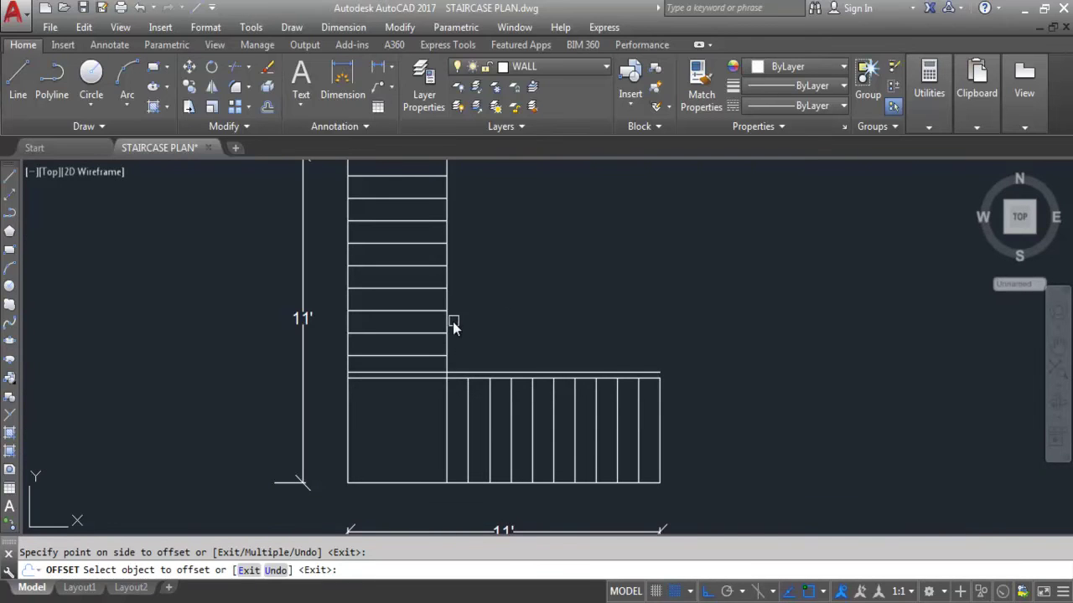
pyautogui.click(446, 328)
pyautogui.click(465, 331)
pyautogui.click(628, 329)
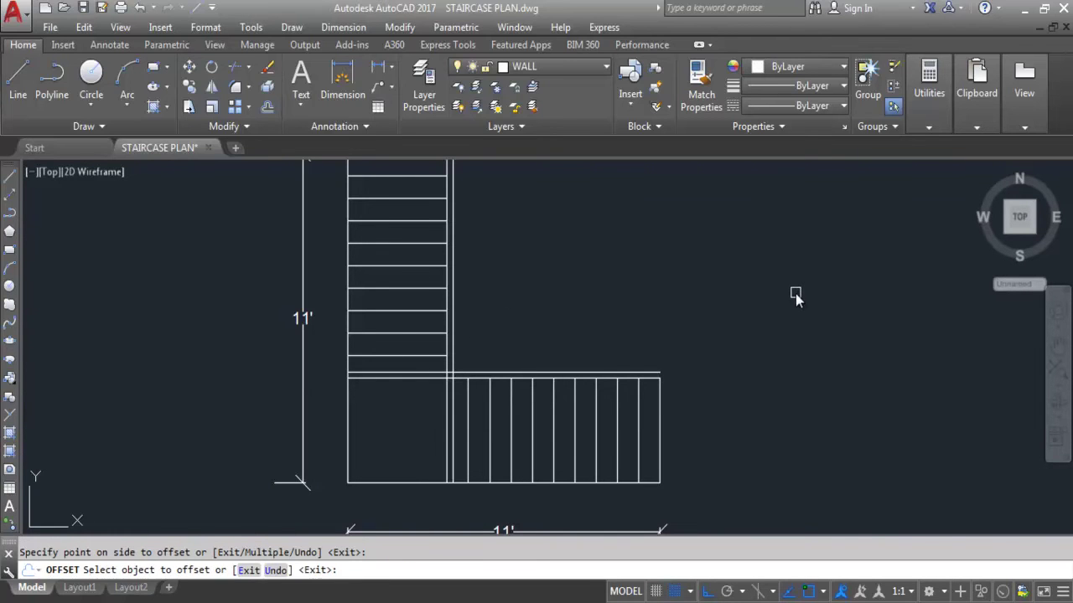
pyautogui.press('Escape')
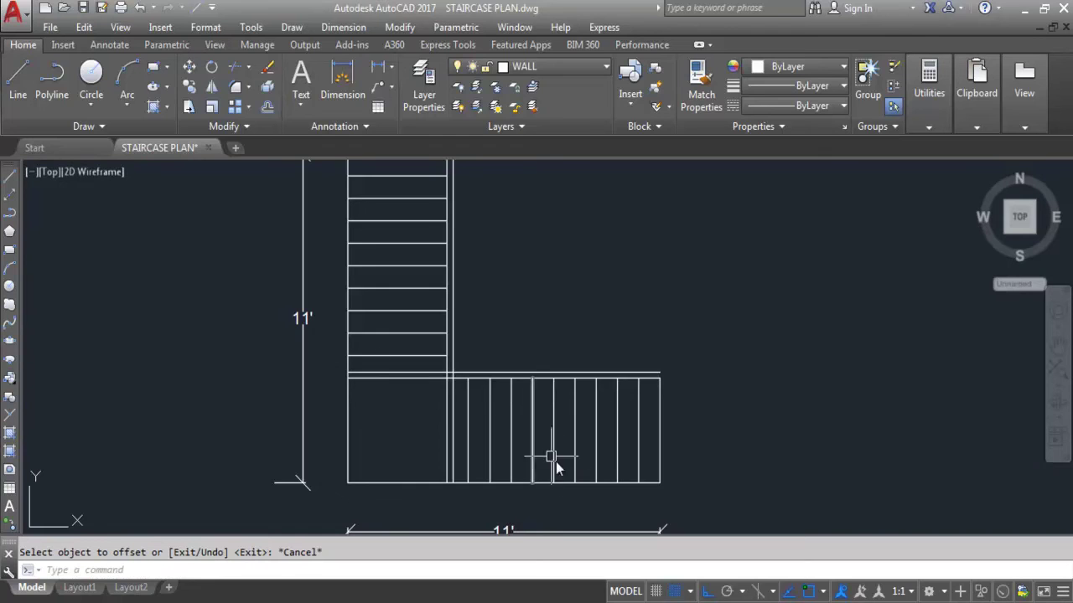
# Step: Draw a short vertical line closing the right end of the narrow strip along the horizontal flight
pyautogui.scroll(-2, 558, 461)
pyautogui.scroll(2, 496, 426)
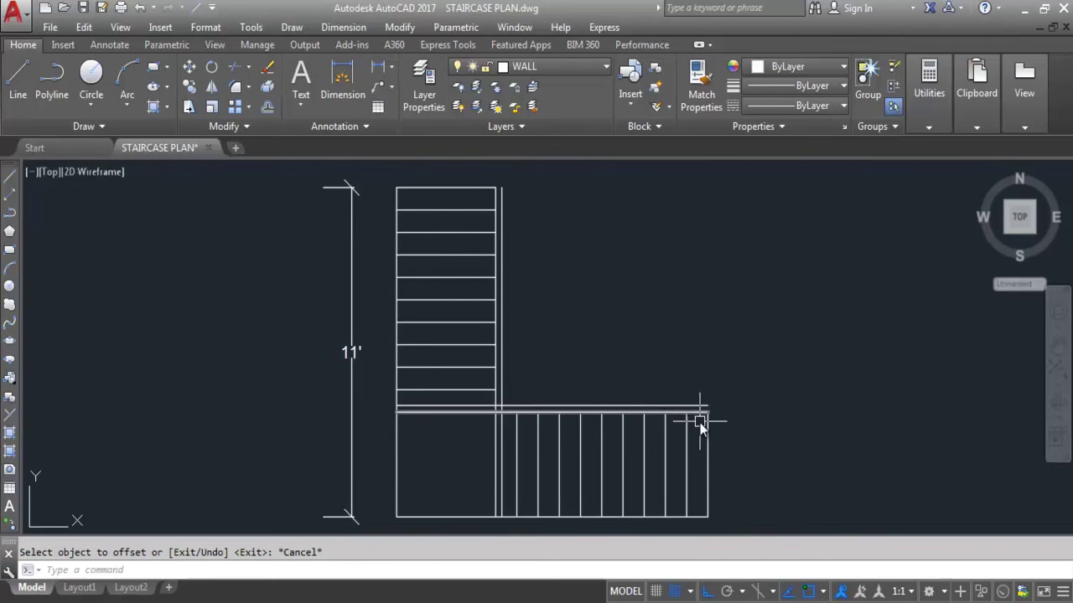
pyautogui.press('Return')
pyautogui.scroll(4, 707, 430)
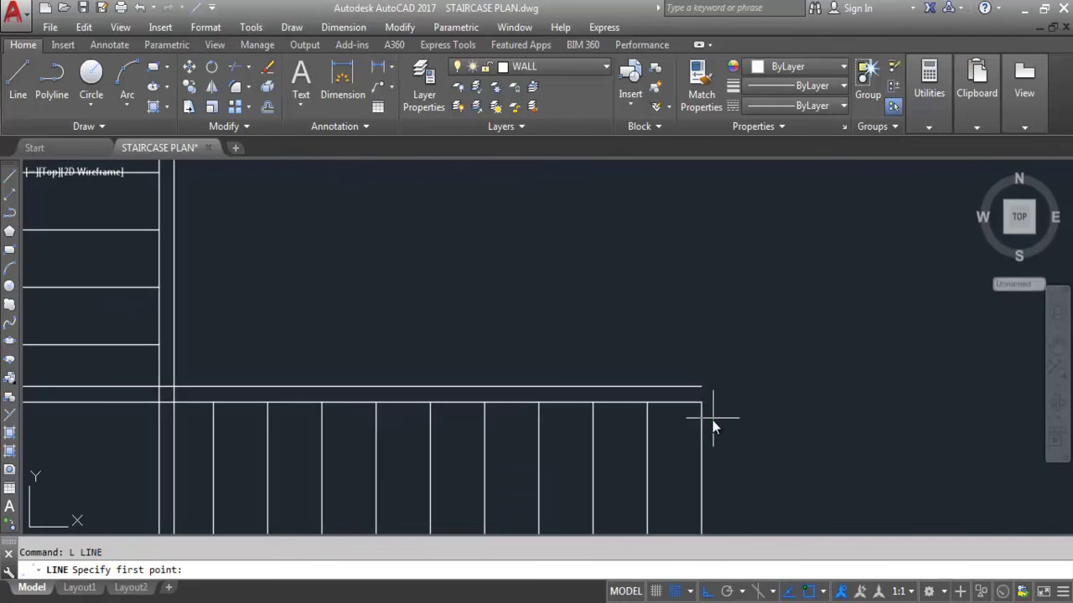
pyautogui.click(701, 388)
pyautogui.press('Return')
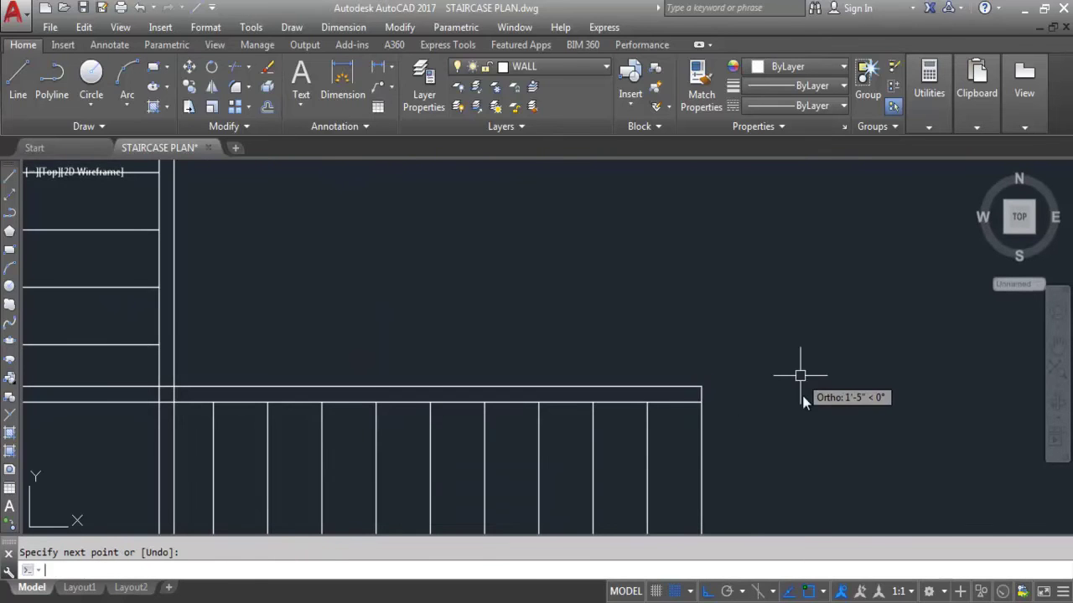
# Step: Draw a short horizontal line closing the top end of the narrow strip along the vertical flight
pyautogui.scroll(-4, 774, 495)
pyautogui.press('Return')
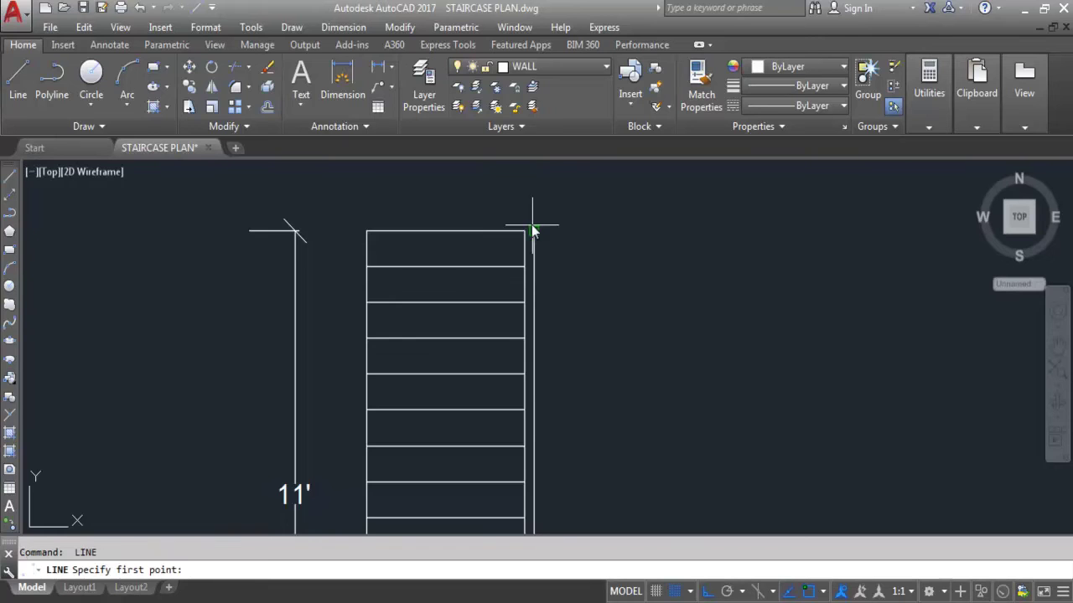
pyautogui.scroll(5, 543, 238)
pyautogui.click(537, 248)
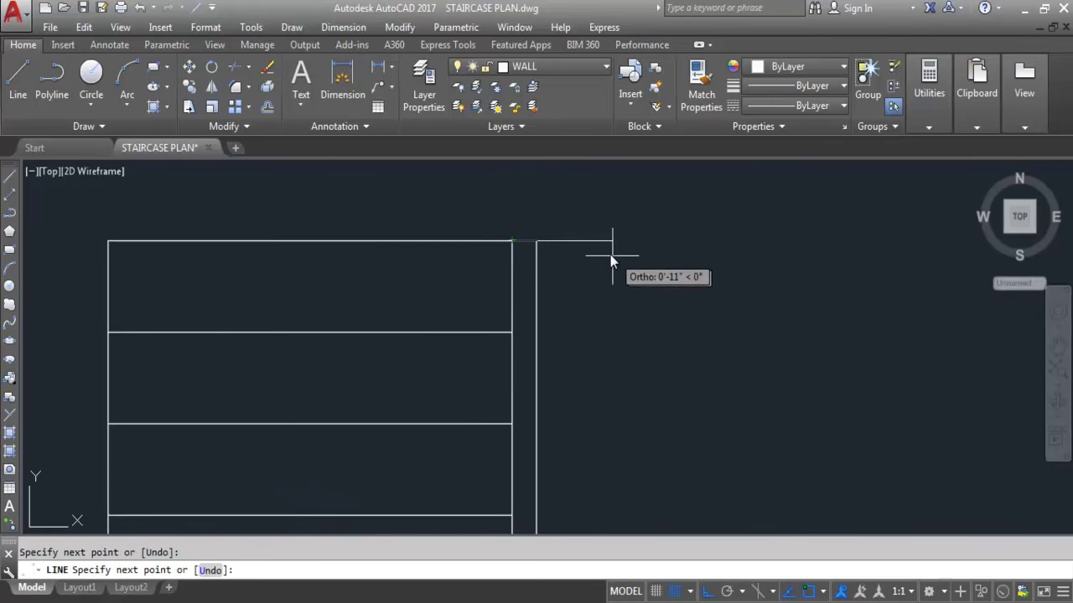
pyautogui.press('Escape')
# Step: Trim the two outer strip lines where they cross at the inner corner, removing the parts extending over the landing and vertical flight
pyautogui.scroll(-5, 528, 250)
pyautogui.moveTo(536, 494); pyautogui.dragTo(514, 402, button='middle')
pyautogui.scroll(3, 515, 402)
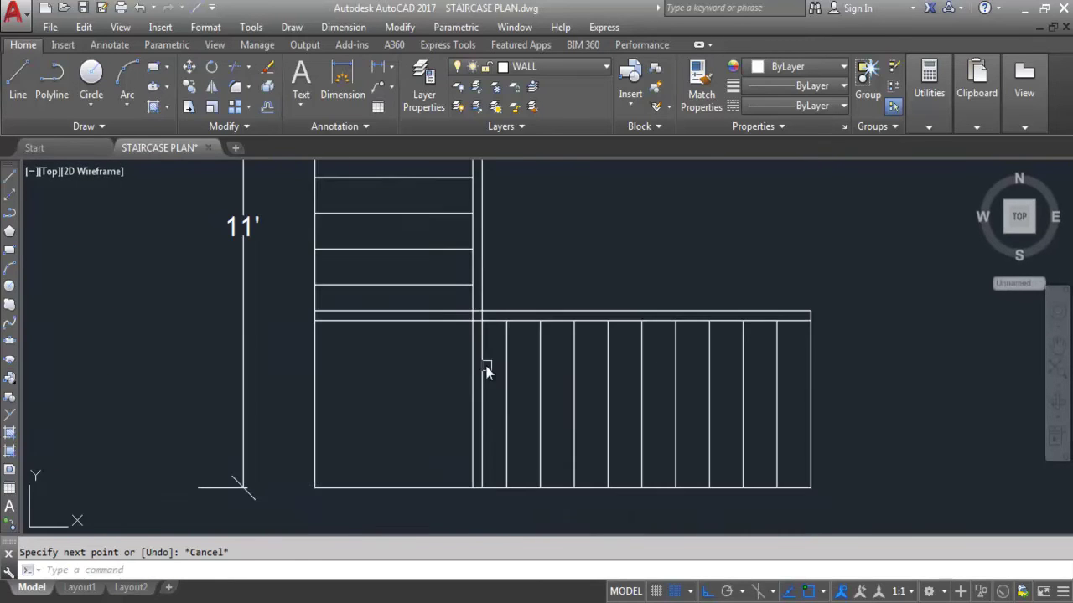
pyautogui.scroll(2, 467, 313)
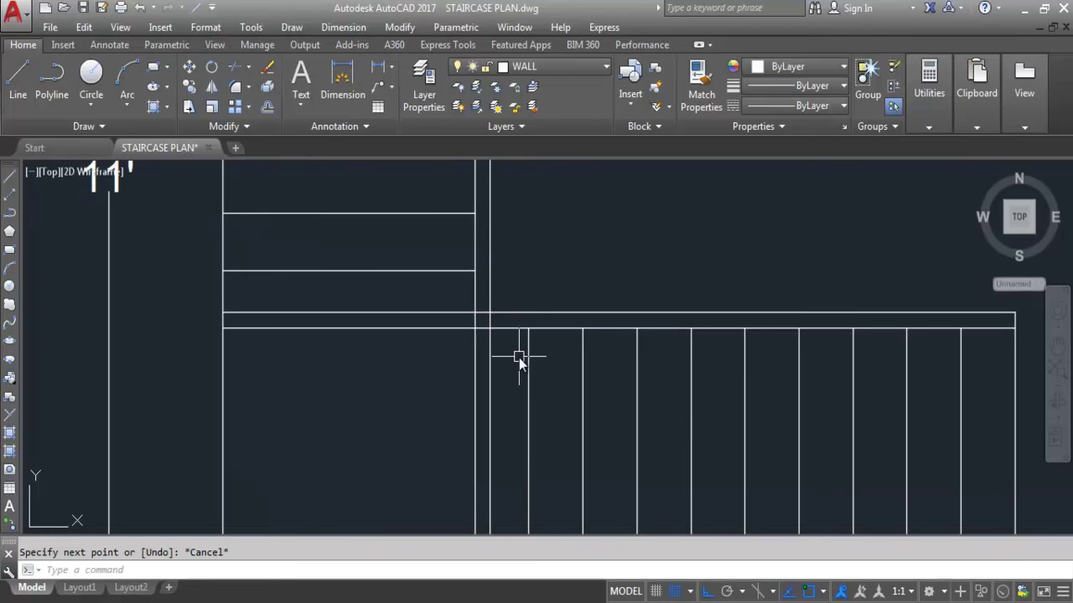
pyautogui.write('TR')
pyautogui.press('Return')
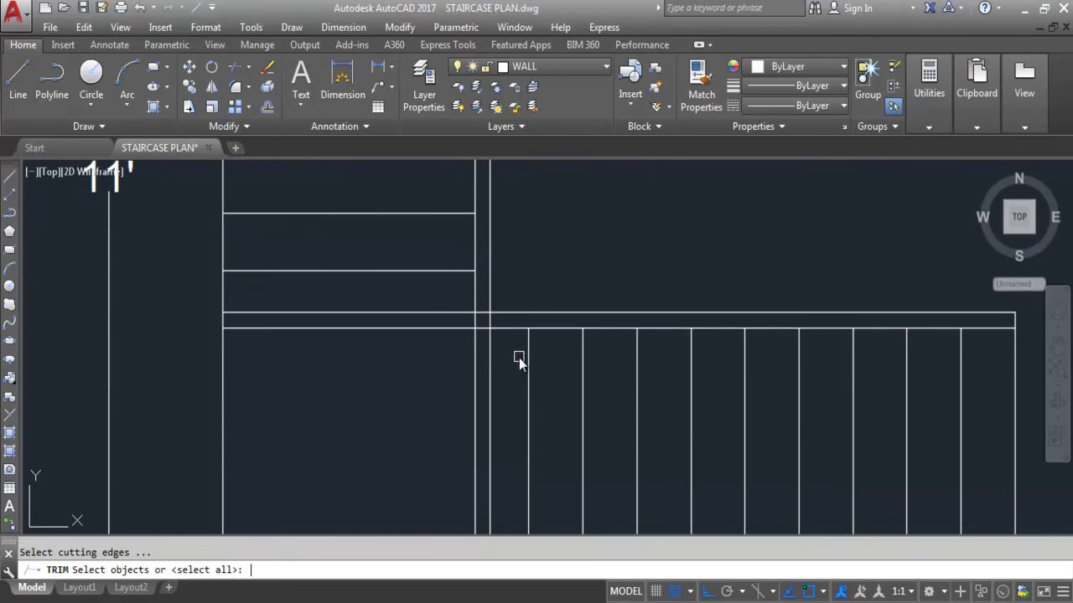
pyautogui.click(495, 299)
pyautogui.click(504, 314)
pyautogui.press('Return')
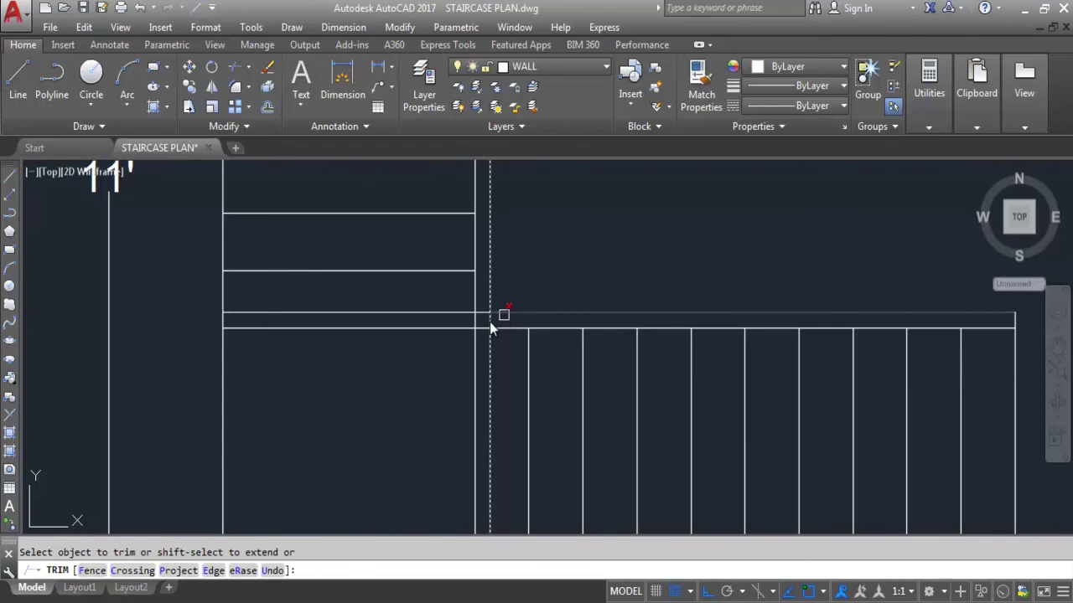
pyautogui.scroll(4, 475, 321)
pyautogui.click(478, 304)
pyautogui.click(509, 328)
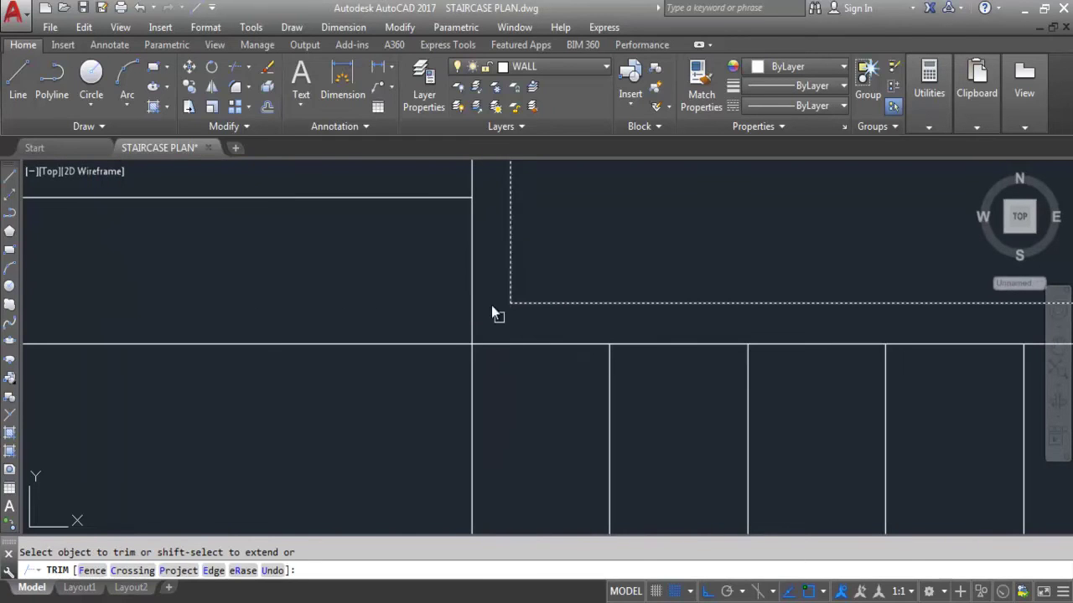
pyautogui.scroll(-4, 507, 324)
pyautogui.press('Escape')
pyautogui.scroll(-3, 539, 394)
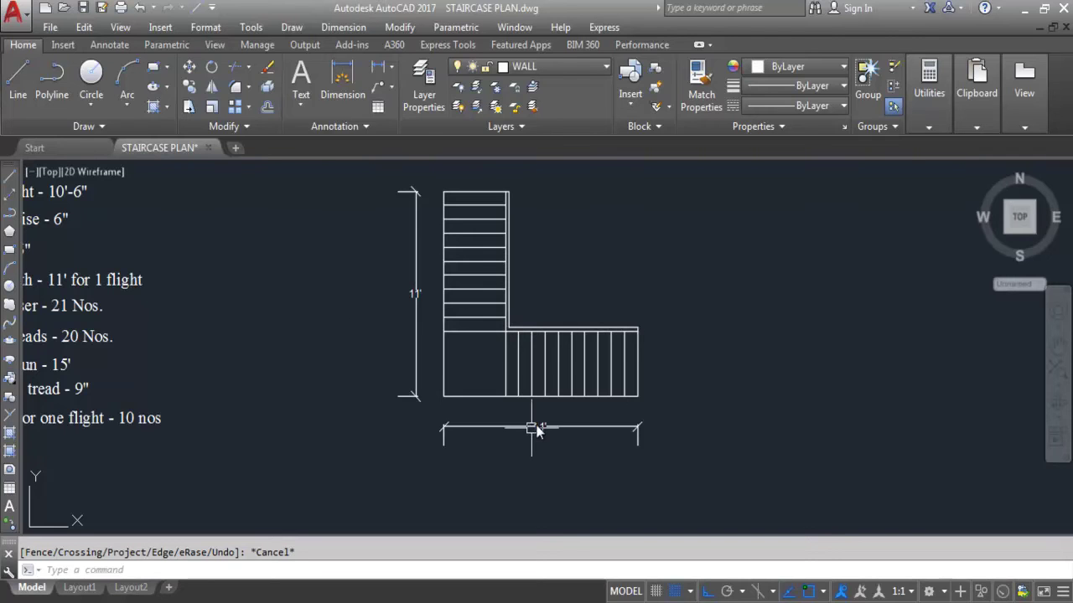
# Step: Fill the narrow L-shaped strip along the inner edges of both flights with a SOLID hatch
pyautogui.scroll(2, 522, 307)
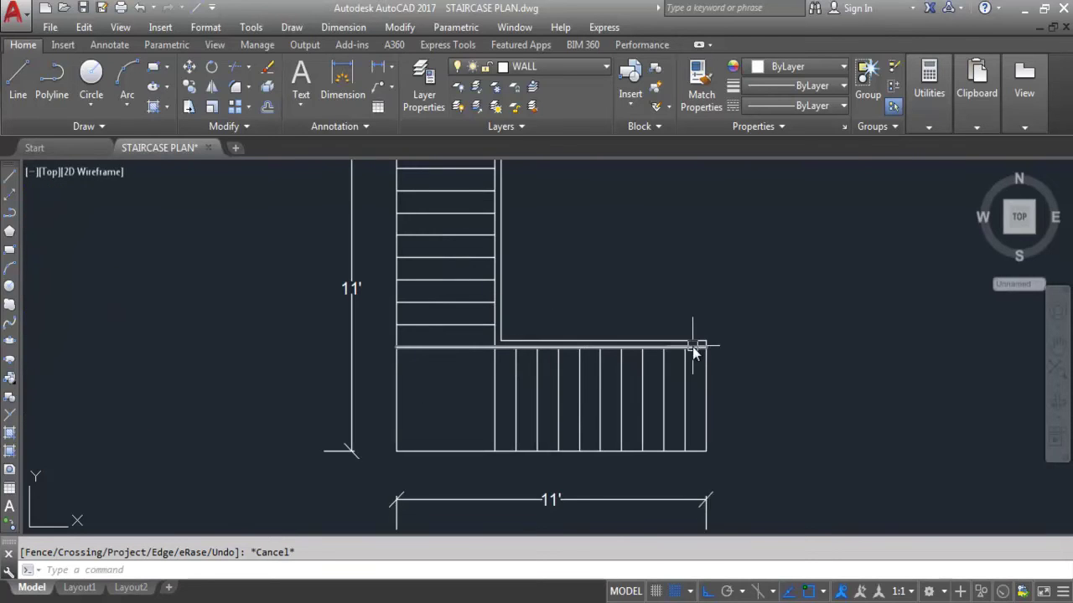
pyautogui.scroll(-2, 693, 352)
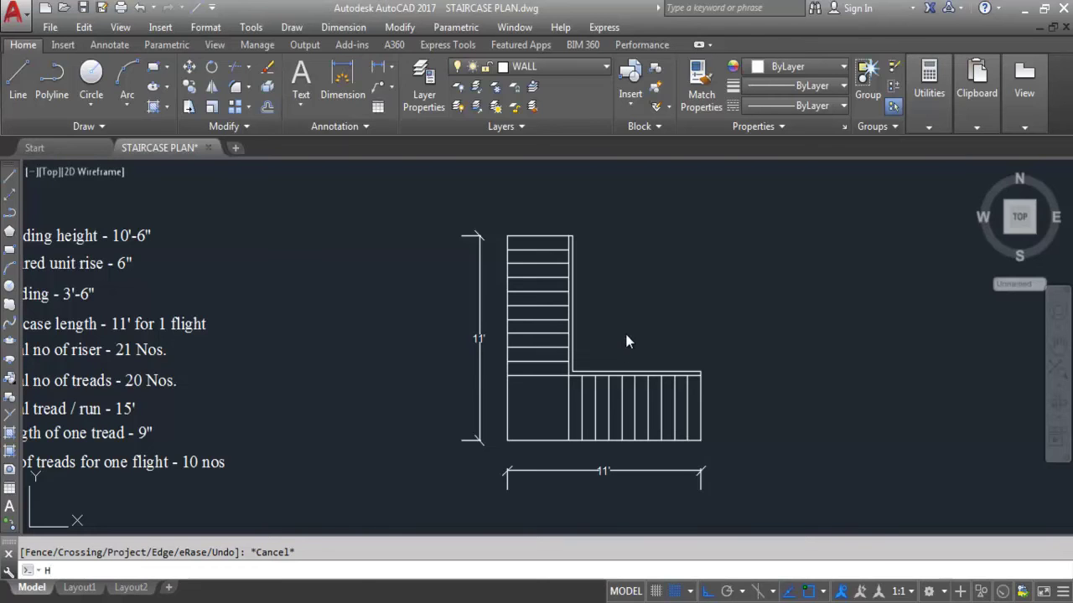
pyautogui.press('Return')
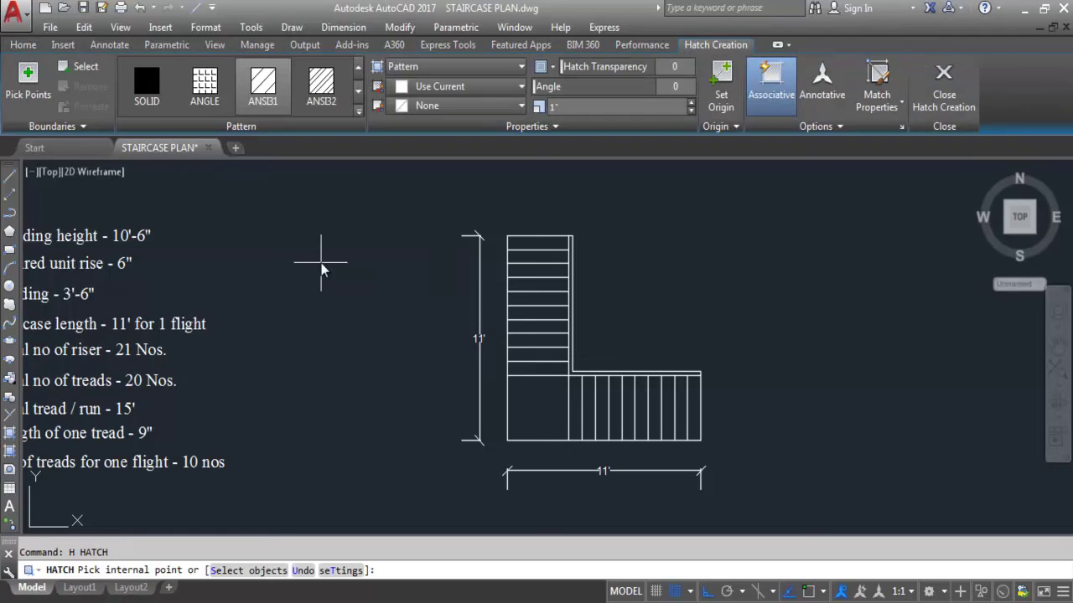
pyautogui.click(139, 80)
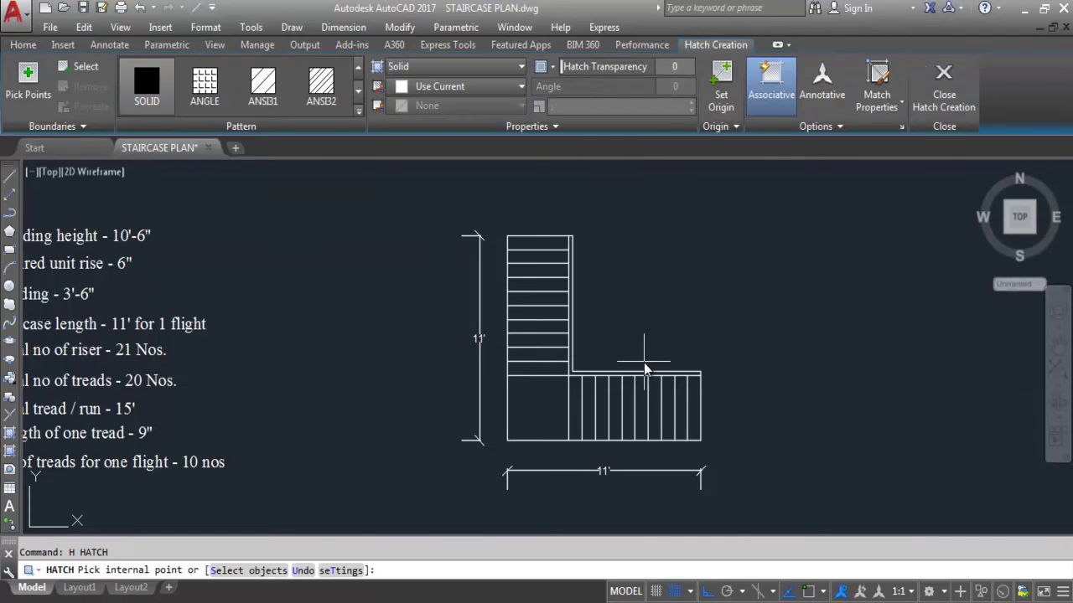
pyautogui.scroll(2, 645, 369)
pyautogui.scroll(3, 642, 391)
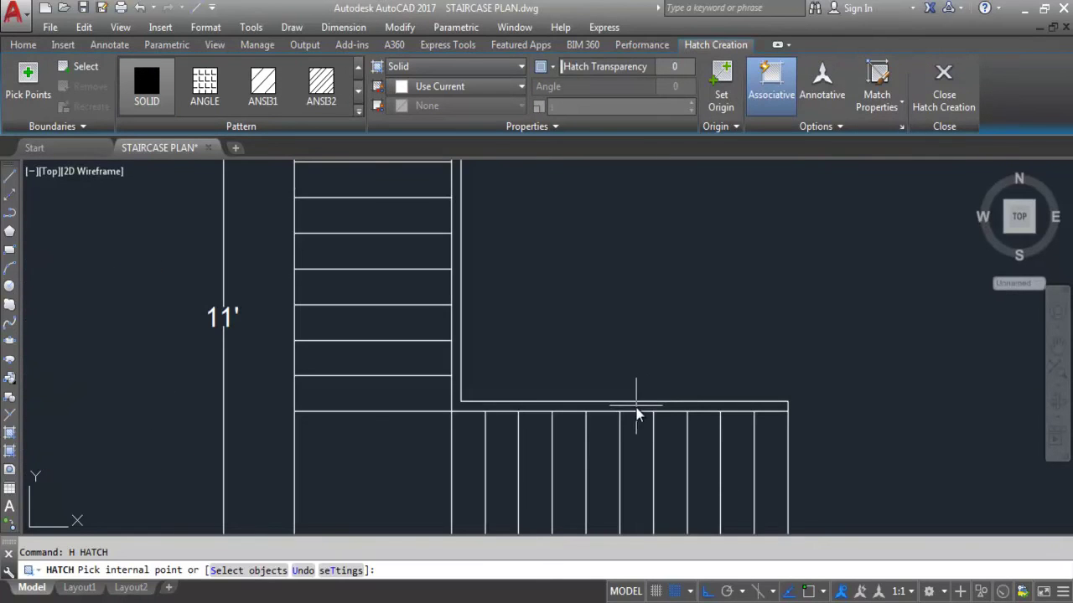
pyautogui.click(637, 410)
pyautogui.scroll(-2, 694, 449)
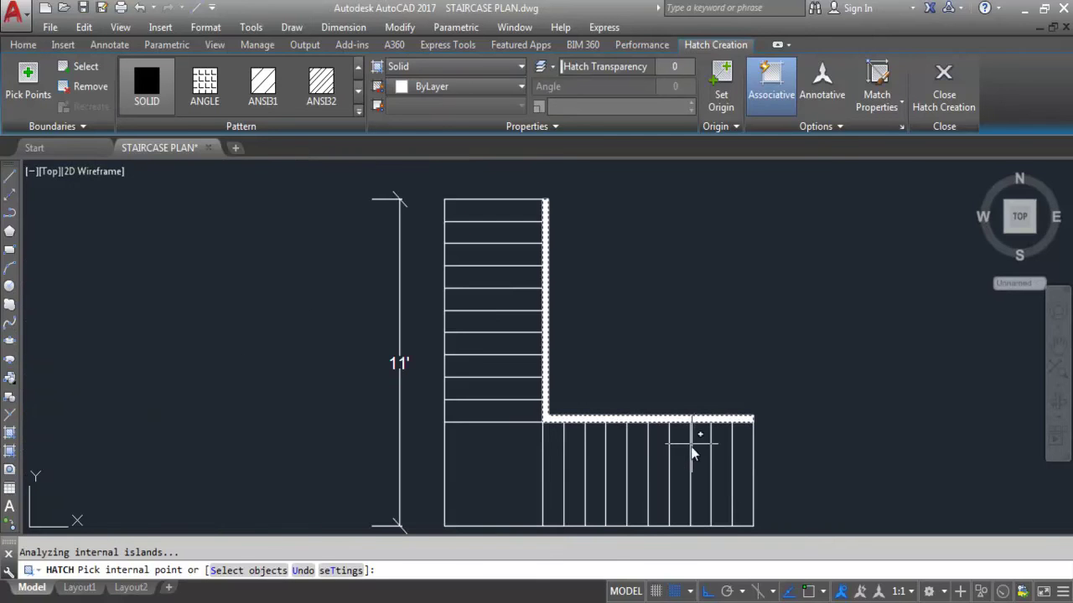
pyautogui.press('Return')
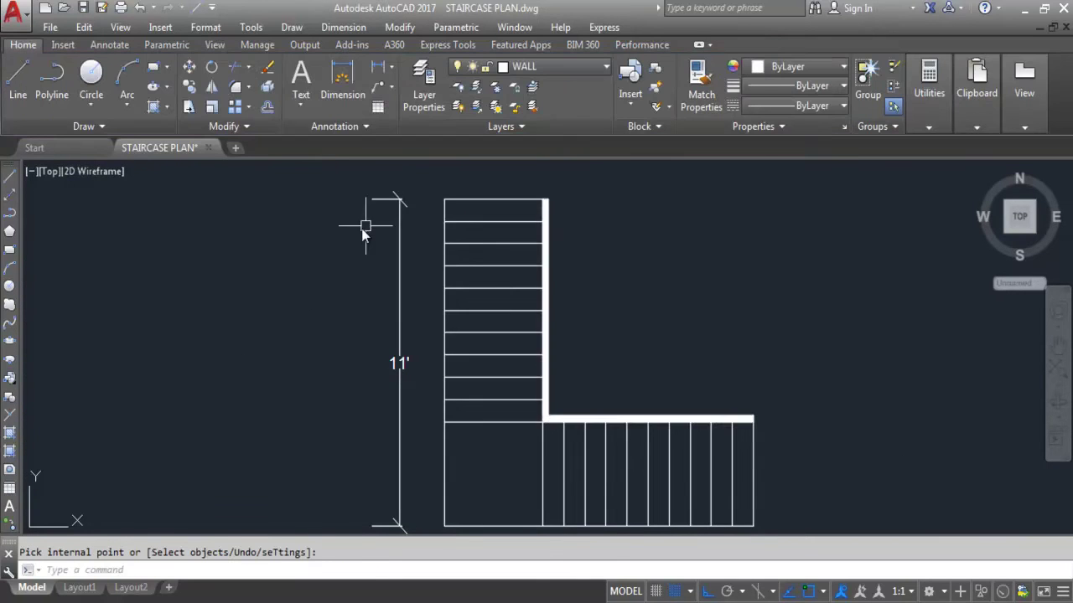
# Step: Draw a horizontal leader arrow along the middle of the horizontal flight, pointing left toward the landing, without text
pyautogui.scroll(-2, 451, 232)
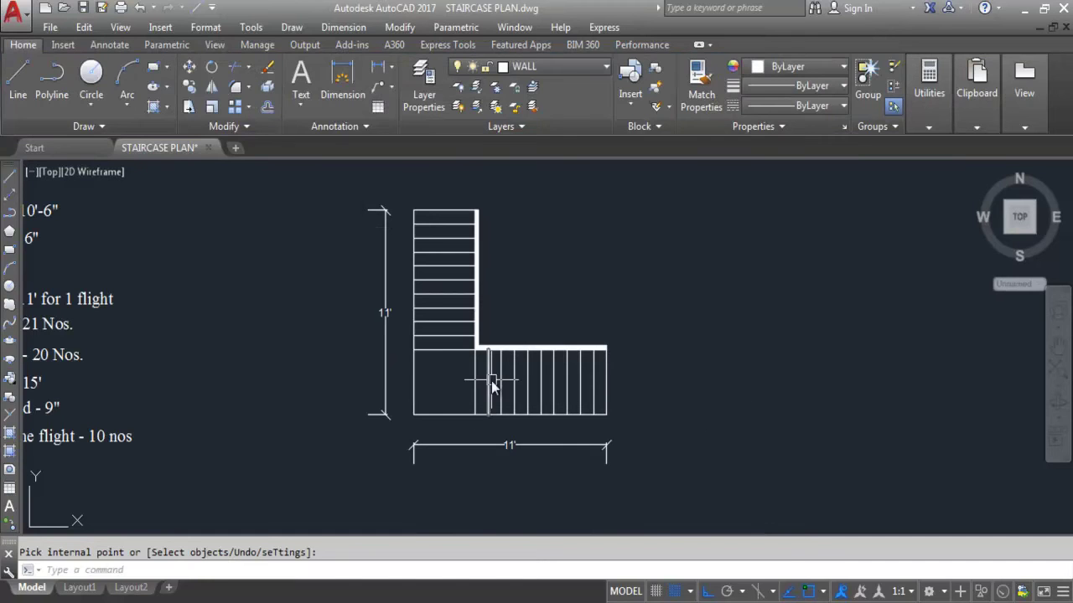
pyautogui.moveTo(495, 385); pyautogui.dragTo(503, 406, button='middle')
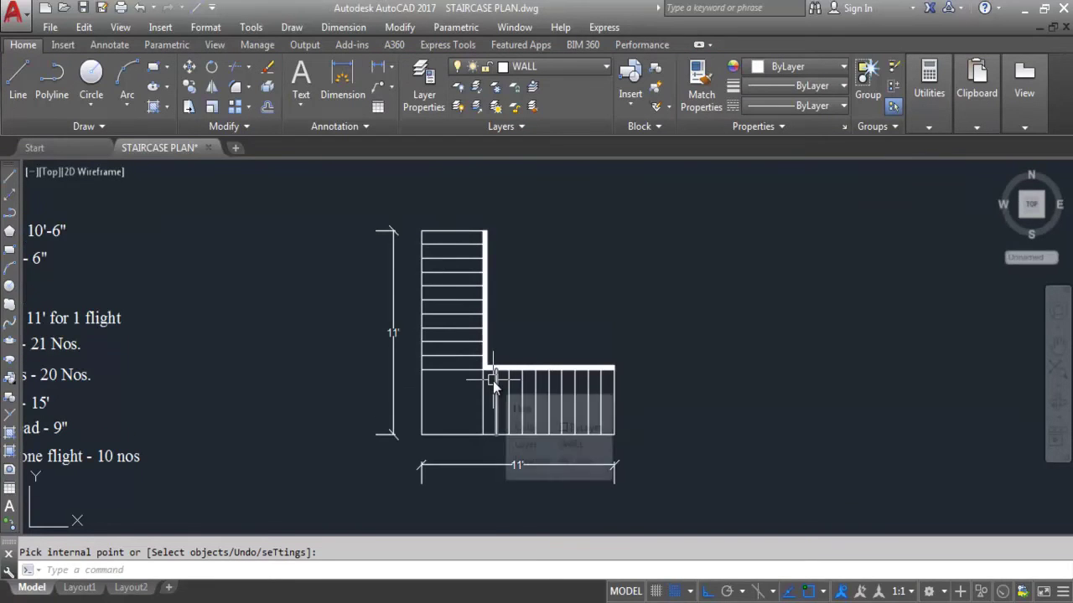
pyautogui.scroll(2, 617, 402)
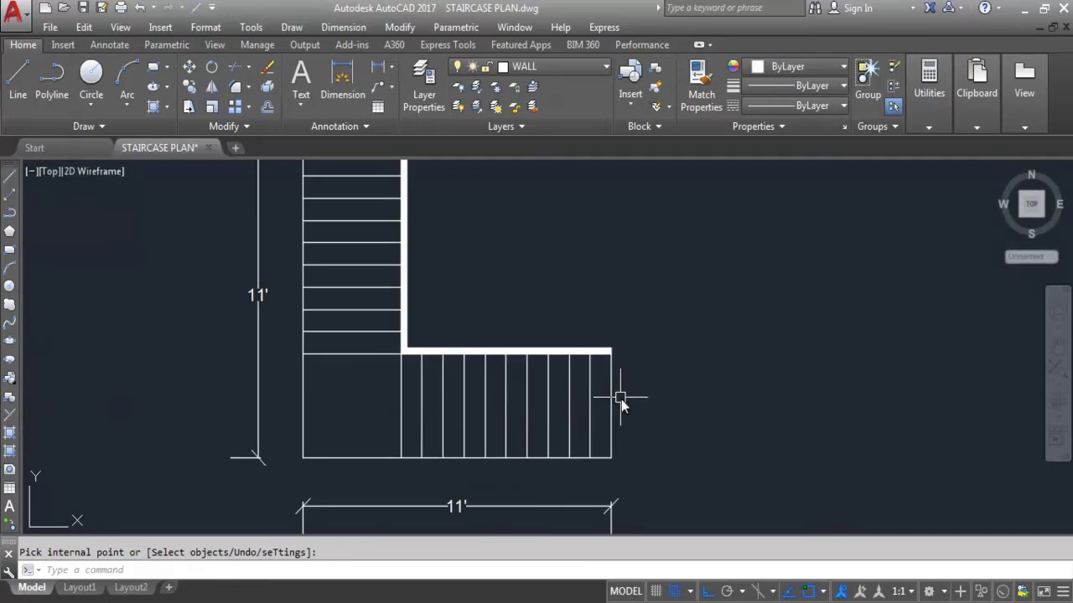
pyautogui.scroll(-2, 497, 417)
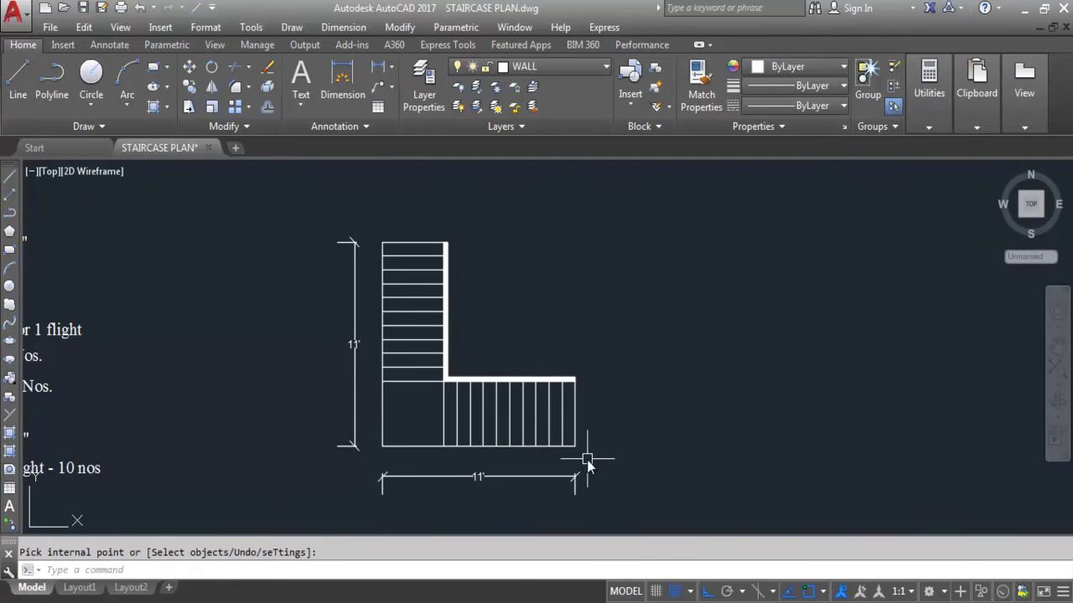
pyautogui.write('E')
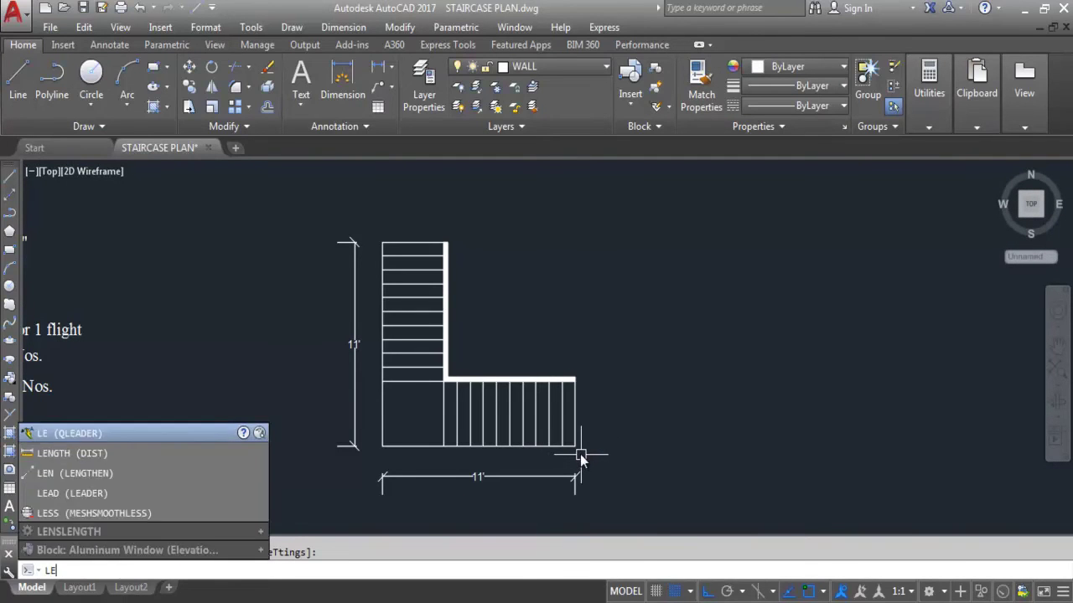
pyautogui.press('Return')
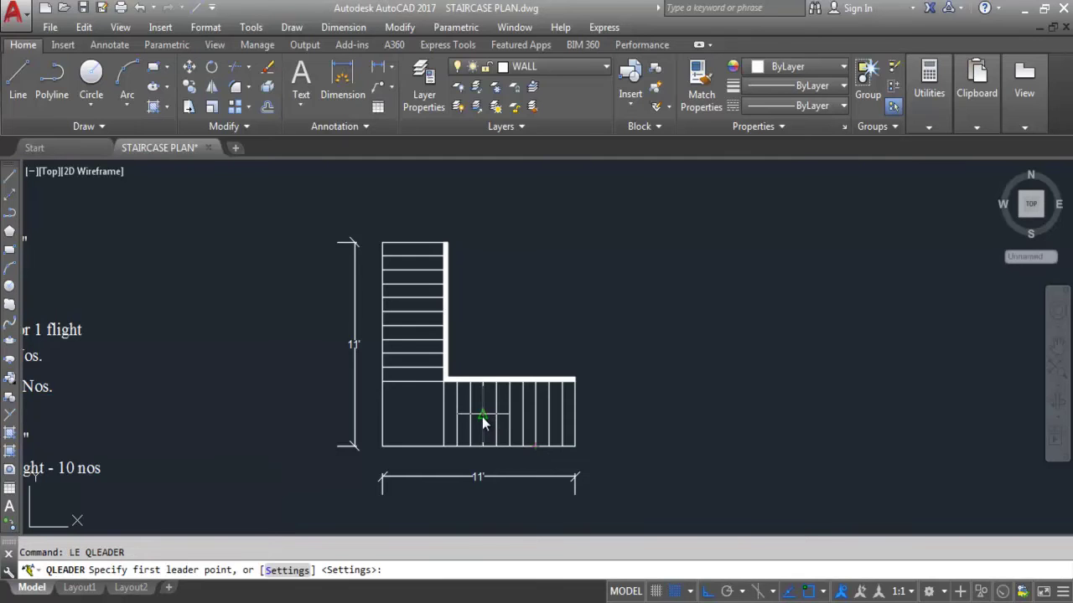
pyautogui.click(482, 417)
pyautogui.scroll(4, 549, 414)
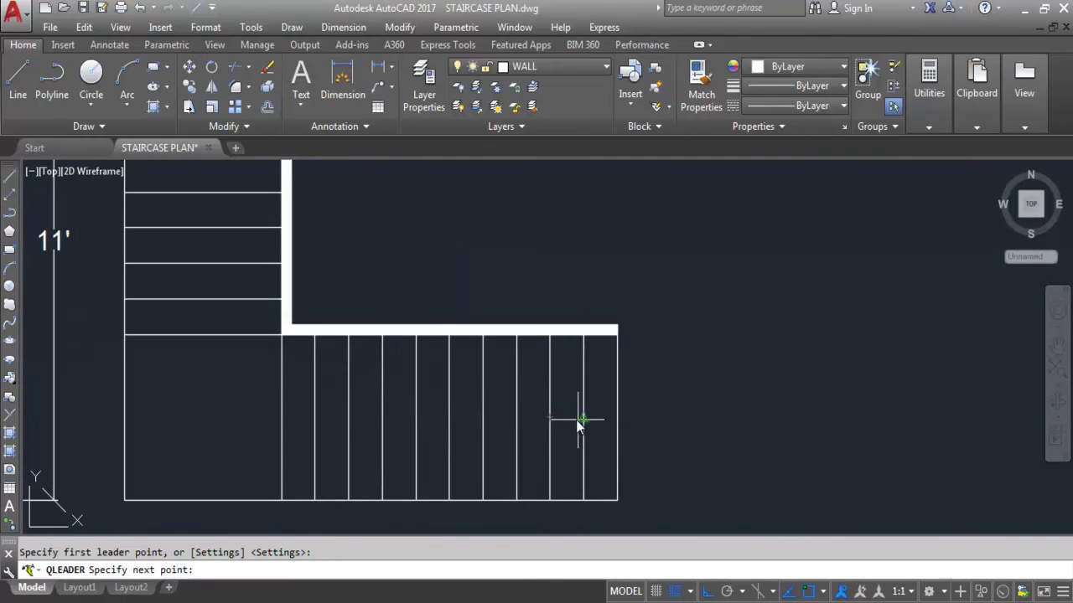
pyautogui.click(600, 423)
pyautogui.press('Escape')
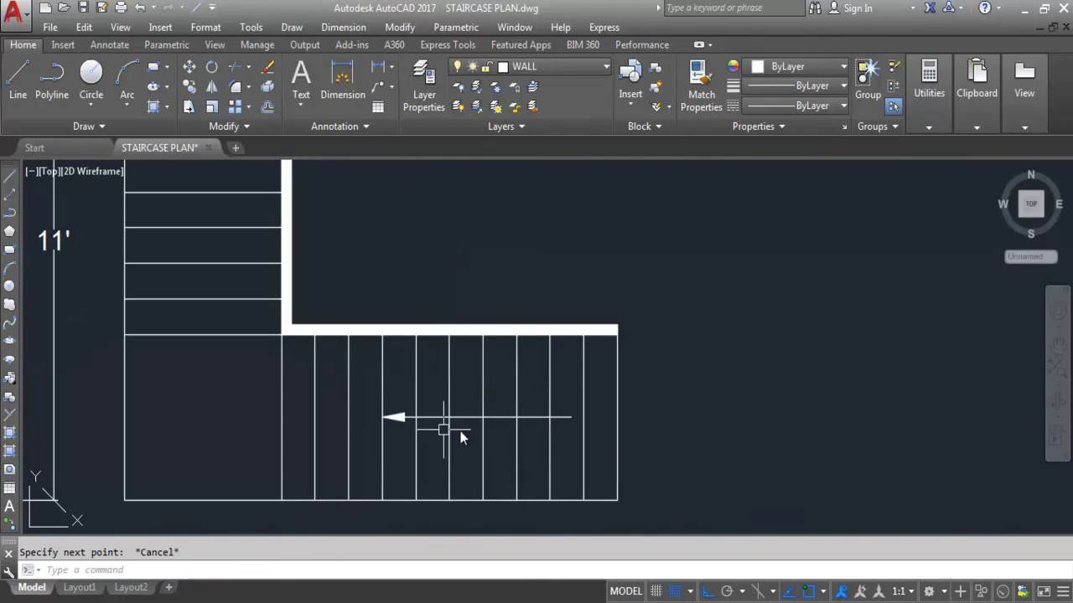
# Step: Draw a vertical leader arrow about 4'-2" long along the middle of the vertical flight, pointing up away from the landing
pyautogui.scroll(-2, 538, 427)
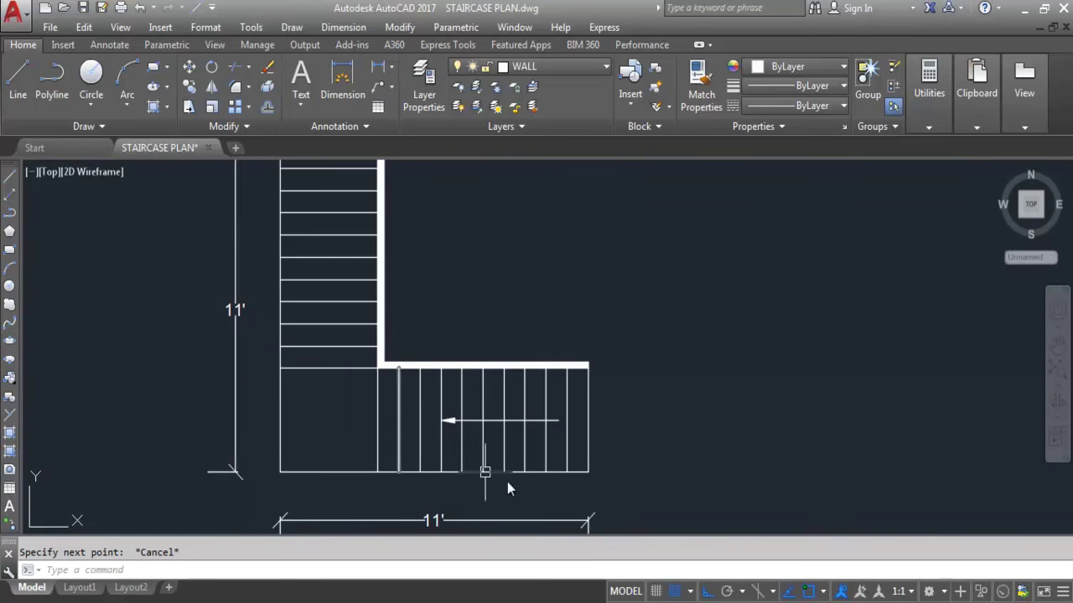
pyautogui.scroll(-2, 604, 499)
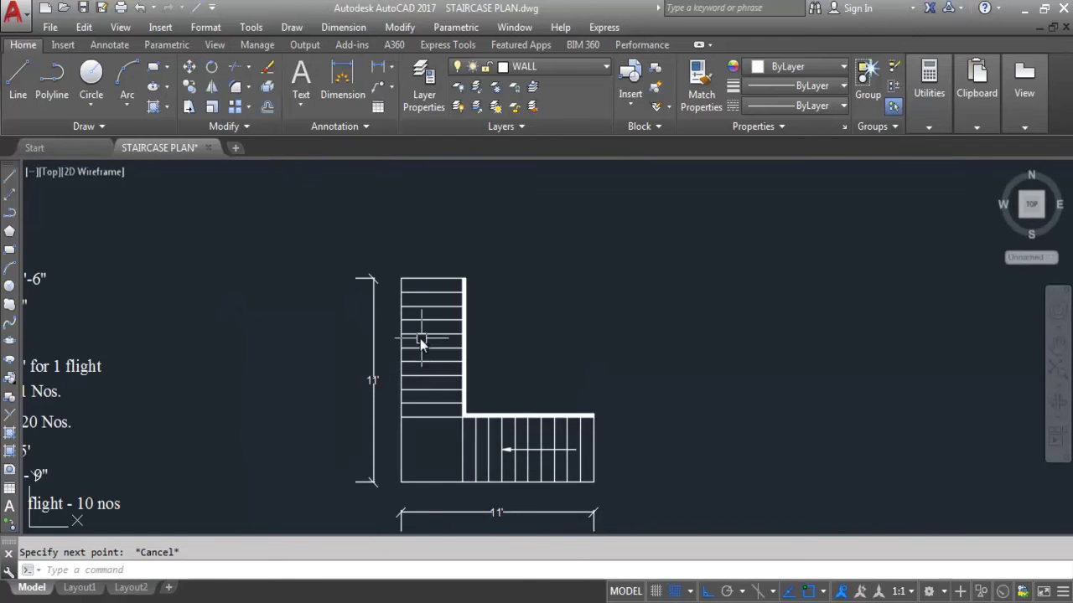
pyautogui.press('Return')
pyautogui.scroll(2, 427, 312)
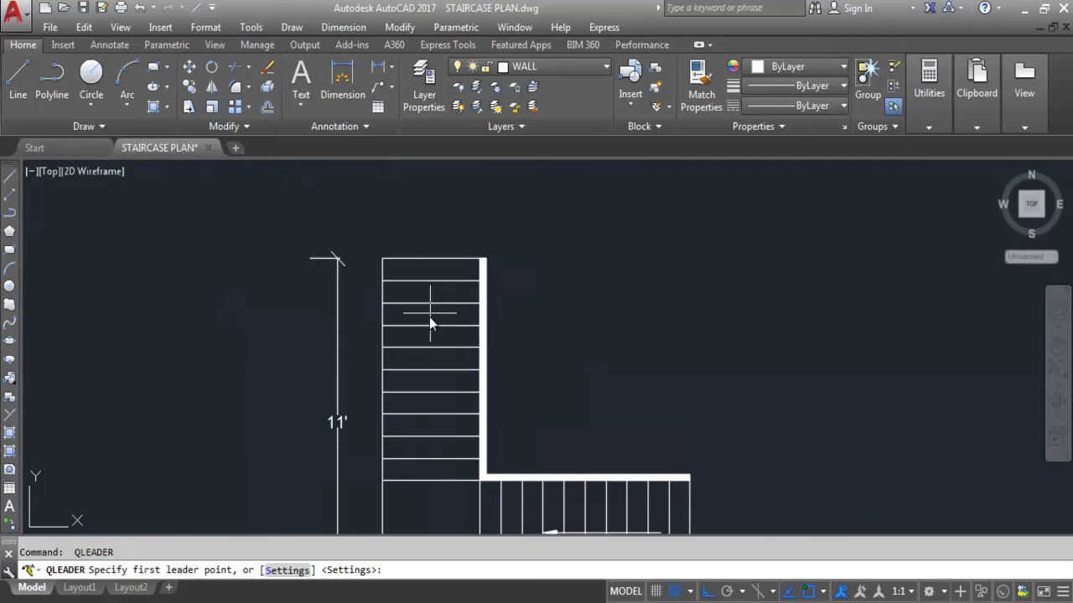
pyautogui.click(430, 308)
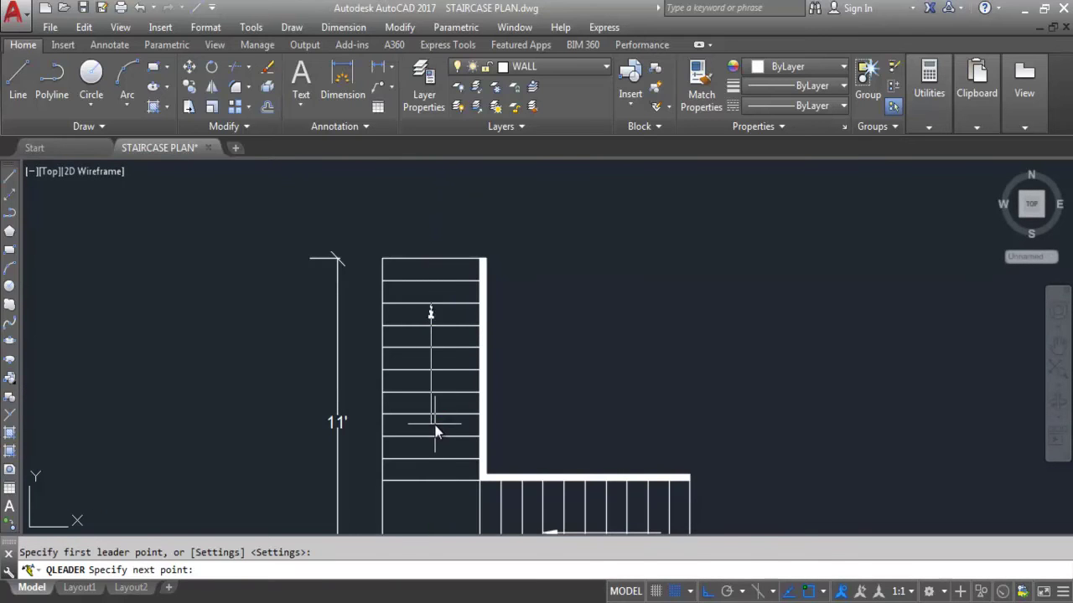
pyautogui.scroll(2, 430, 429)
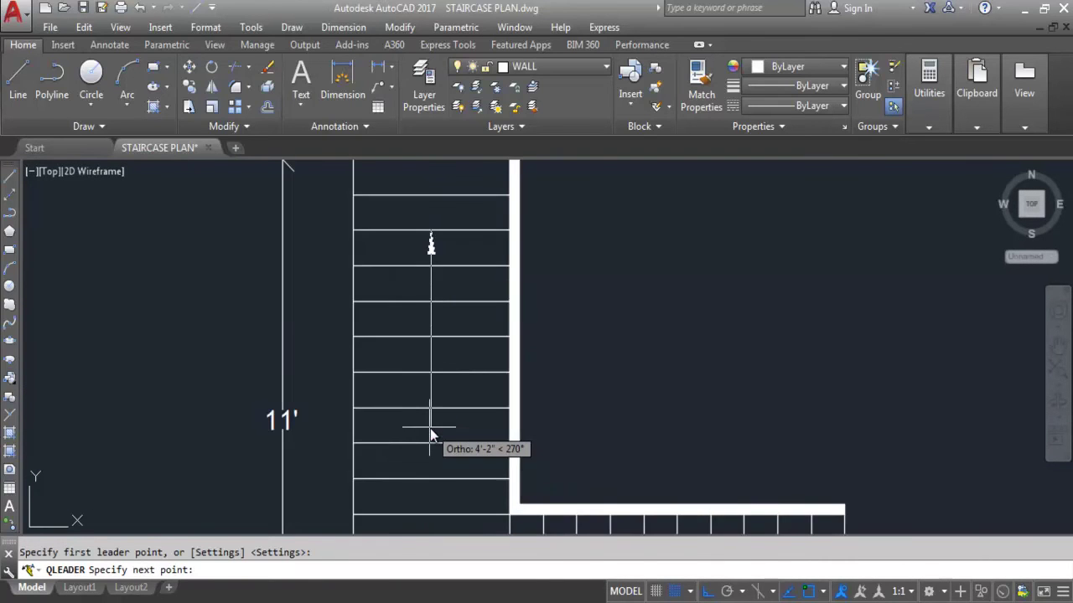
pyautogui.click(430, 430)
pyautogui.press('Escape')
pyautogui.scroll(-3, 353, 352)
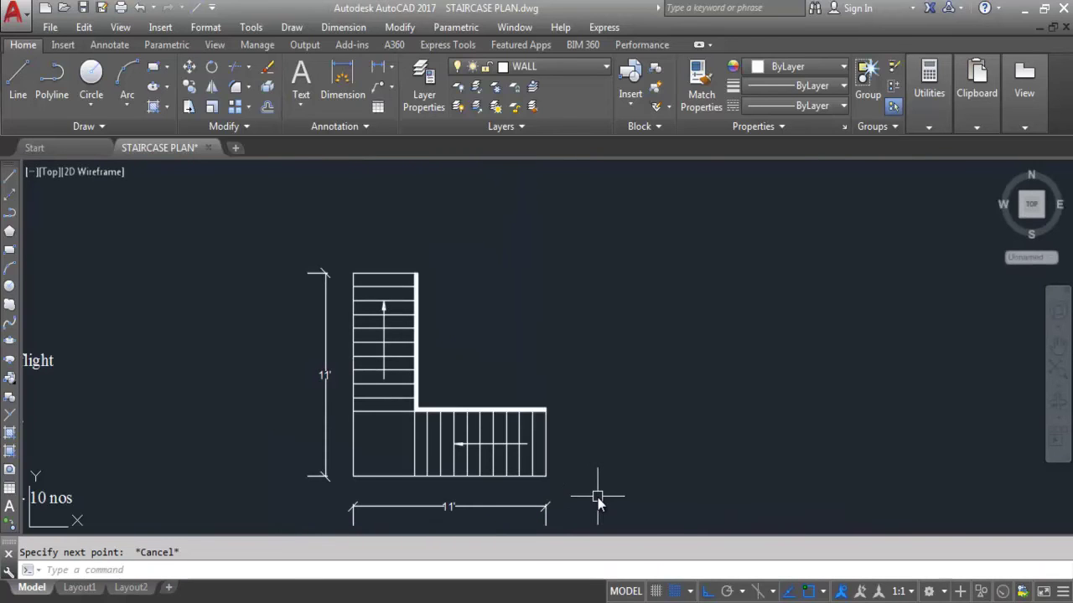
# Step: Set the arrow size of the Standard dimension style to 1' and make that style current
pyautogui.press('Escape')
pyautogui.write('d')
pyautogui.press('Return')
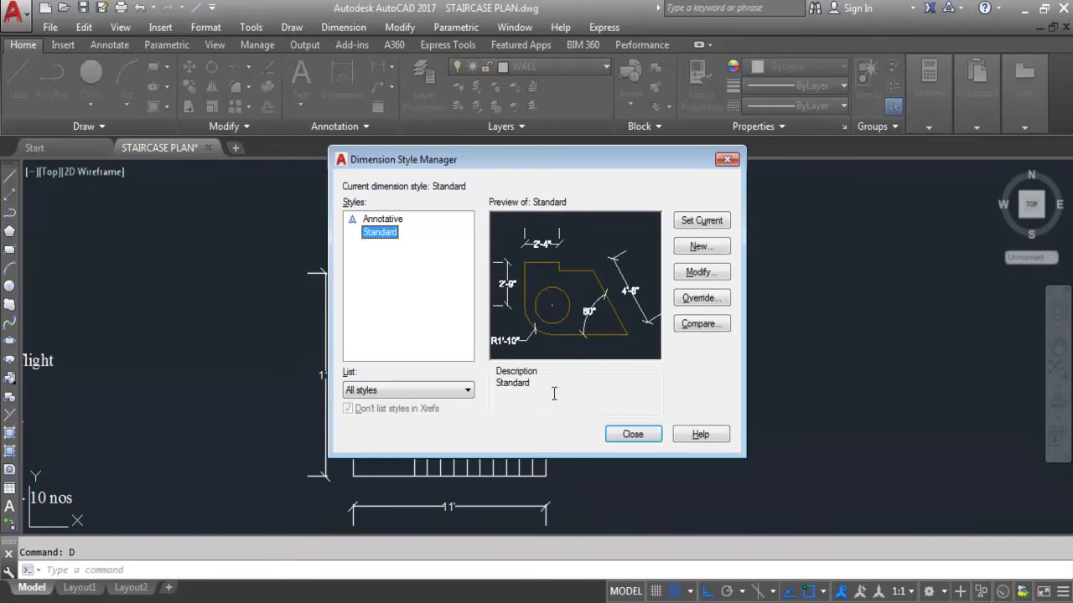
pyautogui.click(700, 271)
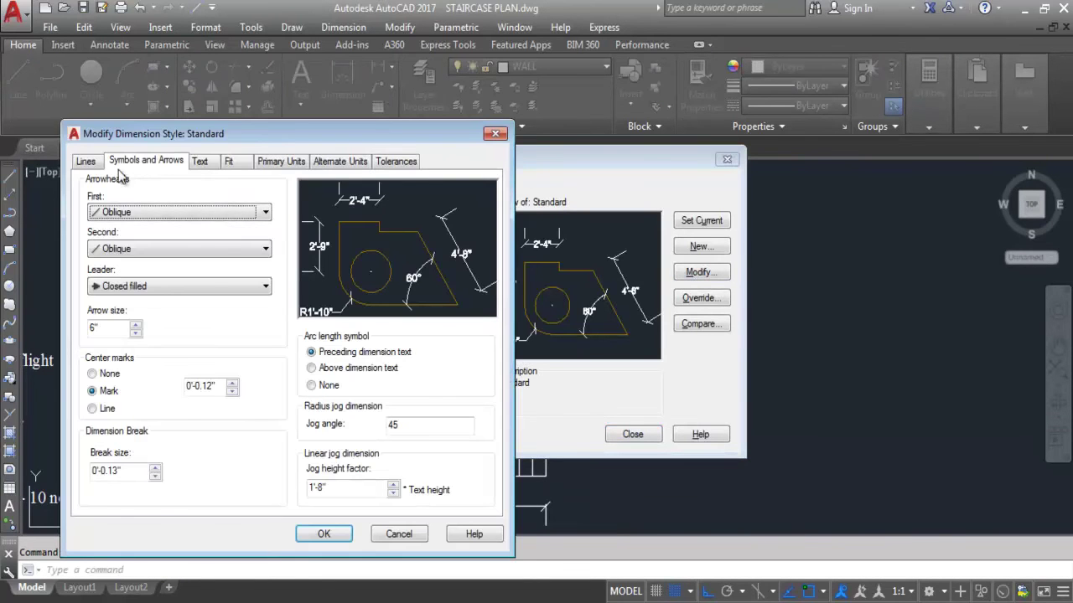
pyautogui.moveTo(102, 330); pyautogui.dragTo(83, 331)
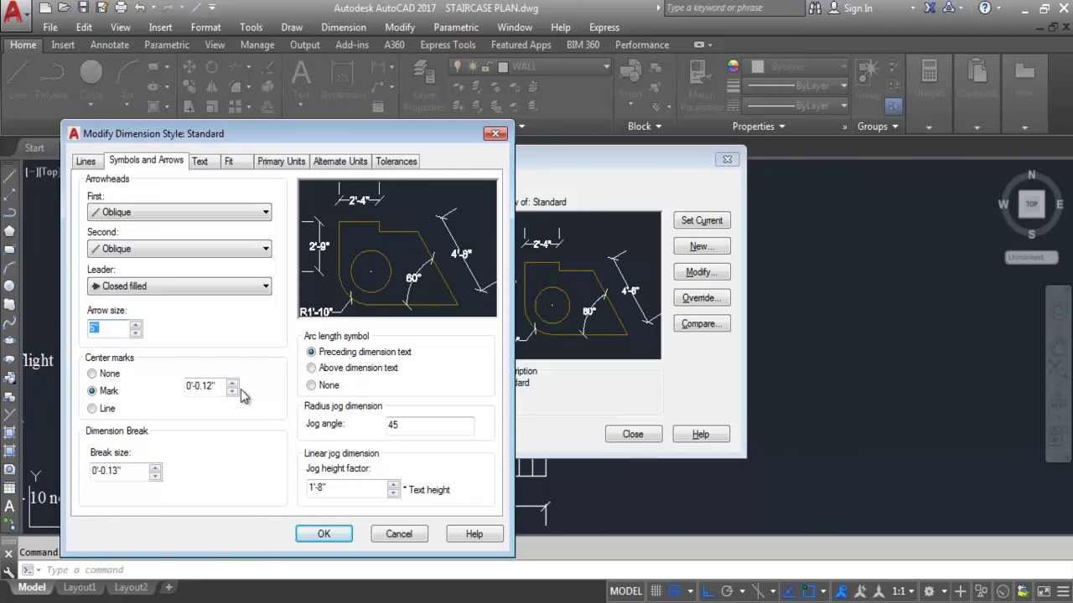
pyautogui.write("1'")
pyautogui.click(324, 534)
pyautogui.click(695, 226)
pyautogui.click(633, 436)
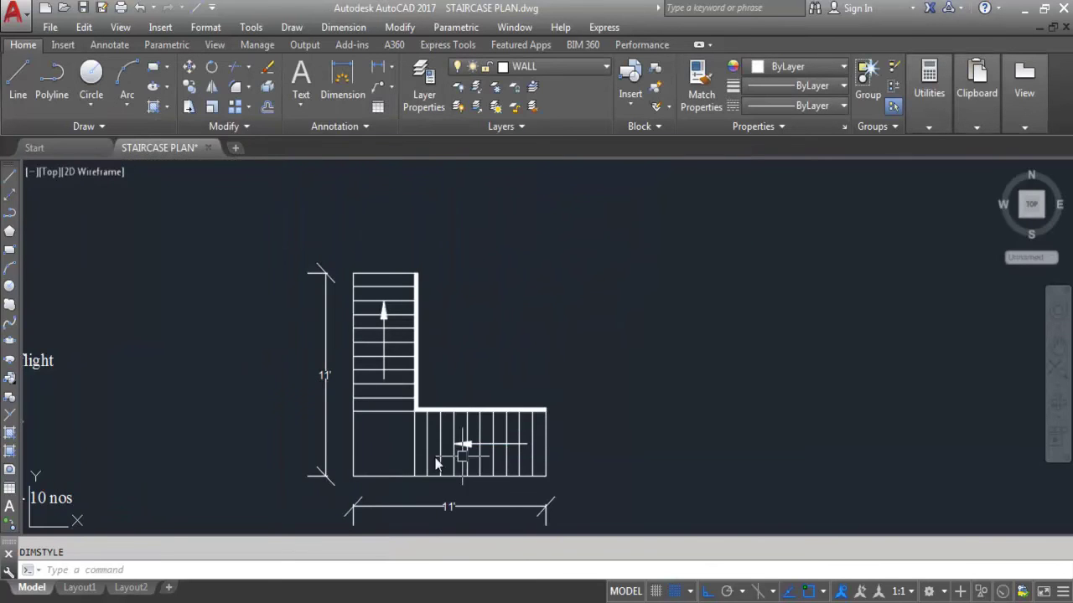
pyautogui.scroll(-3, 411, 302)
pyautogui.scroll(3, 420, 364)
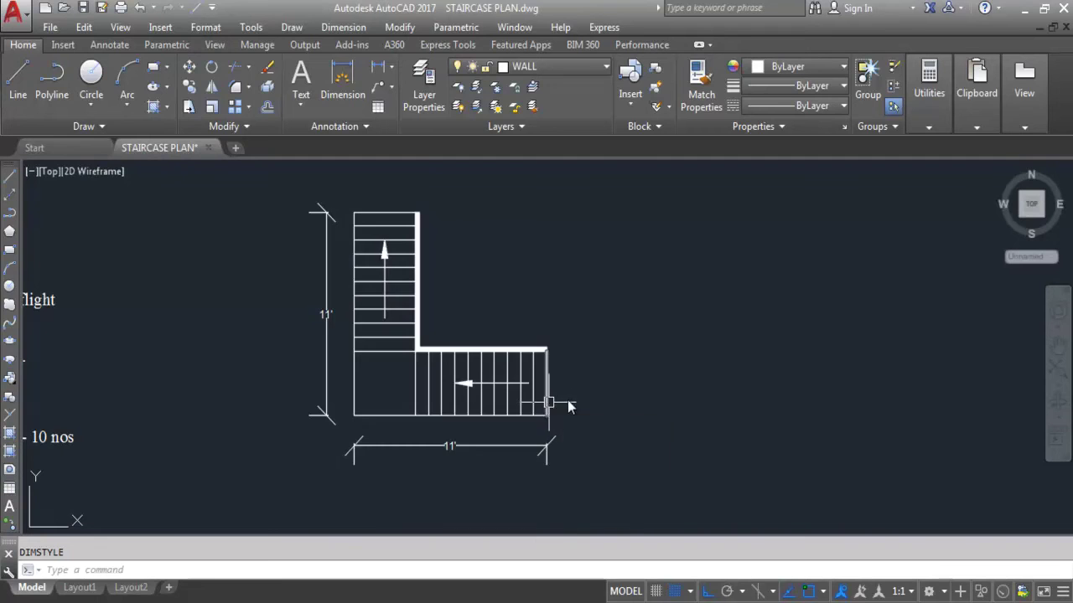
pyautogui.scroll(-2, 587, 391)
pyautogui.scroll(2, 487, 335)
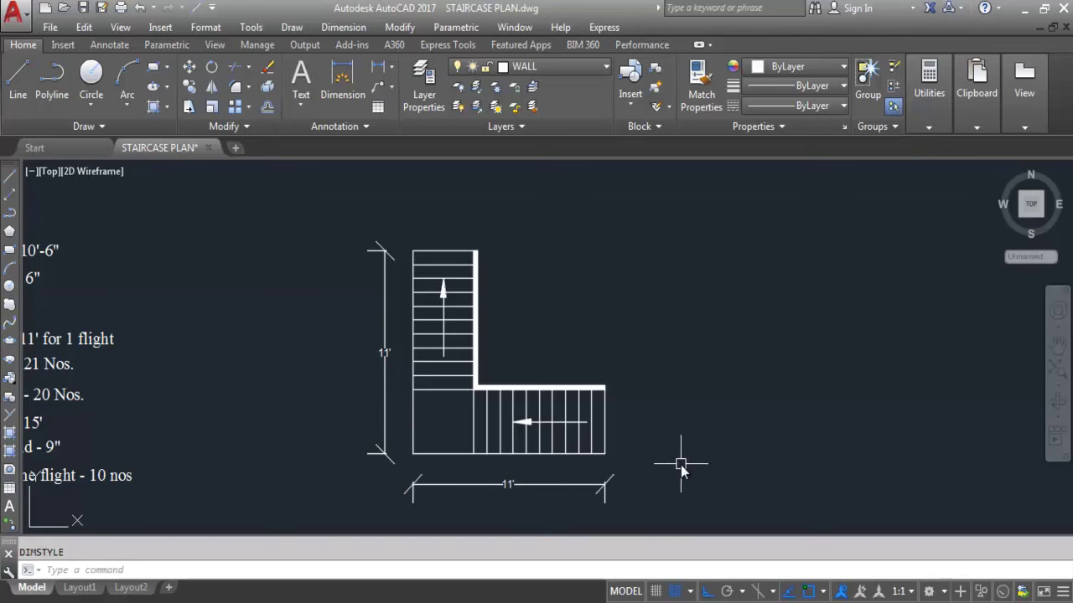
# Step: Offset the bottom and left outer edges of the staircase 10" outward to form the wall lines
pyautogui.write('o')
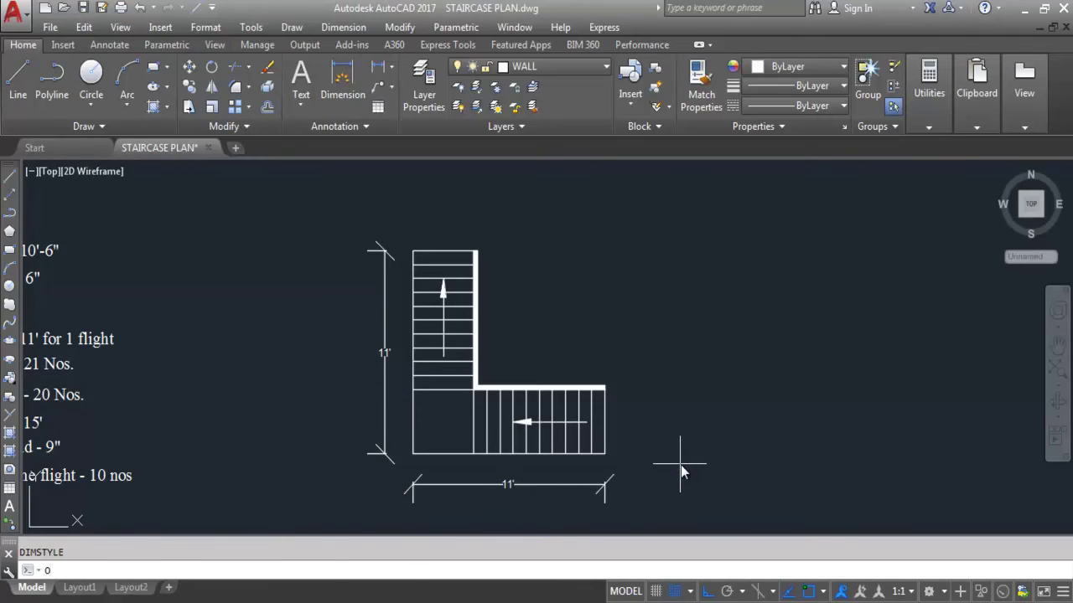
pyautogui.press('Return')
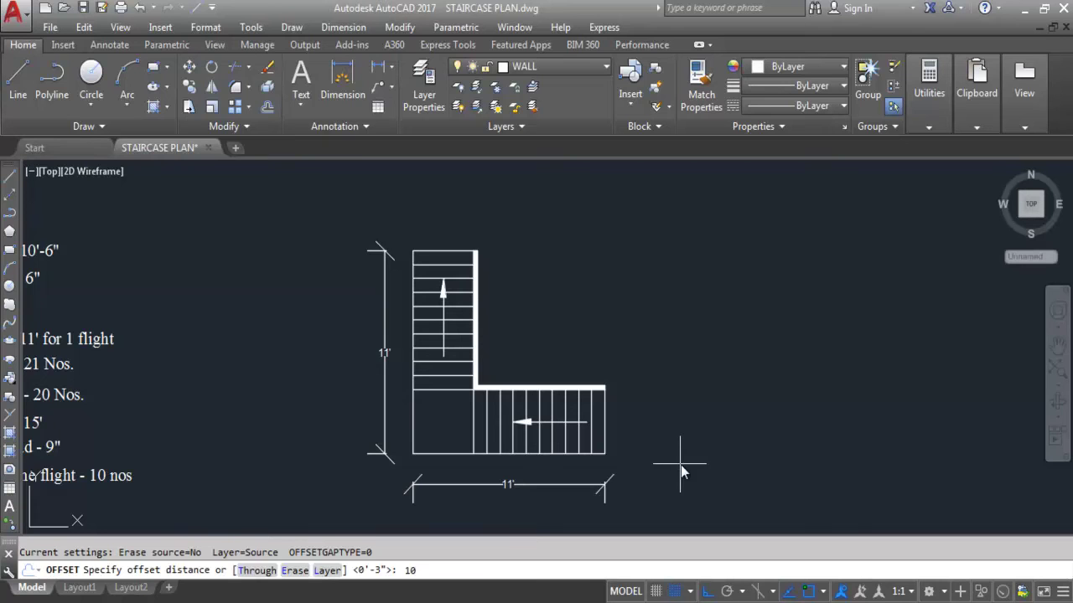
pyautogui.press('Return')
pyautogui.click(500, 483)
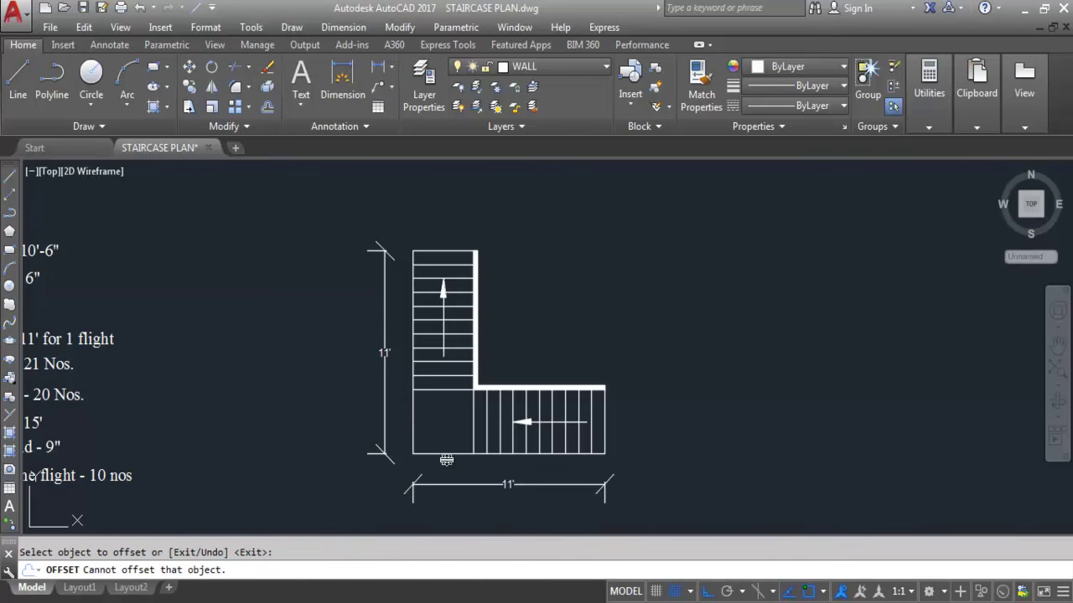
pyautogui.click(450, 453)
pyautogui.click(456, 495)
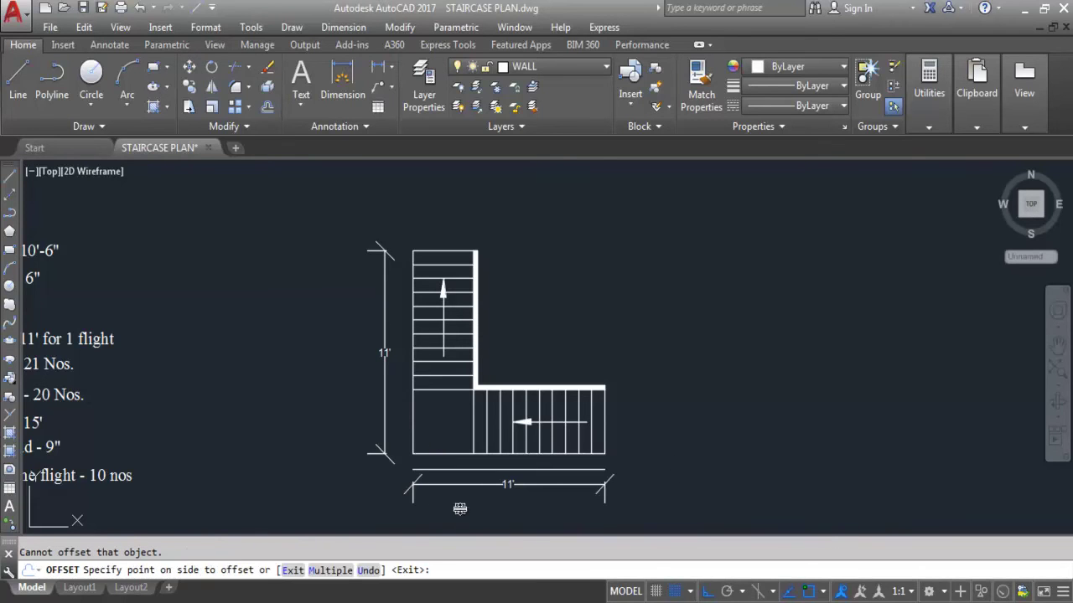
pyautogui.click(413, 409)
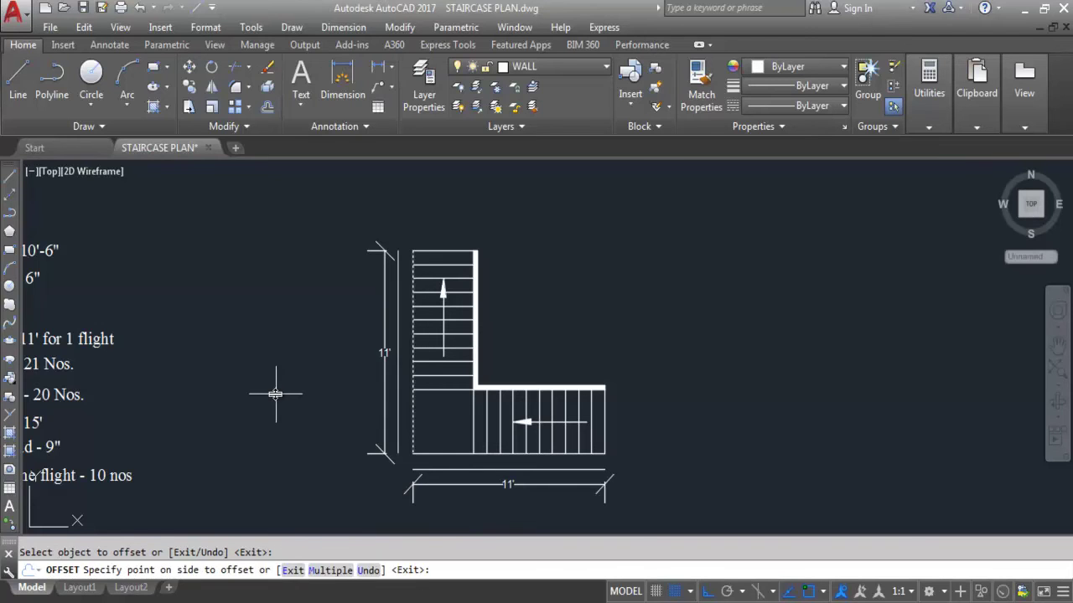
pyautogui.click(712, 366)
pyautogui.press('Escape')
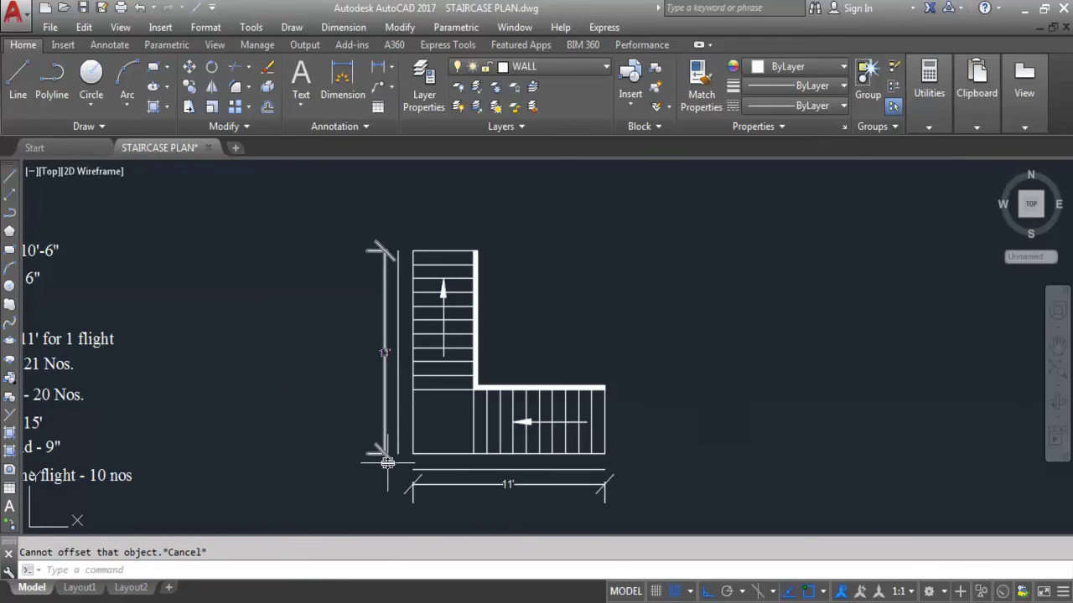
# Step: Join the two offset wall lines into a sharp corner with a 0-radius fillet
pyautogui.write('F')
pyautogui.press('Return')
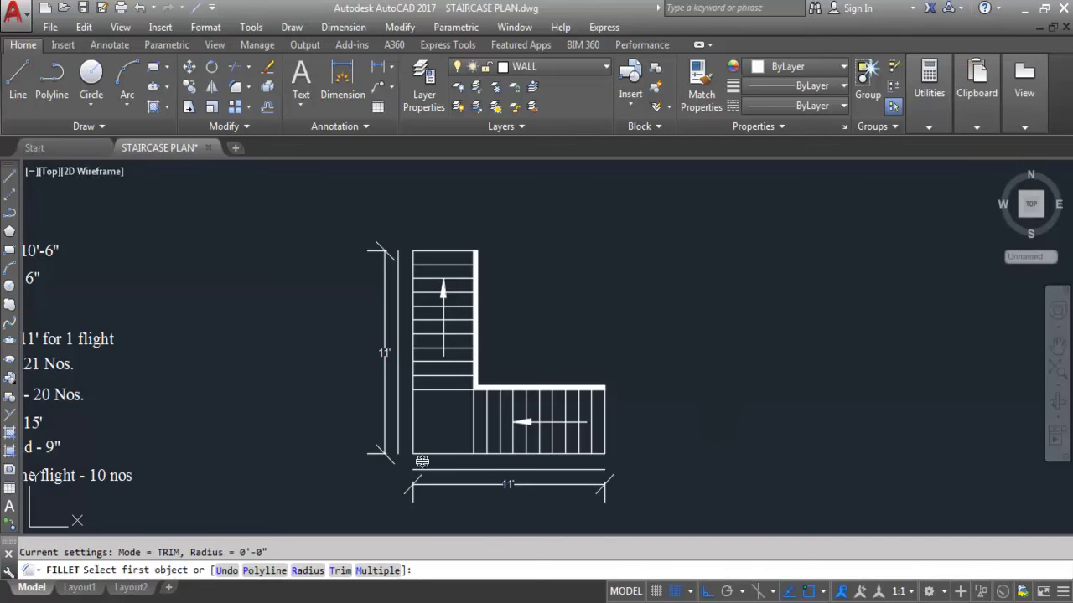
pyautogui.write('R')
pyautogui.press('Return')
pyautogui.write('0')
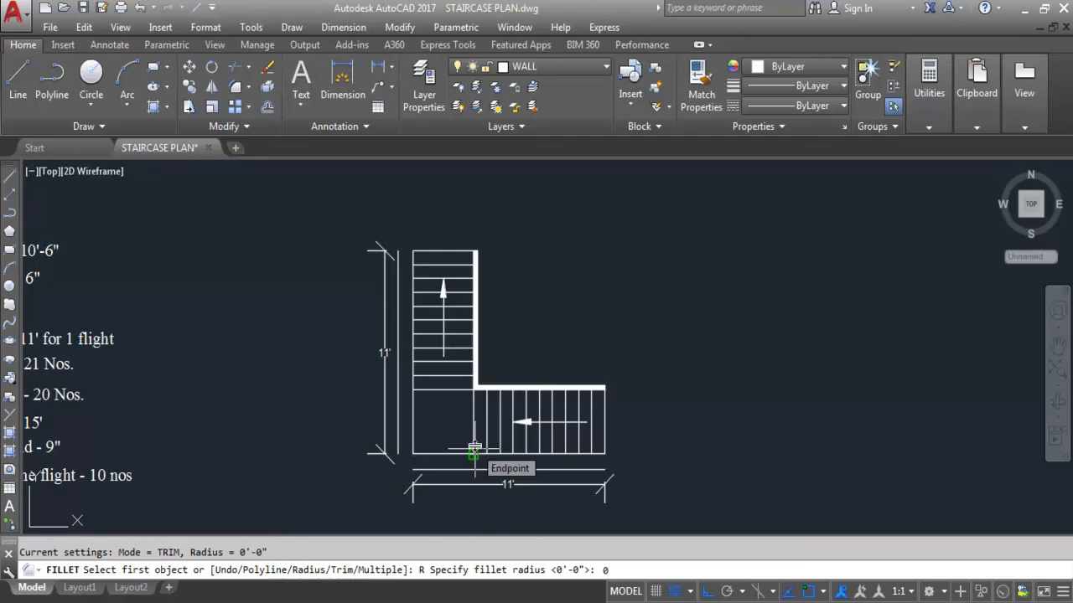
pyautogui.press('Return')
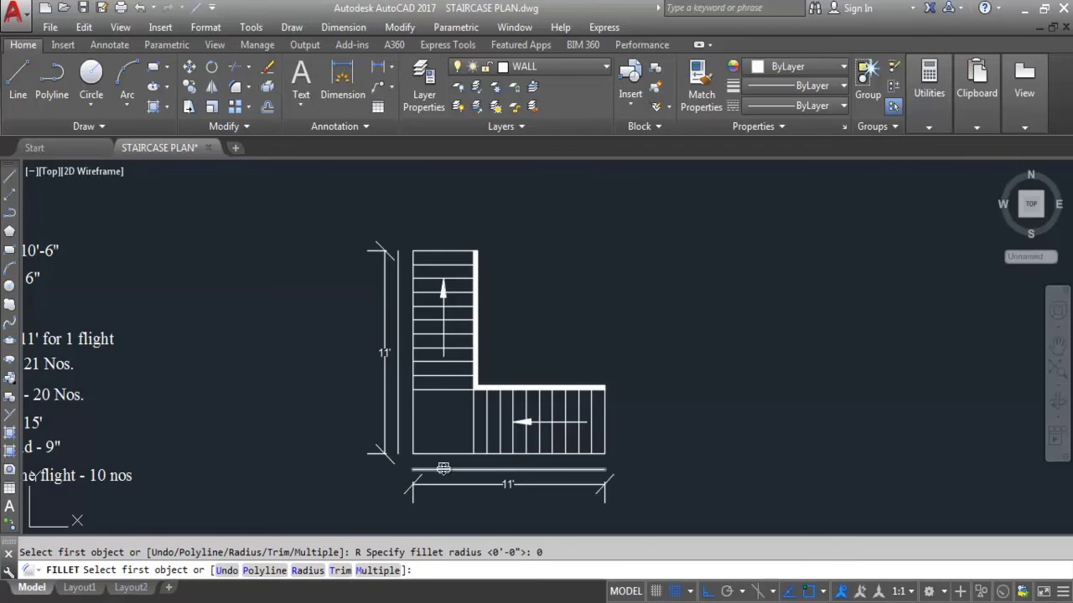
pyautogui.click(442, 468)
pyautogui.click(403, 418)
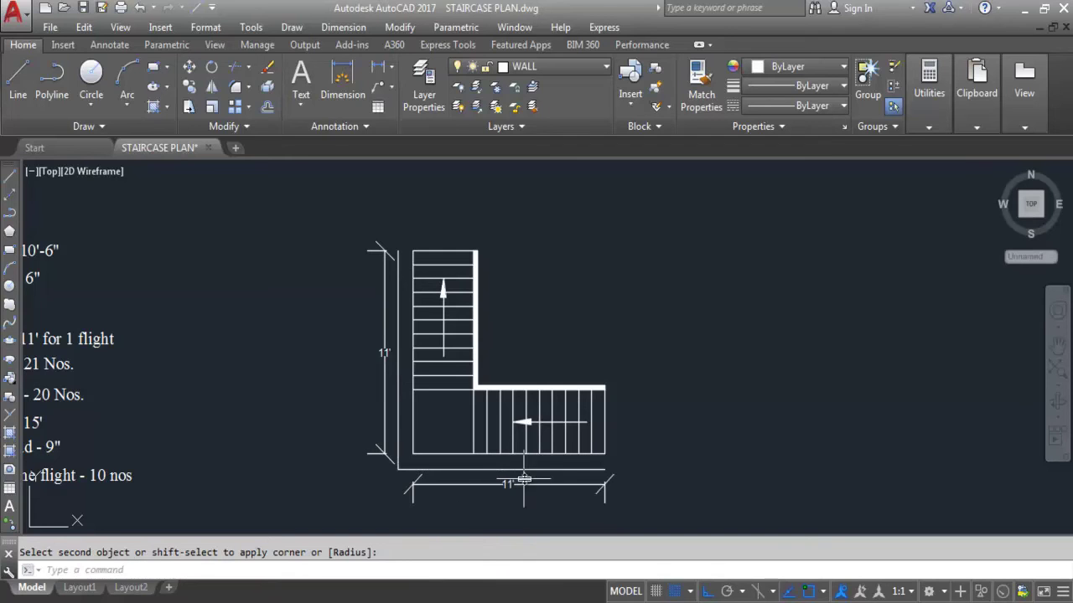
# Step: Draw a horizontal boundary line a short distance above the vertical flight, spanning past both wall lines
pyautogui.scroll(-2, 394, 317)
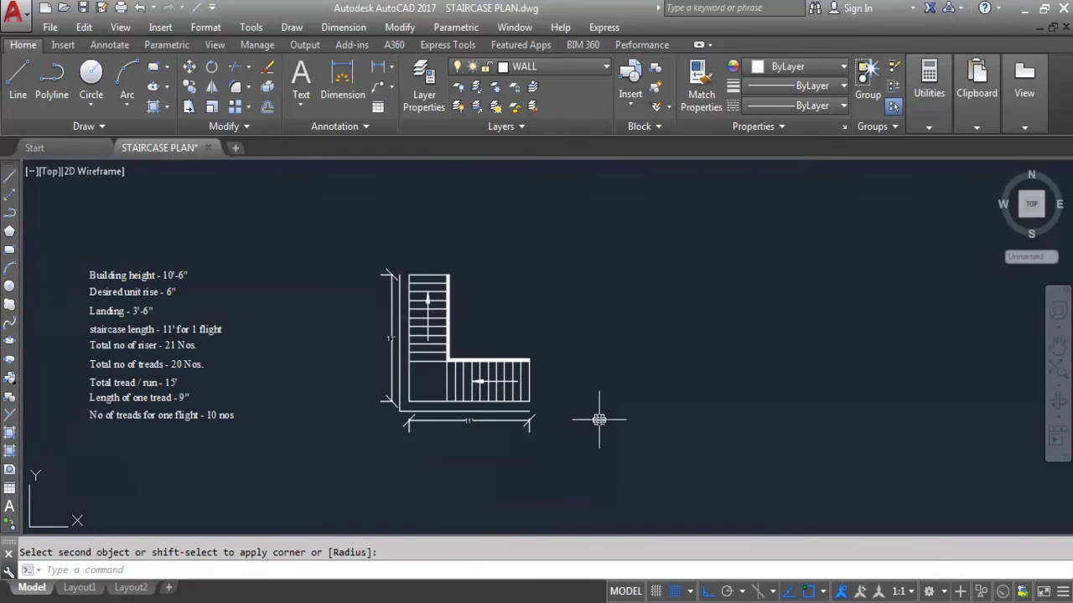
pyautogui.scroll(2, 469, 377)
pyautogui.scroll(-2, 386, 277)
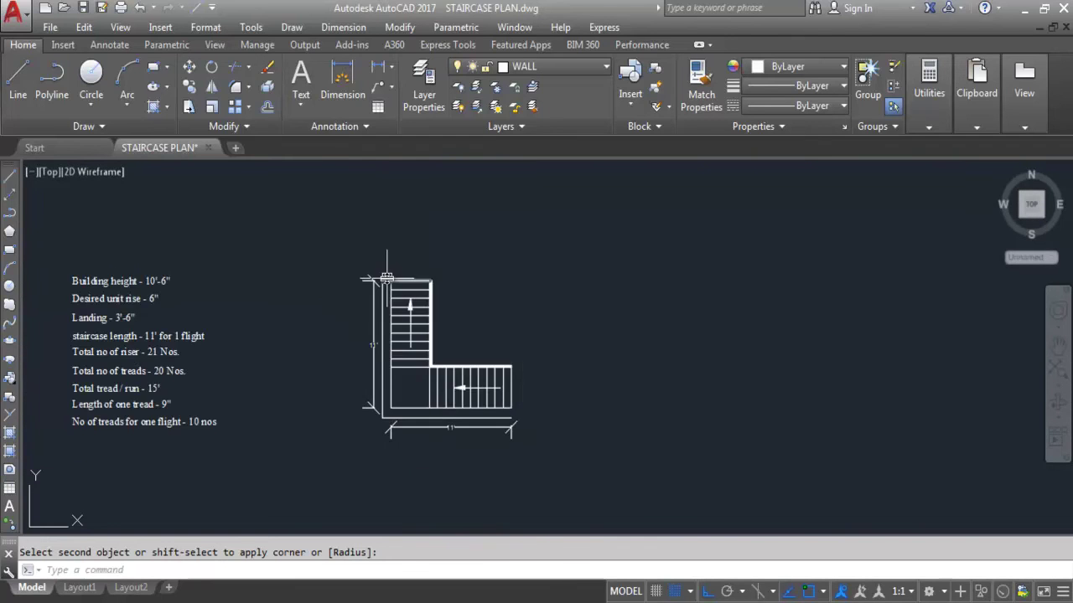
pyautogui.scroll(2, 387, 277)
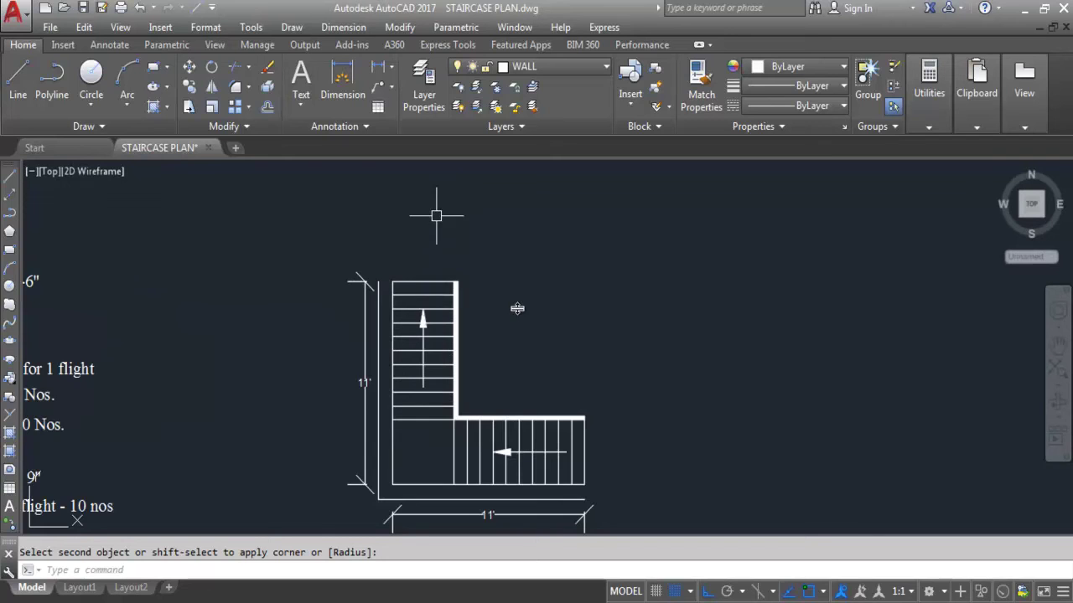
pyautogui.scroll(-2, 413, 247)
pyautogui.write('L')
pyautogui.press('Return')
pyautogui.scroll(2, 398, 223)
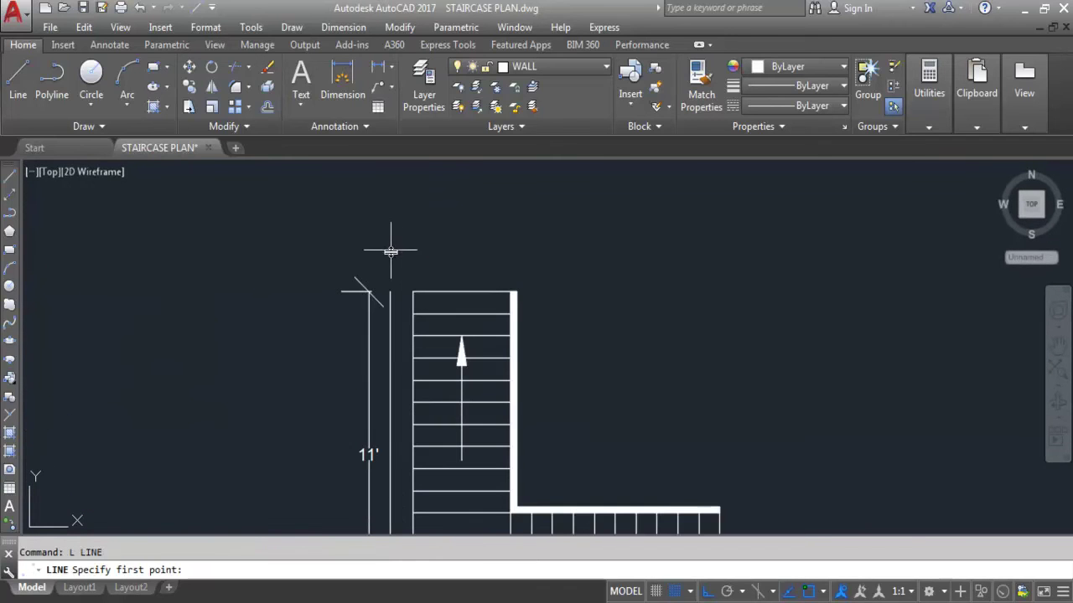
pyautogui.click(351, 237)
pyautogui.click(522, 232)
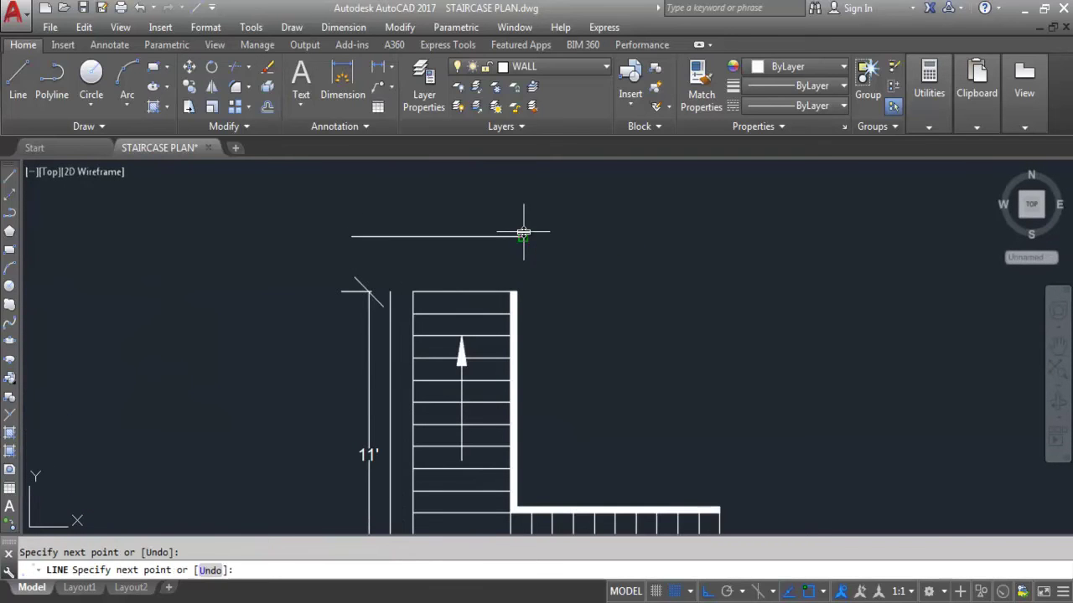
pyautogui.press('Return')
# Step: Draw a vertical boundary line a short distance beyond the right end of the horizontal flight, reaching below the walls
pyautogui.scroll(-2, 358, 166)
pyautogui.write('l')
pyautogui.press('Return')
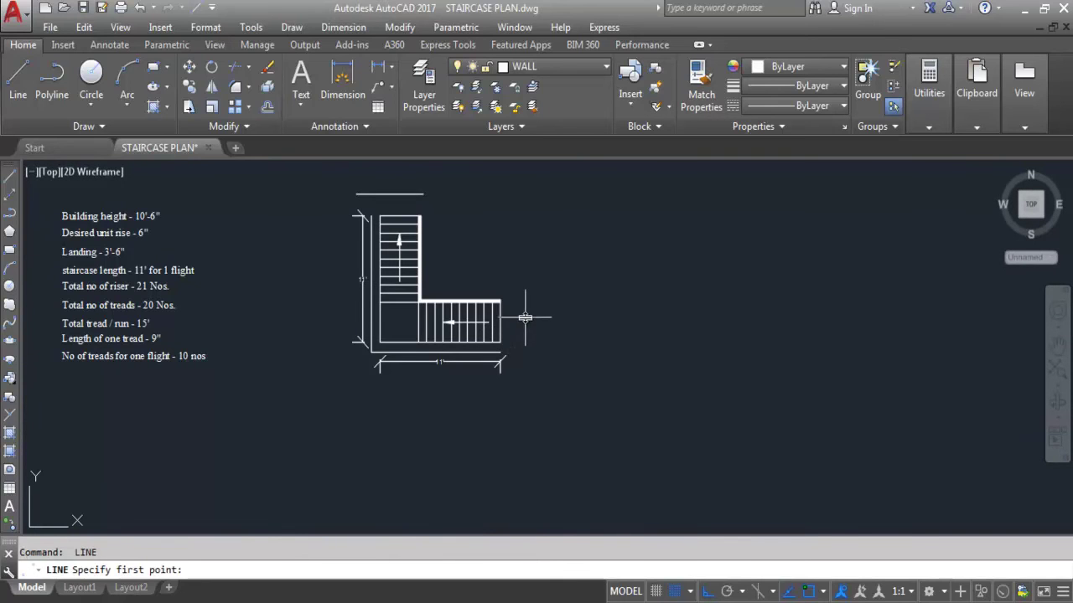
pyautogui.click(533, 323)
pyautogui.click(534, 404)
pyautogui.press('Escape')
# Step: Extend the inner and outer wall lines to the boundary lines above the vertical flight and beyond the horizontal flight
pyautogui.write('ex')
pyautogui.press('Return')
pyautogui.click(532, 394)
pyautogui.click(389, 194)
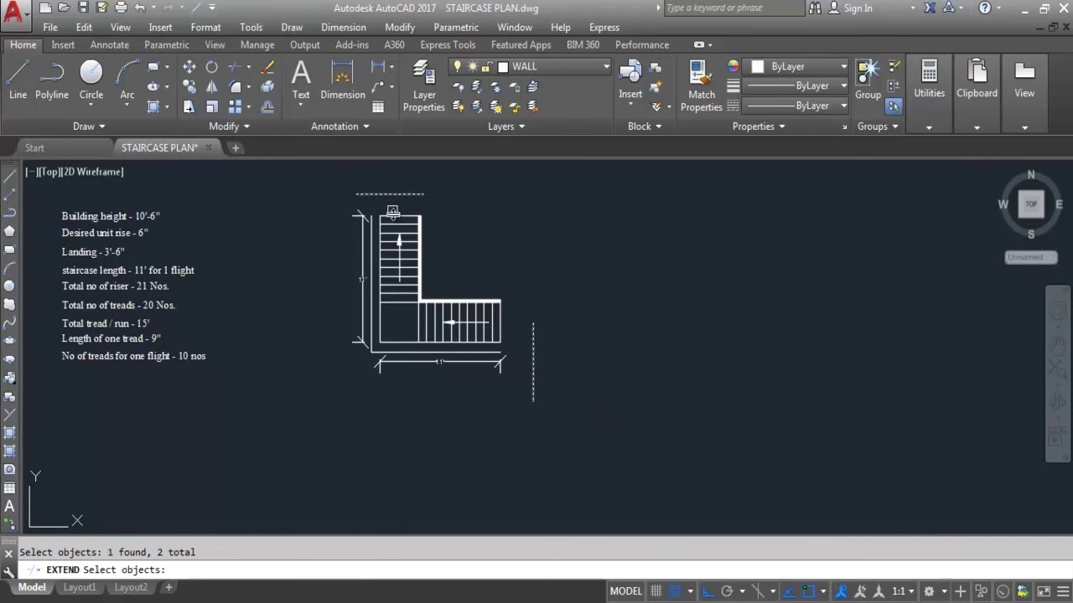
pyautogui.press('Return')
pyautogui.scroll(2, 369, 228)
pyautogui.scroll(4, 369, 228)
pyautogui.click(378, 204)
pyautogui.click(376, 217)
pyautogui.scroll(-6, 376, 217)
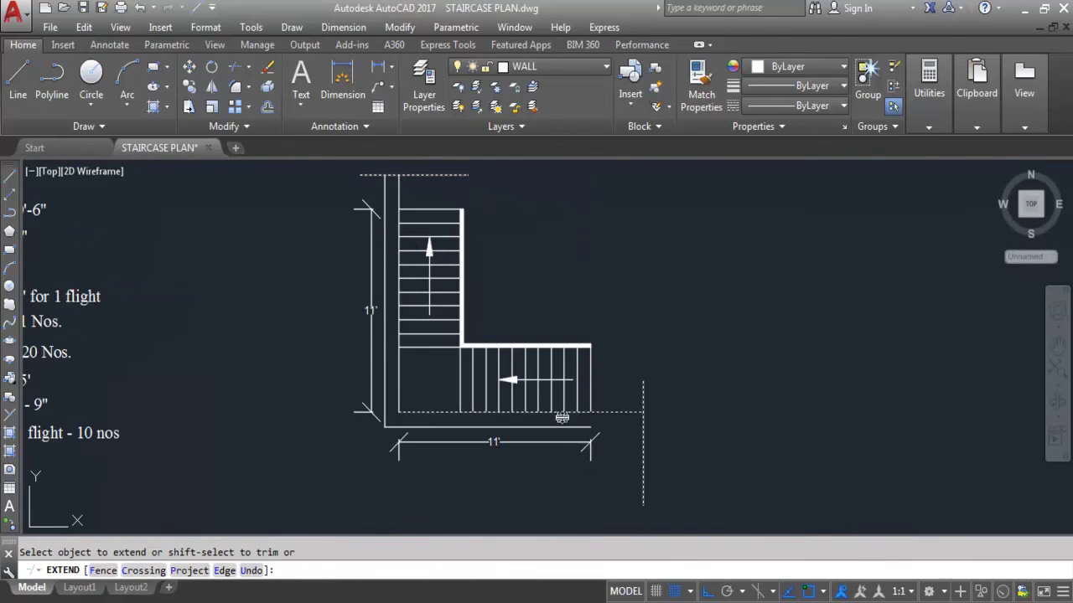
pyautogui.click(583, 423)
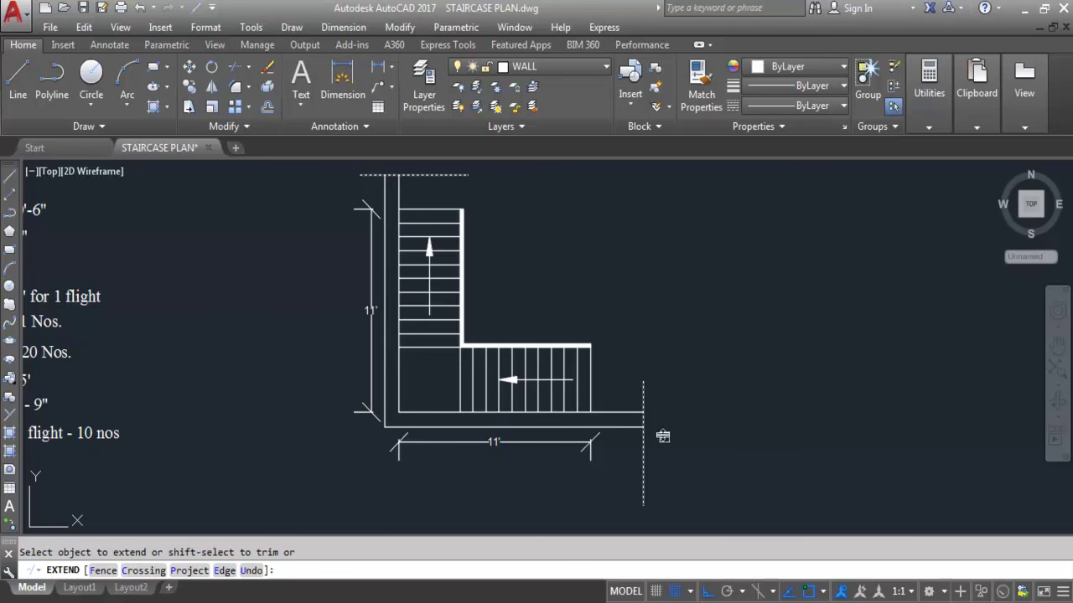
pyautogui.press('Escape')
pyautogui.scroll(-2, 653, 419)
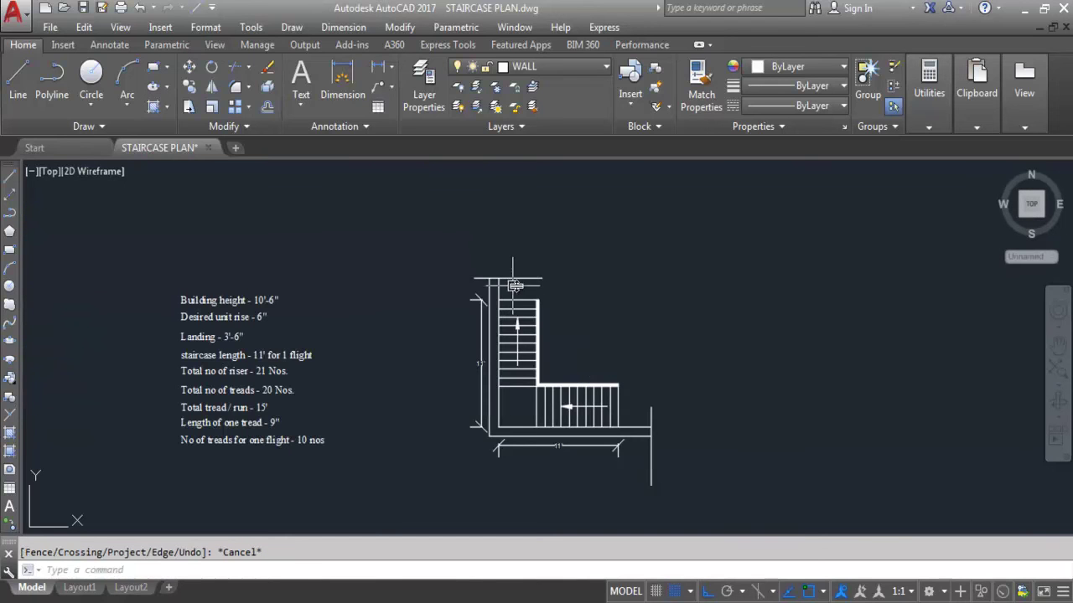
pyautogui.click(672, 471)
pyautogui.click(618, 477)
pyautogui.click(543, 246)
pyautogui.click(520, 285)
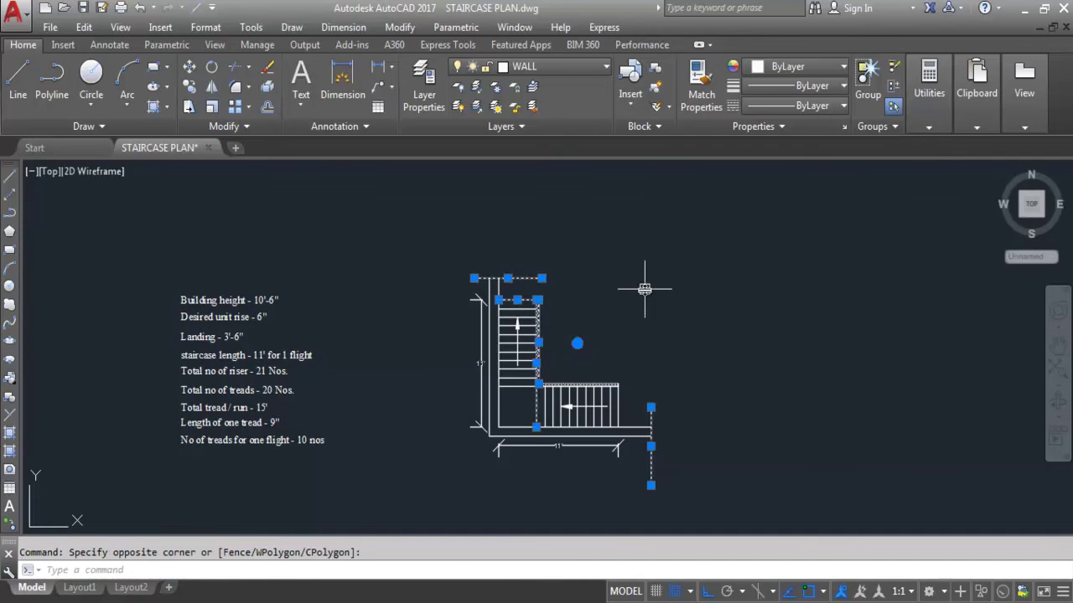
pyautogui.press('Escape')
# Step: Delete the two temporary boundary lines at the ends of the walls
pyautogui.click(539, 278)
pyautogui.click(604, 486)
pyautogui.press('Delete')
pyautogui.scroll(2, 624, 402)
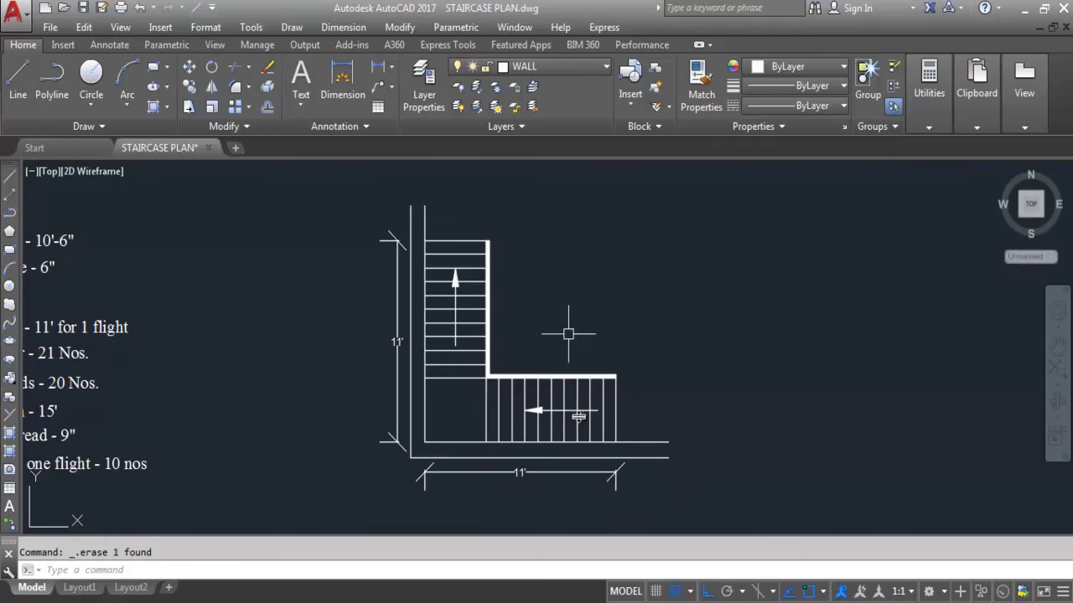
# Step: Copy the "No of treads for one flight - 10 nos" note onto the landing with Ortho turned off
pyautogui.moveTo(753, 426); pyautogui.dragTo(707, 439, button='middle')
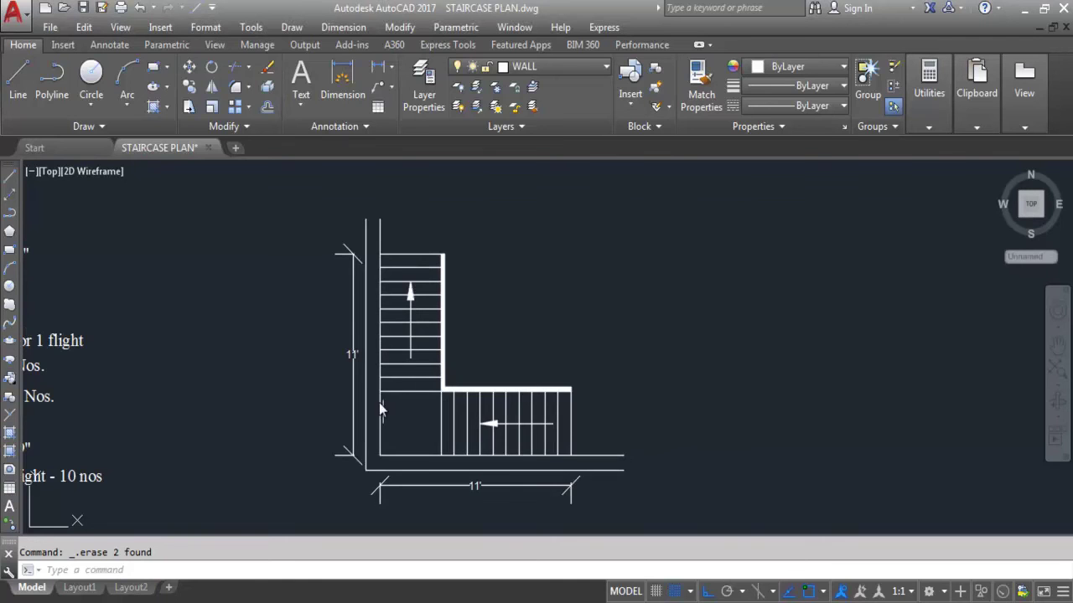
pyautogui.scroll(-2, 526, 412)
pyautogui.scroll(2, 271, 457)
pyautogui.click(275, 448)
pyautogui.write('co')
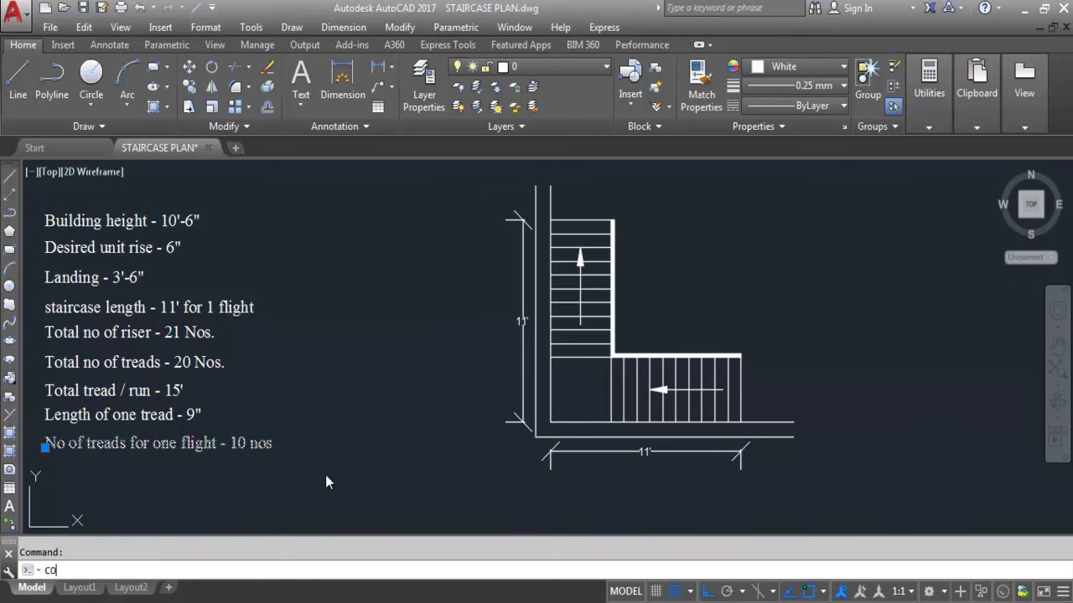
pyautogui.press('Return')
pyautogui.click(189, 442)
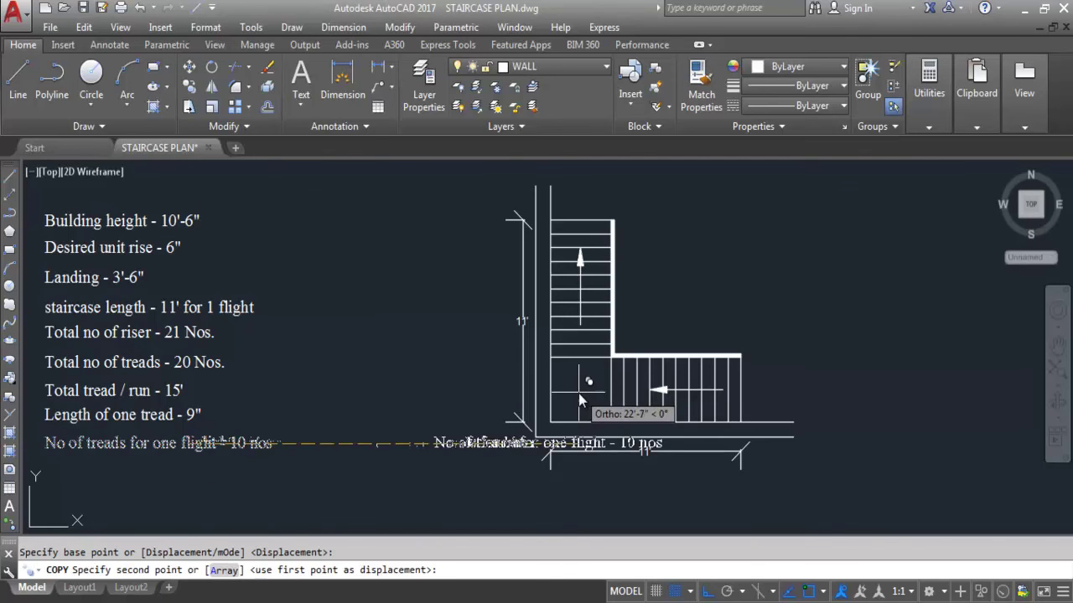
pyautogui.press('F8')
pyautogui.scroll(2, 567, 385)
pyautogui.click(598, 378)
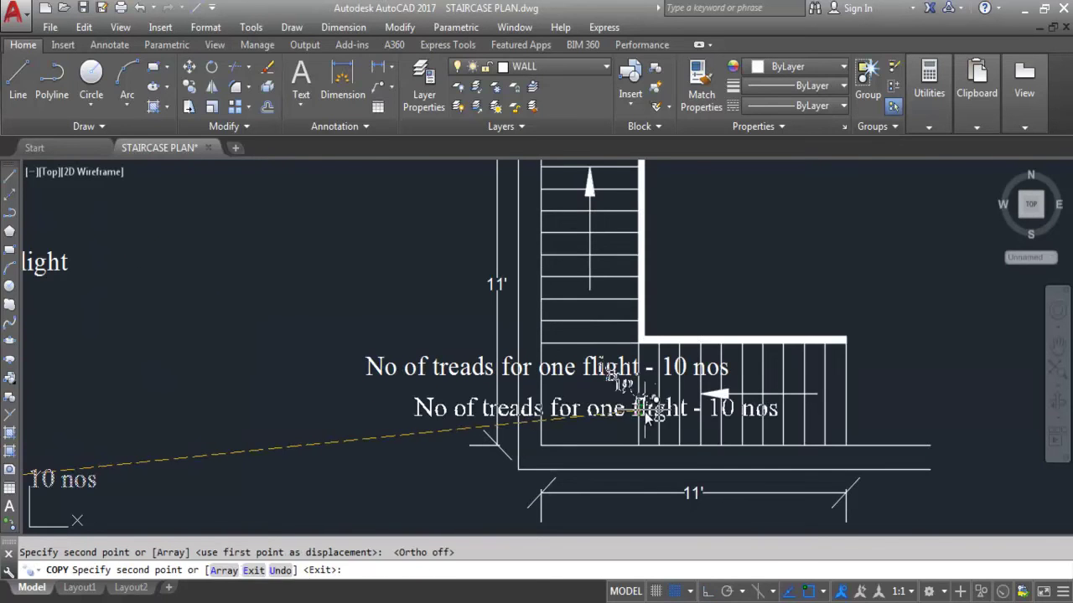
pyautogui.press('Escape')
# Step: Change the text of the copied note to 3'-6"
pyautogui.doubleClick(618, 372)
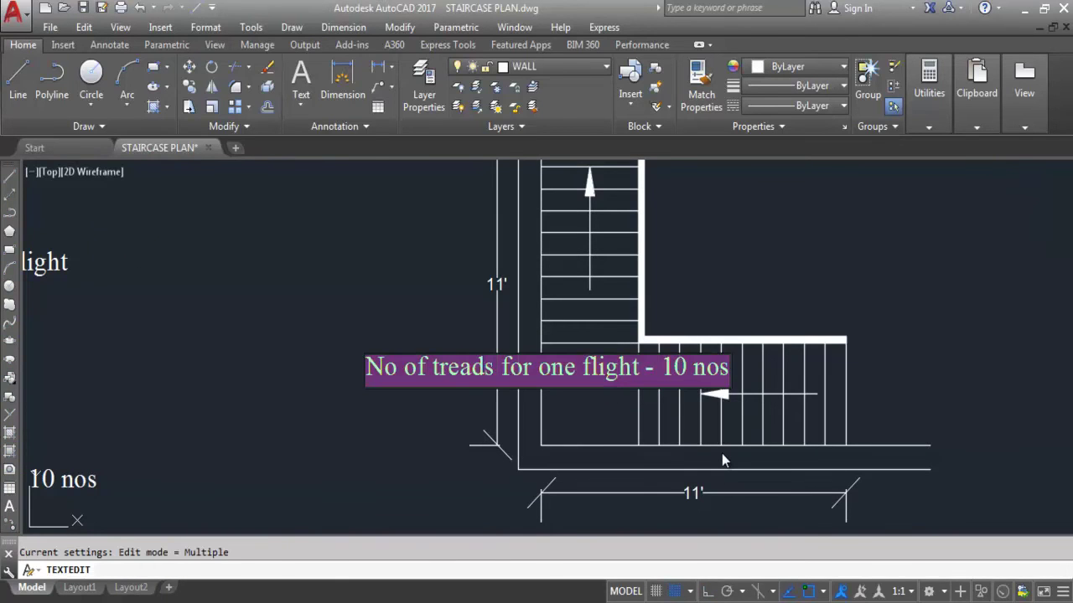
pyautogui.write('3\'-6"')
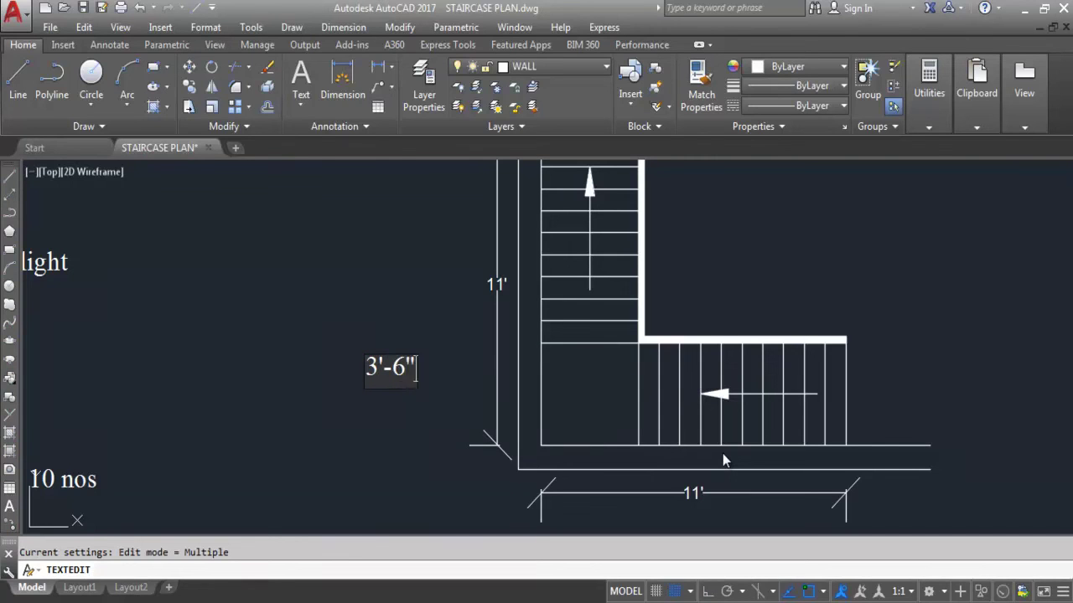
pyautogui.click(403, 299)
pyautogui.press('Escape')
# Step: Move the 3'-6" label into the middle of the landing square
pyautogui.click(400, 363)
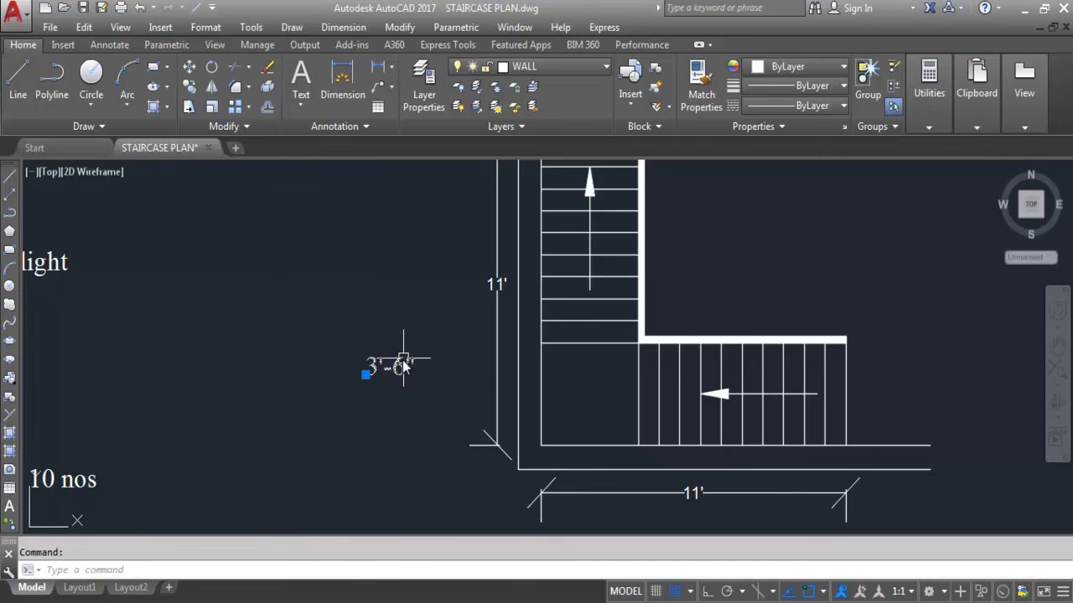
pyautogui.write('m')
pyautogui.press('Return')
pyautogui.click(385, 367)
pyautogui.scroll(4, 581, 389)
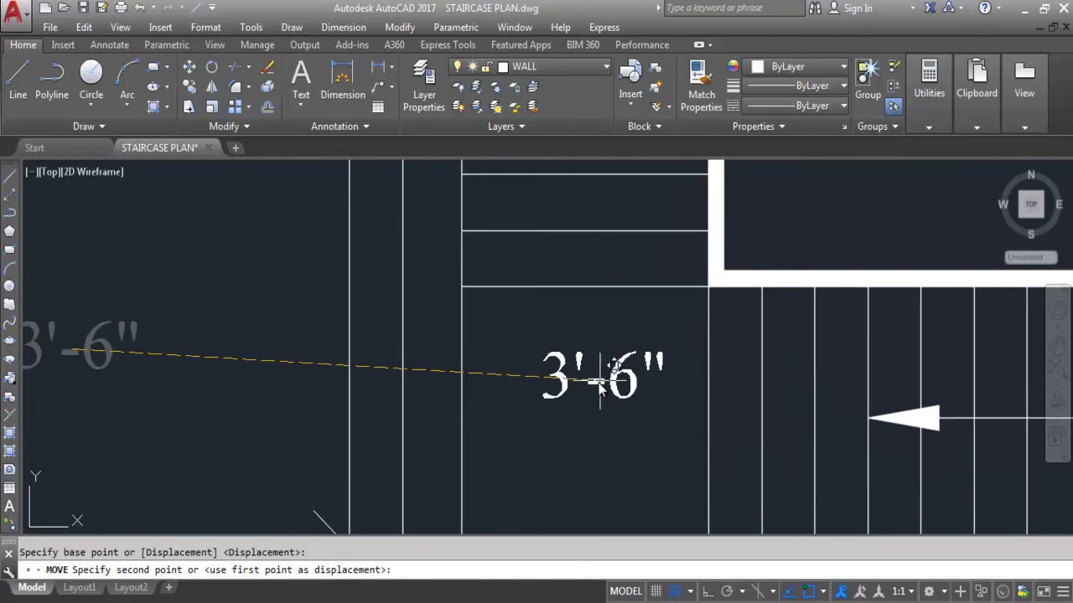
pyautogui.click(589, 388)
pyautogui.scroll(-3, 590, 389)
# Step: Copy the 3'-6" label straight down within the landing, keeping it aligned with Ortho on
pyautogui.click(572, 364)
pyautogui.click(579, 359)
pyautogui.write('c')
pyautogui.press('Return')
pyautogui.scroll(5, 579, 359)
pyautogui.click(575, 352)
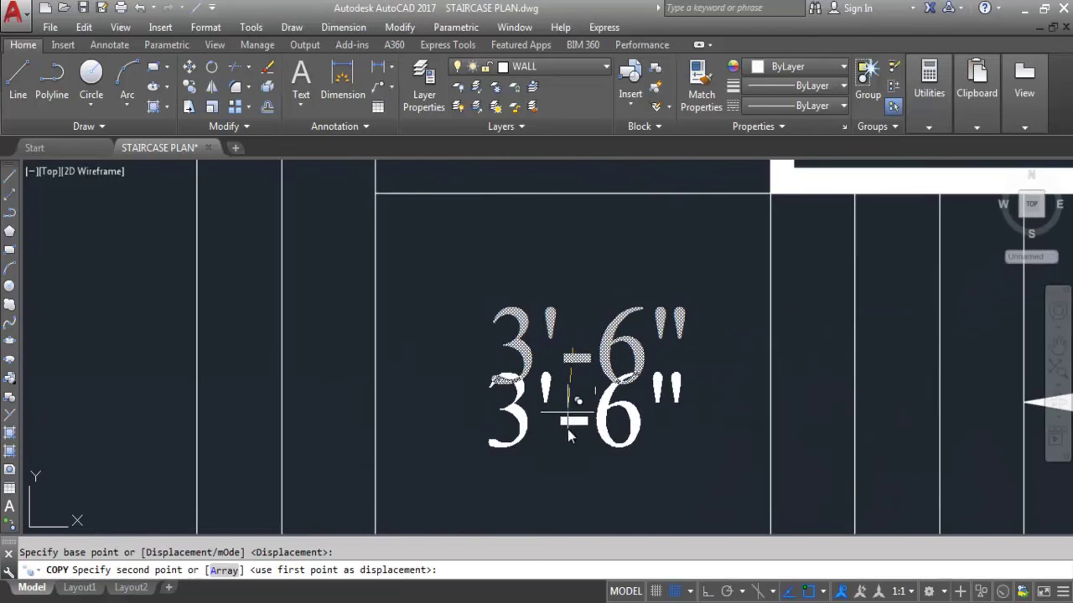
pyautogui.click(554, 460)
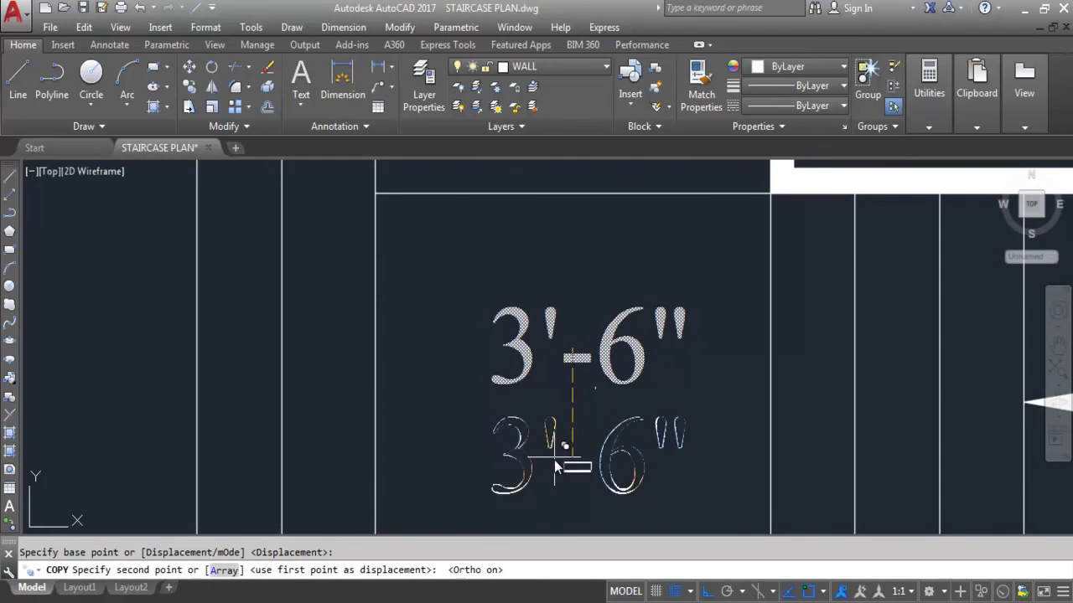
pyautogui.press('Escape')
# Step: Replace the text of the lower copied 3'-6" label on the landing with "Landing"
pyautogui.scroll(-2, 554, 460)
pyautogui.click(603, 410)
pyautogui.doubleClick(650, 421)
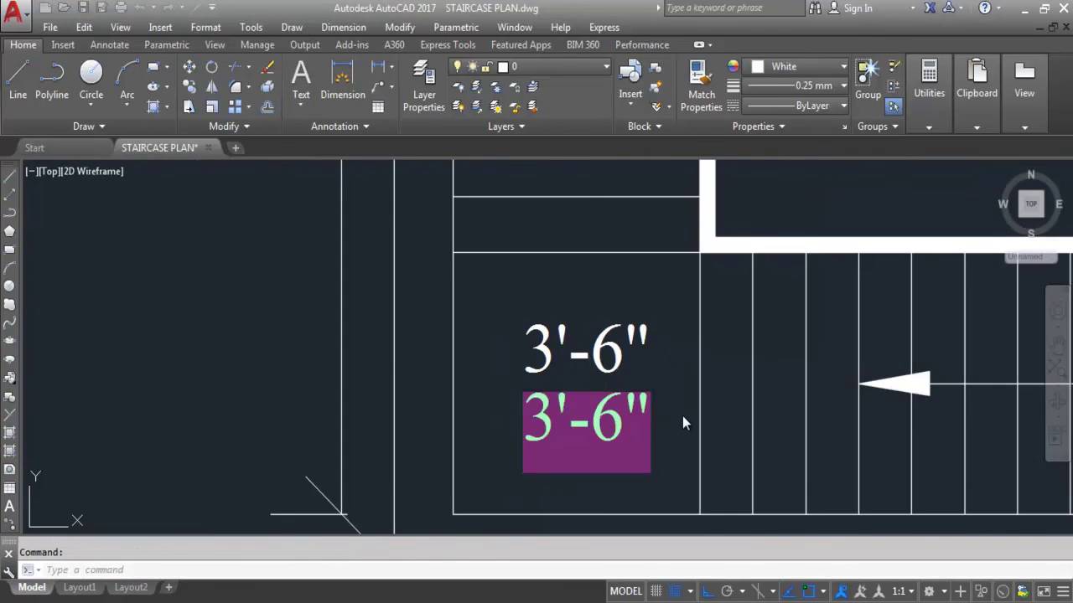
pyautogui.write('L')
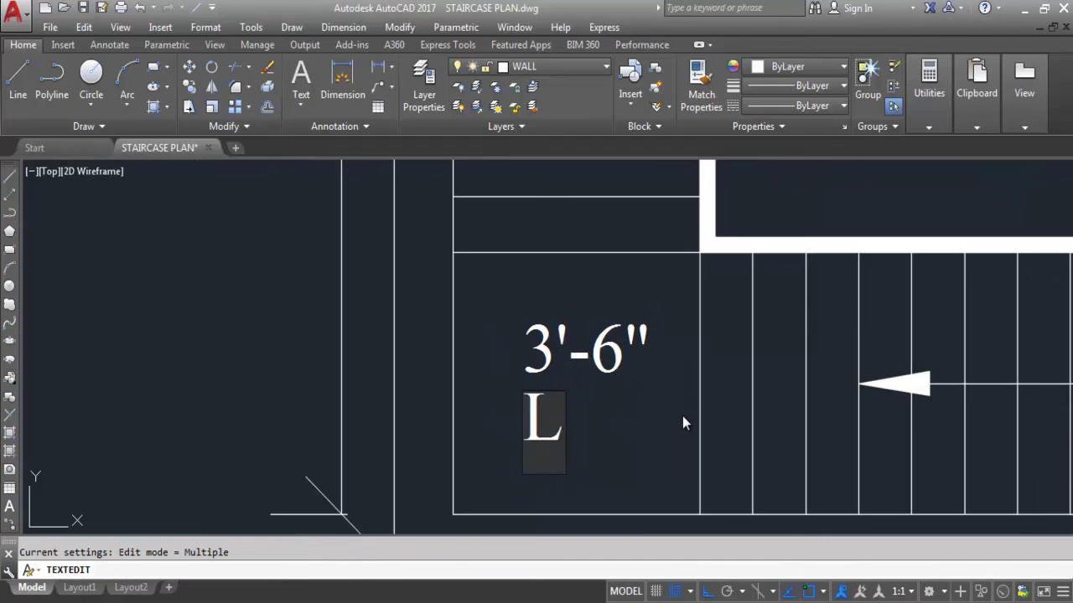
pyautogui.press('capslock')
pyautogui.write('andi')
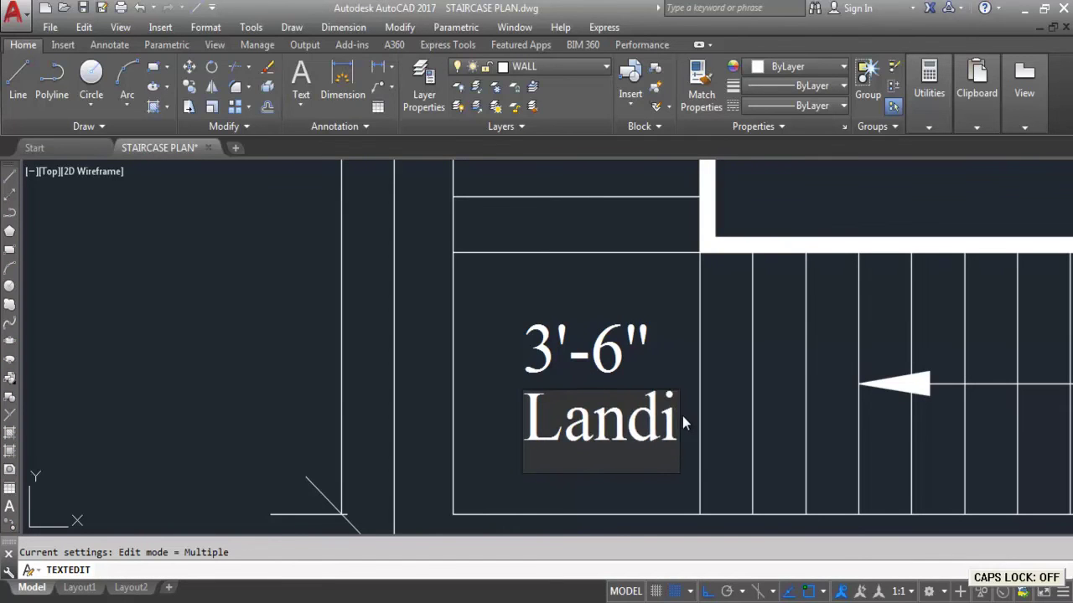
pyautogui.write('ng')
pyautogui.click(802, 335)
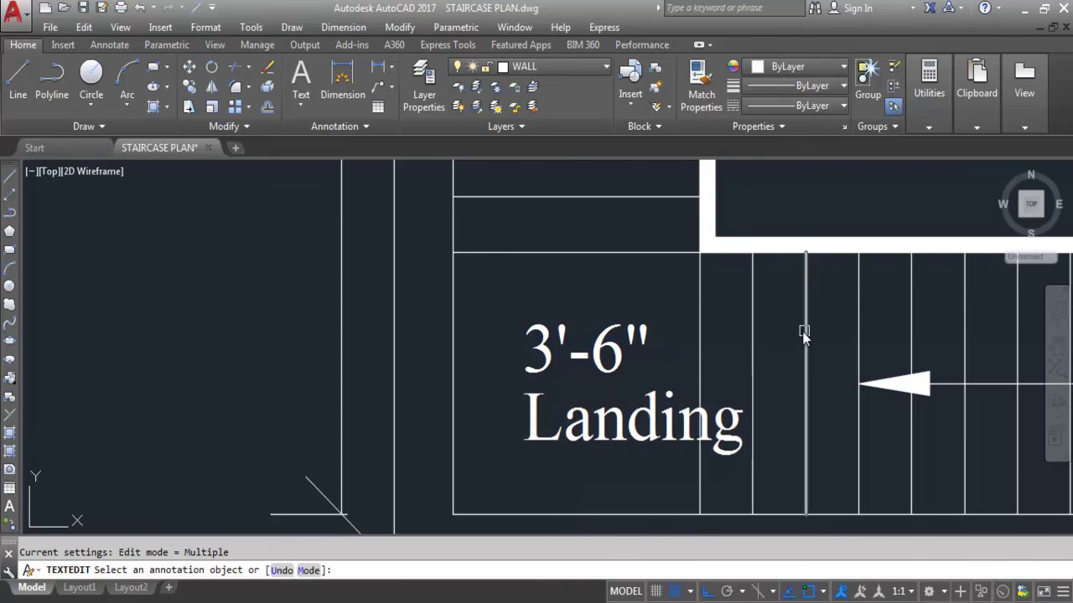
pyautogui.press('Escape')
# Step: Move the "Landing" label horizontally so it sits centred beneath the 3'-6" label
pyautogui.click(576, 429)
pyautogui.write('m')
pyautogui.press('Return')
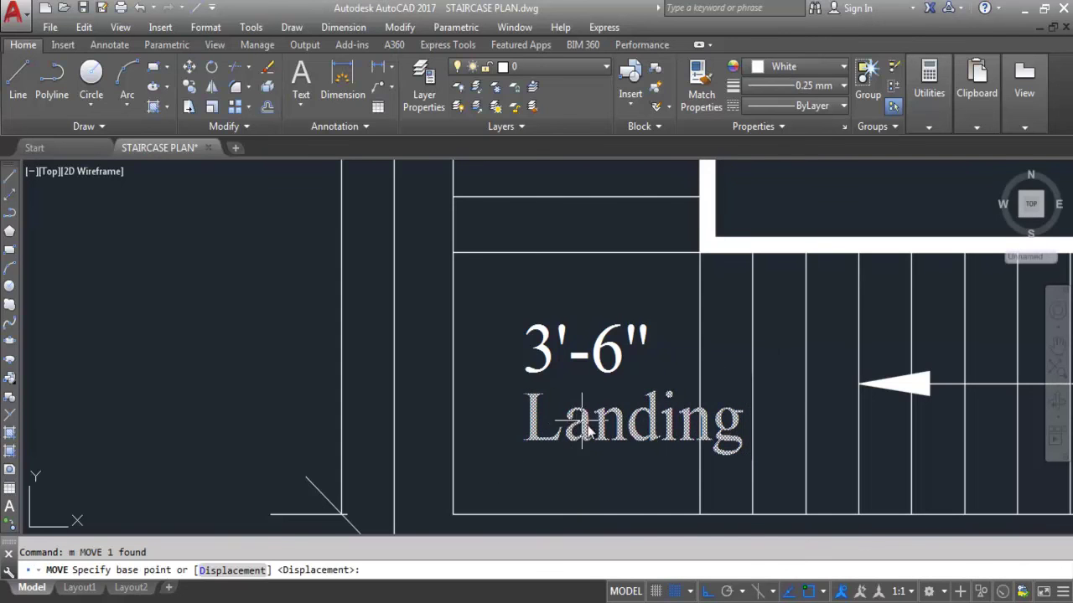
pyautogui.scroll(2, 595, 428)
pyautogui.click(607, 424)
pyautogui.click(537, 442)
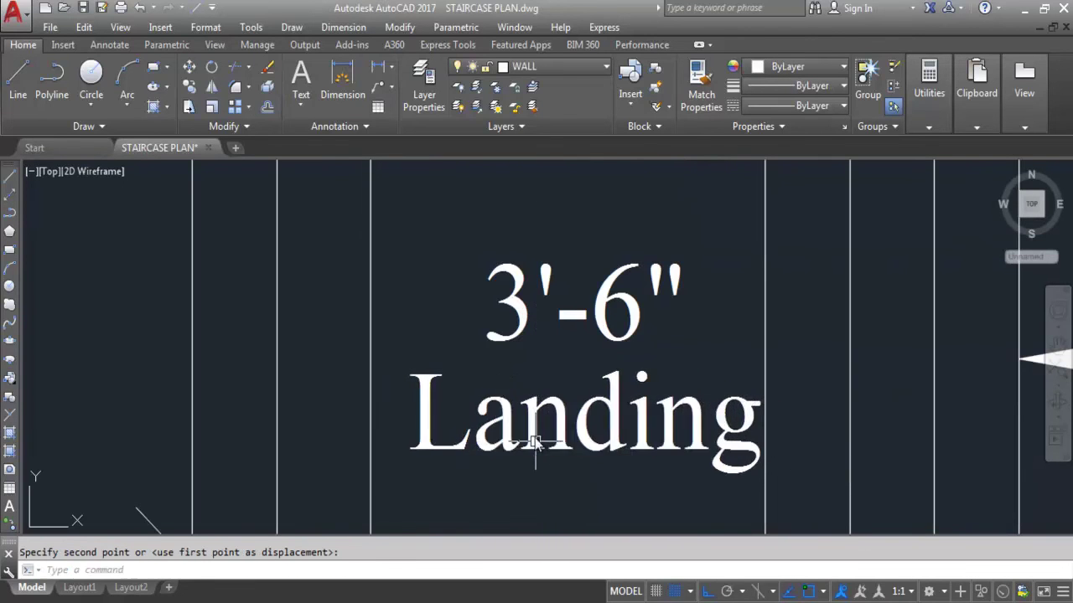
# Step: Move the 3'-6" and "Landing" labels together straight up within the landing square
pyautogui.scroll(-4, 564, 417)
pyautogui.click(578, 420)
pyautogui.click(542, 302)
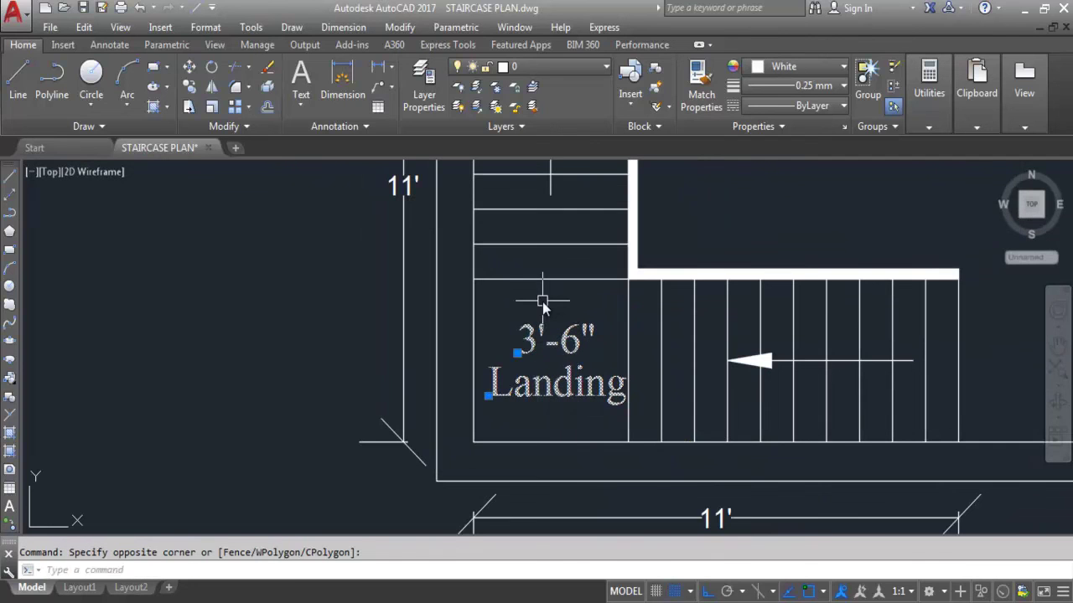
pyautogui.write('m')
pyautogui.press('Return')
pyautogui.scroll(2, 641, 375)
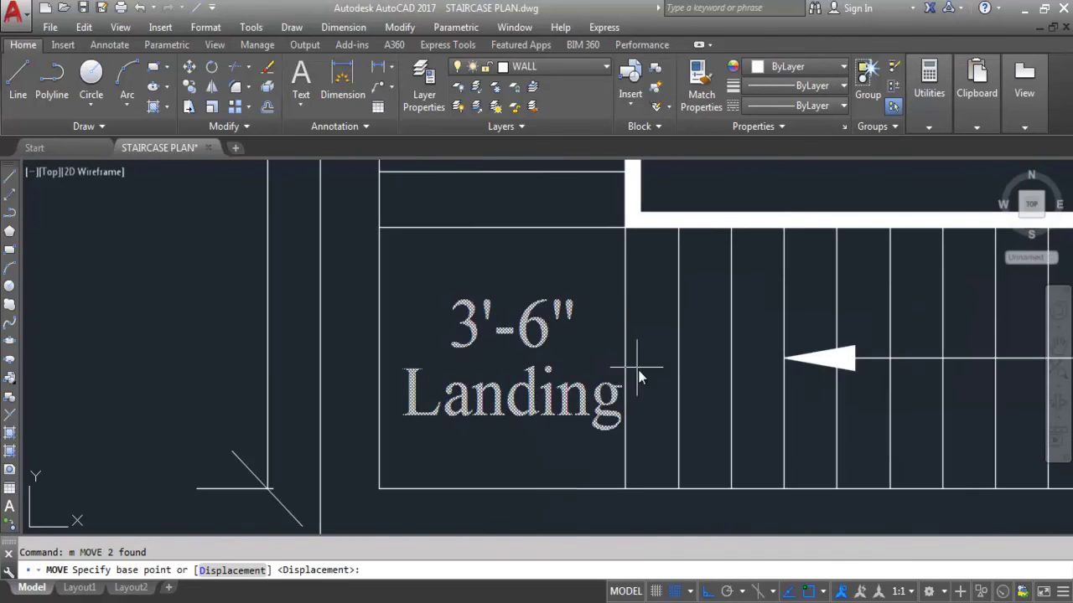
pyautogui.click(653, 380)
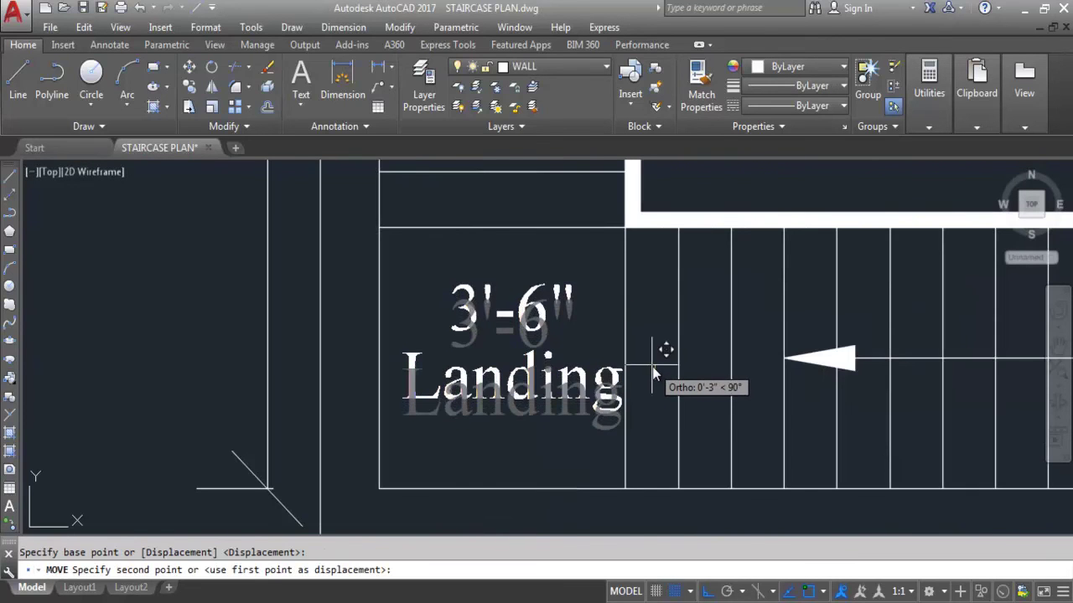
pyautogui.click(662, 353)
# Step: Shift both landing labels slightly to the left to centre them between the landing's side lines
pyautogui.click(562, 431)
pyautogui.click(482, 289)
pyautogui.write('m')
pyautogui.press('Return')
pyautogui.click(495, 348)
pyautogui.click(489, 348)
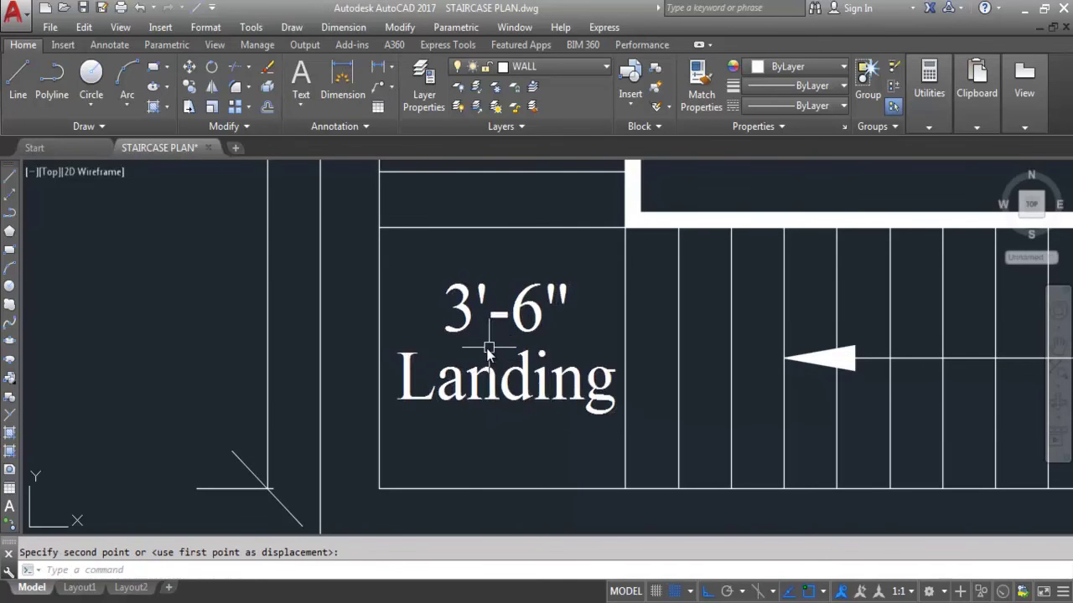
# Step: Measure the horizontal flight's tread run from the landing edge to its outer end with a linear dimension
pyautogui.scroll(-3, 494, 377)
pyautogui.scroll(-2, 490, 385)
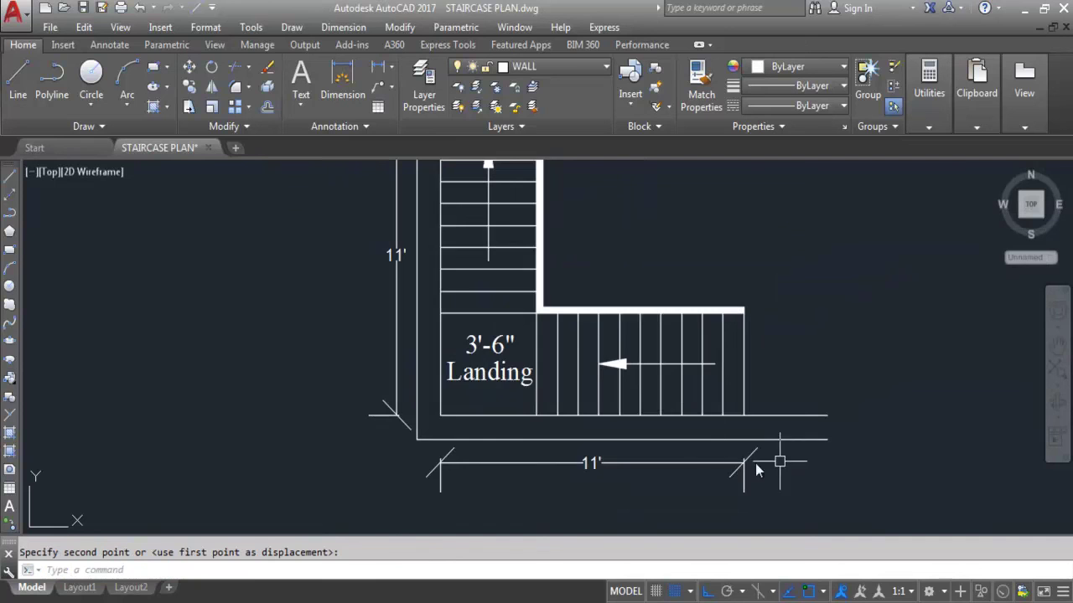
pyautogui.scroll(-2, 402, 402)
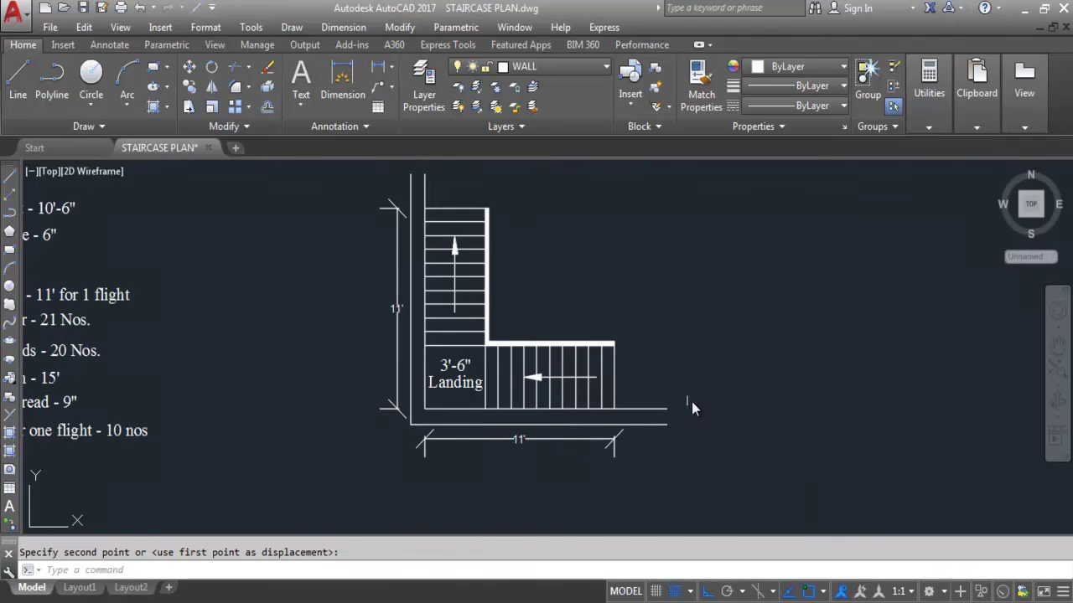
pyautogui.scroll(2, 488, 397)
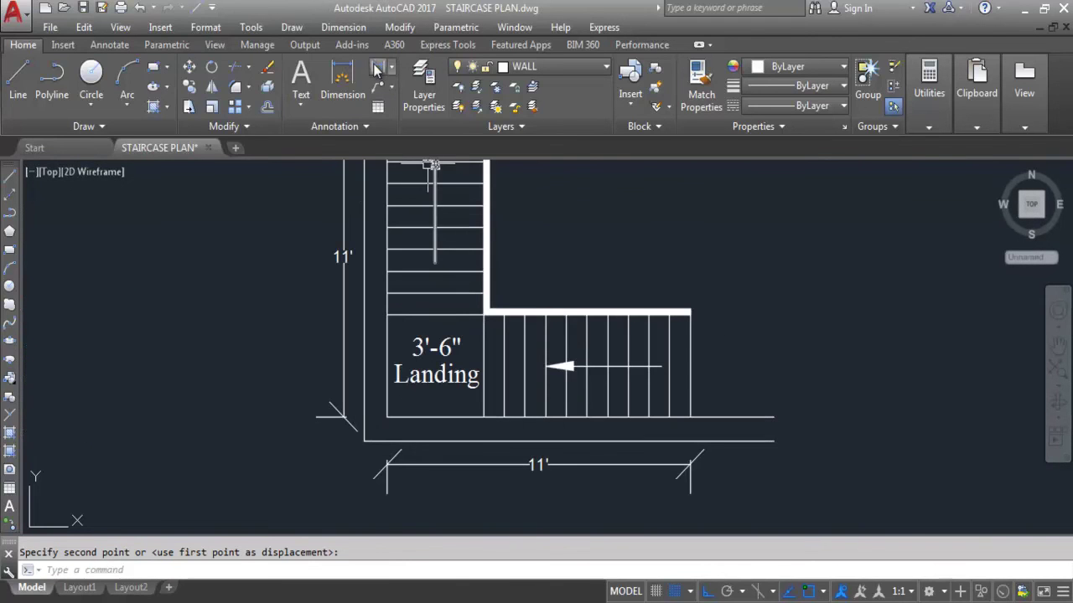
pyautogui.click(376, 71)
pyautogui.click(483, 417)
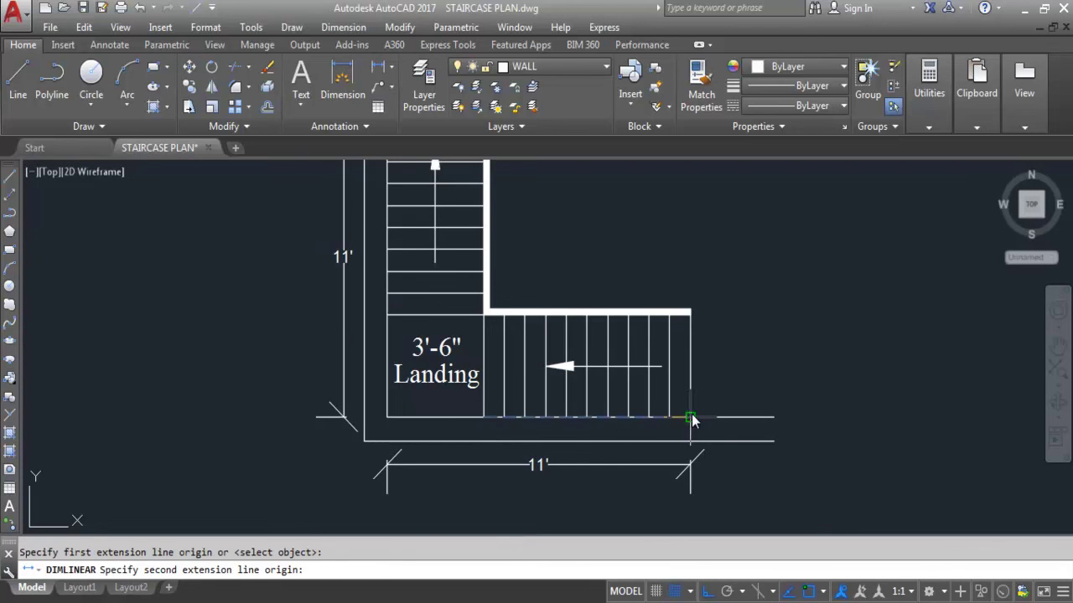
pyautogui.click(692, 417)
pyautogui.scroll(2, 687, 440)
pyautogui.scroll(2, 673, 438)
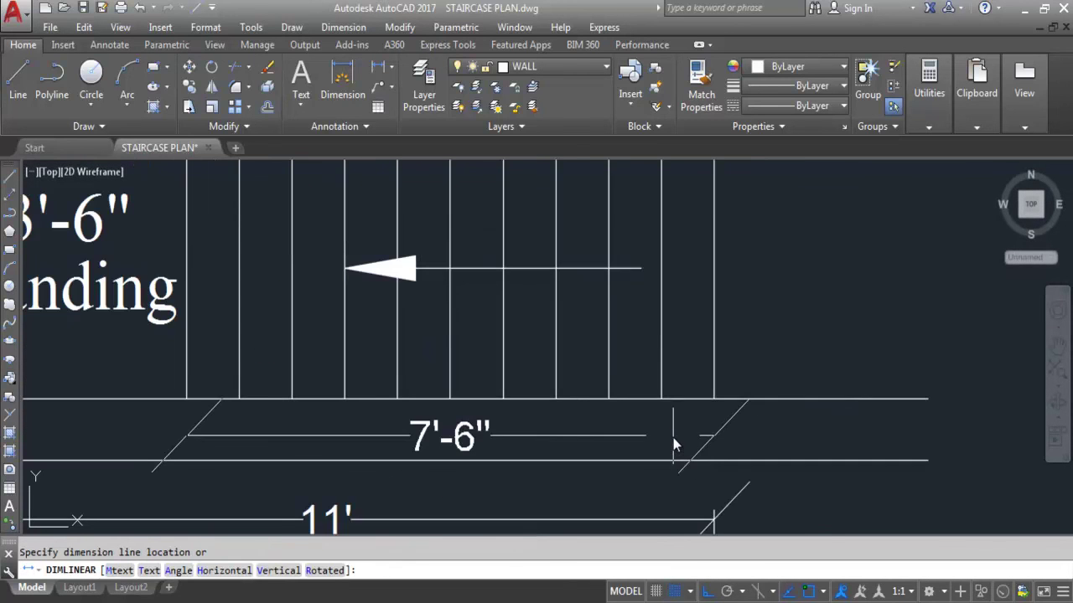
pyautogui.click(673, 438)
pyautogui.scroll(-4, 662, 448)
pyautogui.scroll(-2, 503, 495)
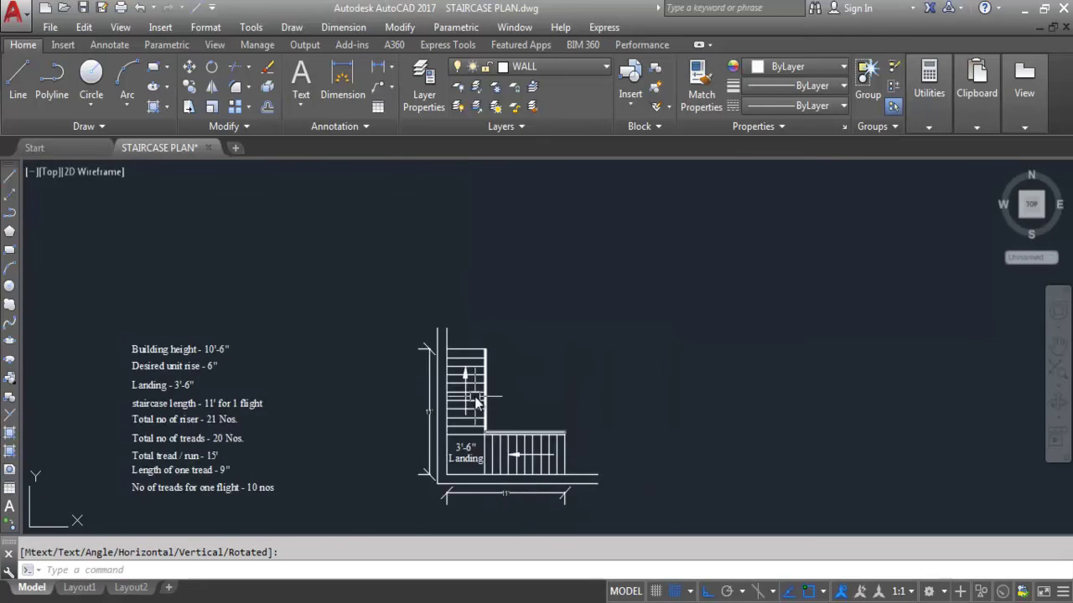
# Step: Measure the vertical flight's tread run from its upper end to the landing with a linear dimension, leaving no dimension placed
pyautogui.scroll(2, 475, 403)
pyautogui.press('Return')
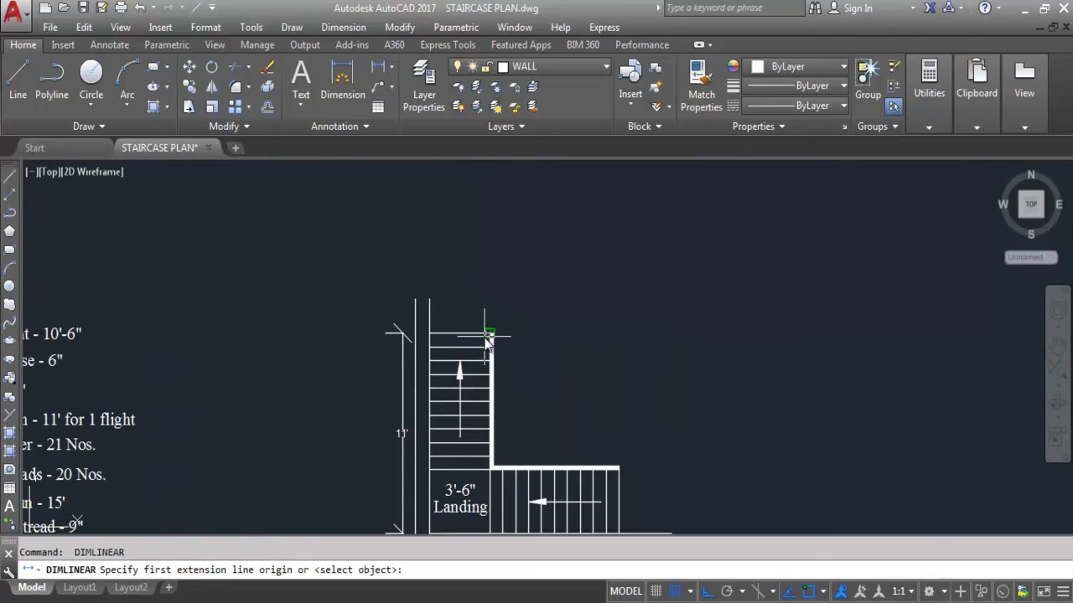
pyautogui.click(492, 336)
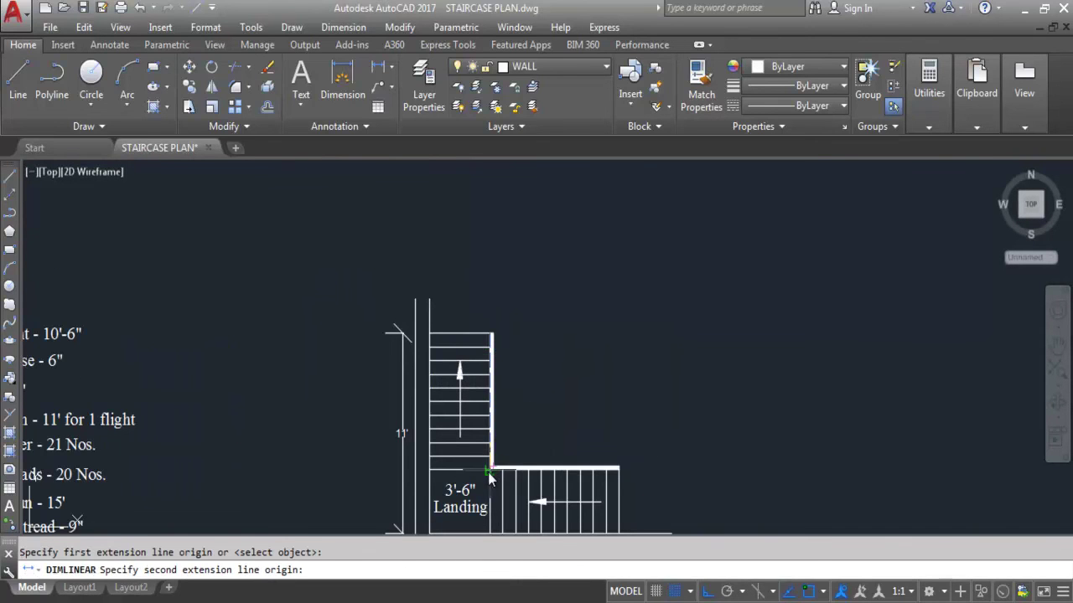
pyautogui.click(490, 473)
pyautogui.scroll(2, 523, 429)
pyautogui.scroll(-2, 494, 394)
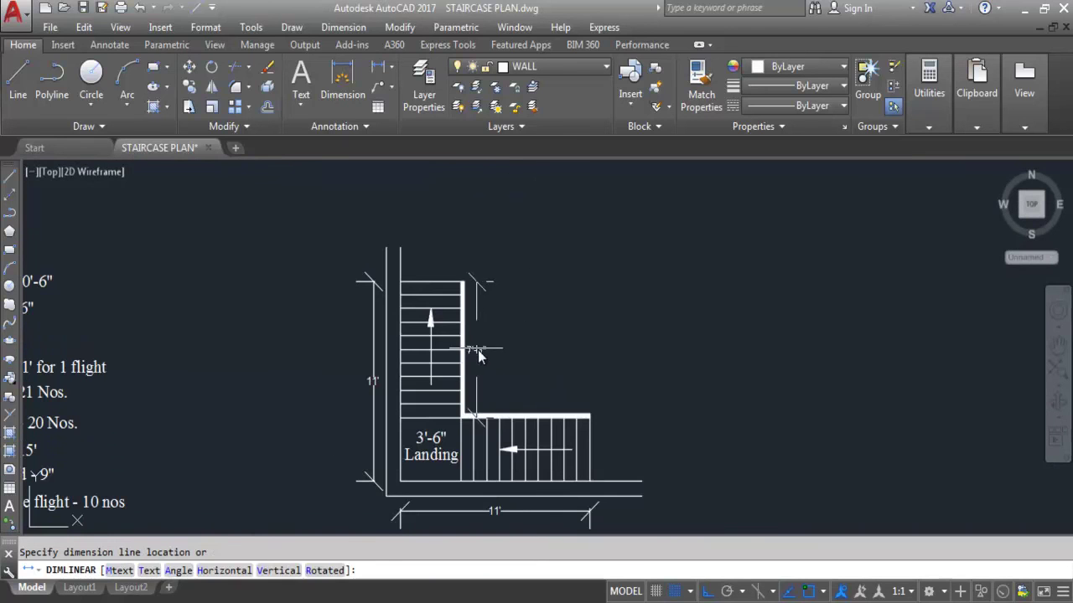
pyautogui.press('Escape')
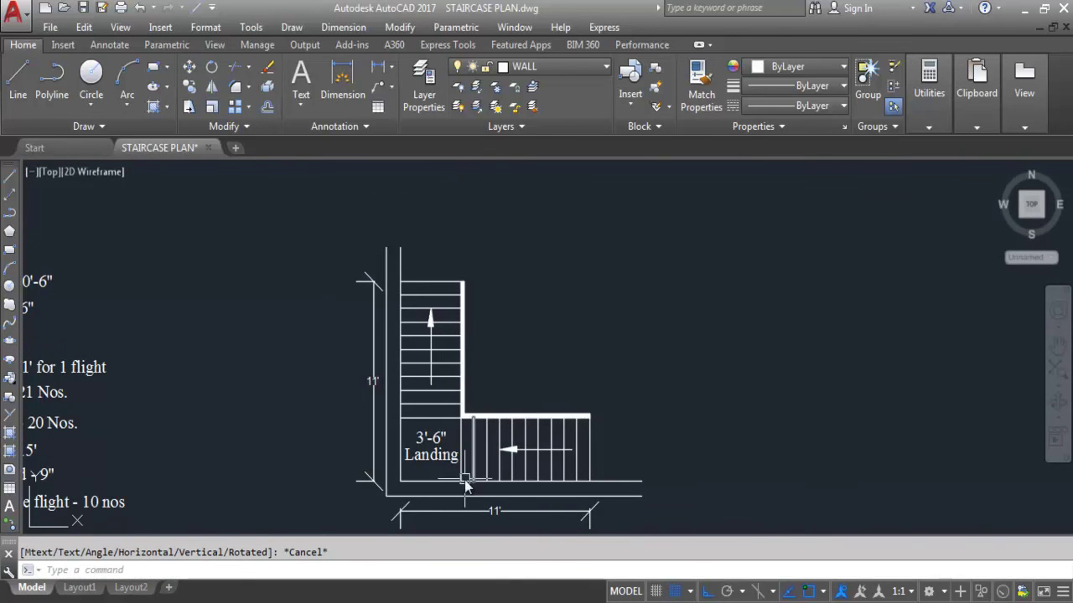
# Step: Measure across the landing's upper edge with a linear dimension, without placing it
pyautogui.press('Return')
pyautogui.scroll(2, 409, 417)
pyautogui.click(404, 417)
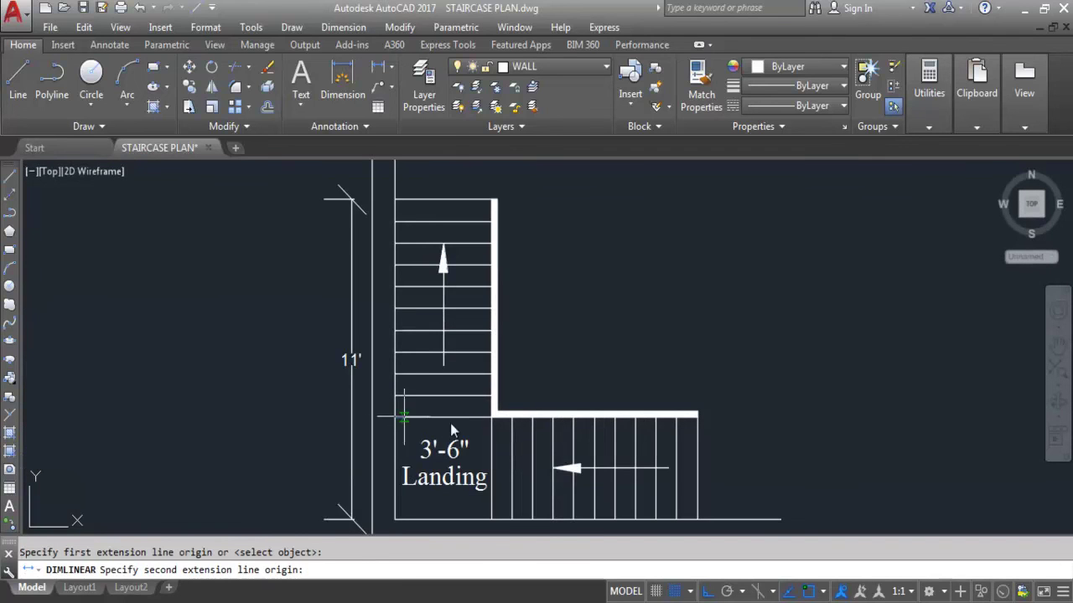
pyautogui.click(492, 423)
pyautogui.scroll(2, 473, 428)
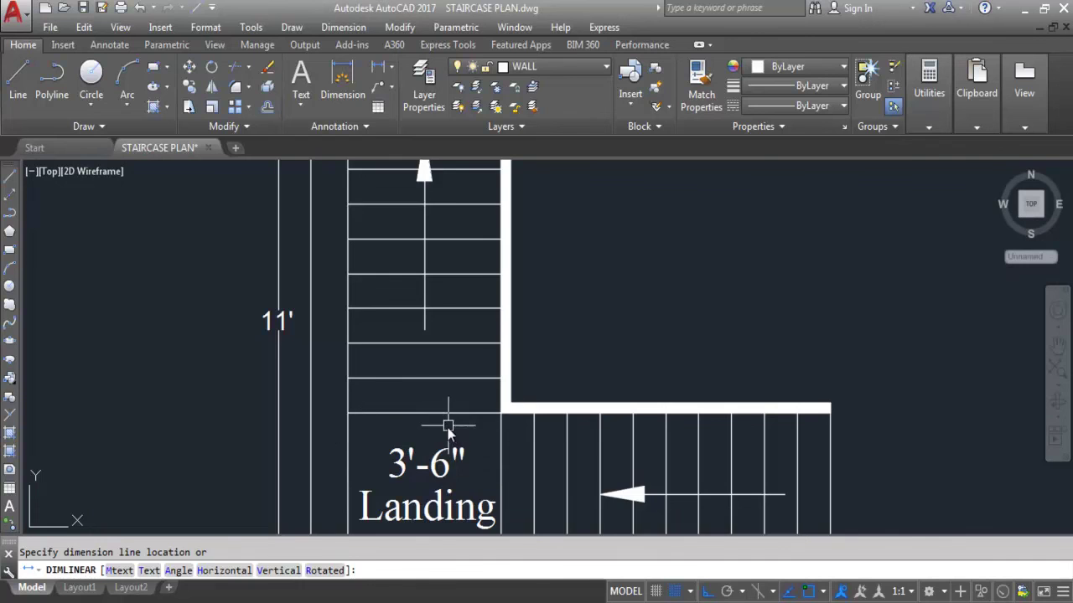
pyautogui.press('Escape')
pyautogui.scroll(-4, 444, 427)
pyautogui.scroll(-2, 490, 436)
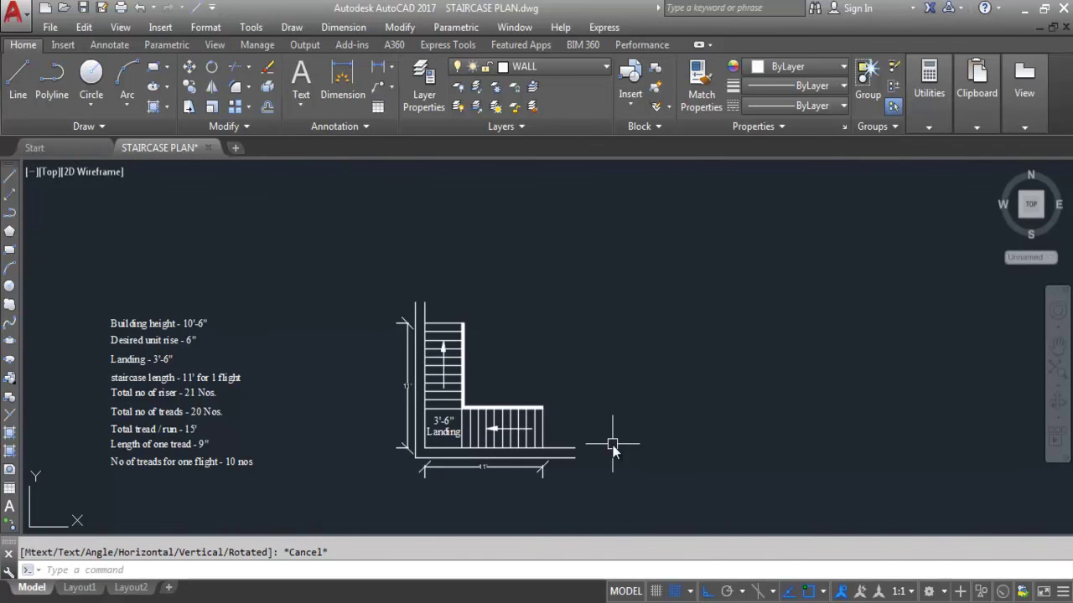
# Step: Measure the thickness of the lower wall at its open end with a linear dimension, without placing it
pyautogui.scroll(2, 563, 440)
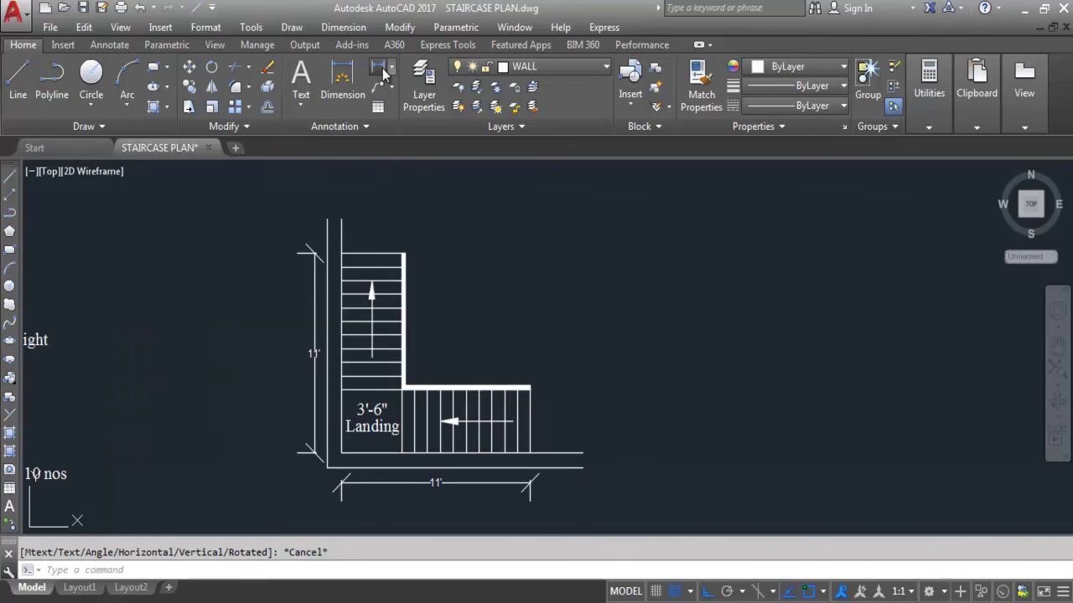
pyautogui.click(378, 67)
pyautogui.click(582, 453)
pyautogui.click(582, 466)
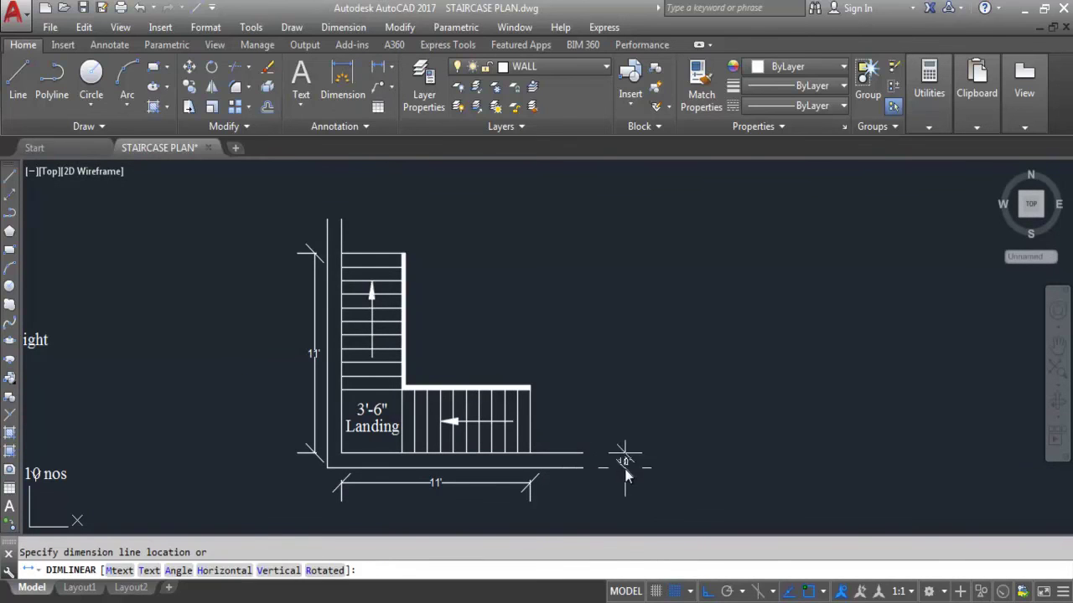
pyautogui.scroll(4, 627, 469)
pyautogui.press('Escape')
pyautogui.scroll(-8, 589, 433)
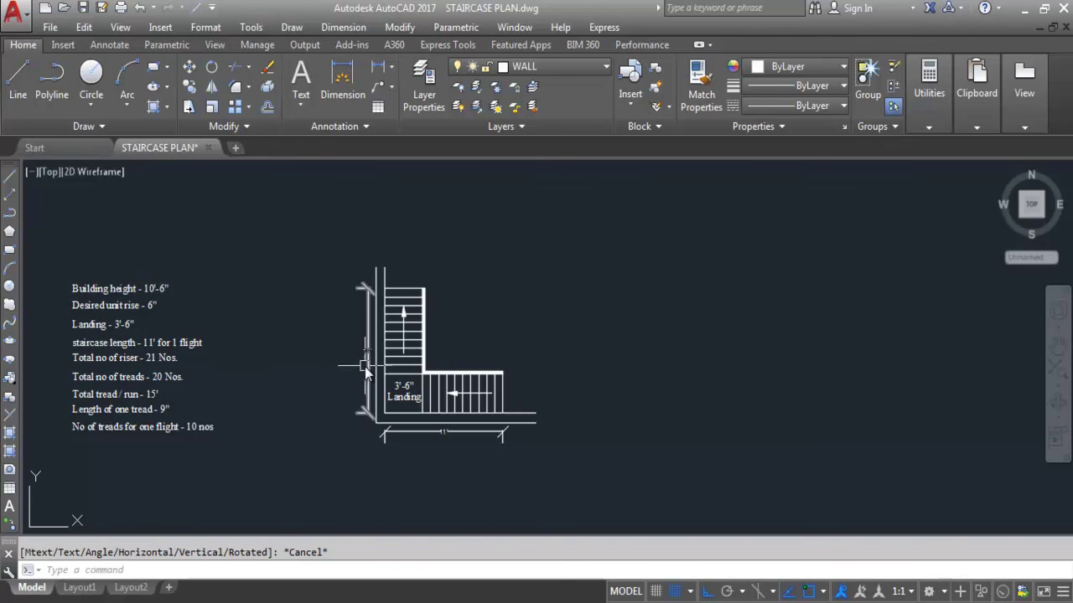
# Step: Measure the width of the horizontal flight at its outer end with a linear dimension, without placing it
pyautogui.scroll(2, 97, 316)
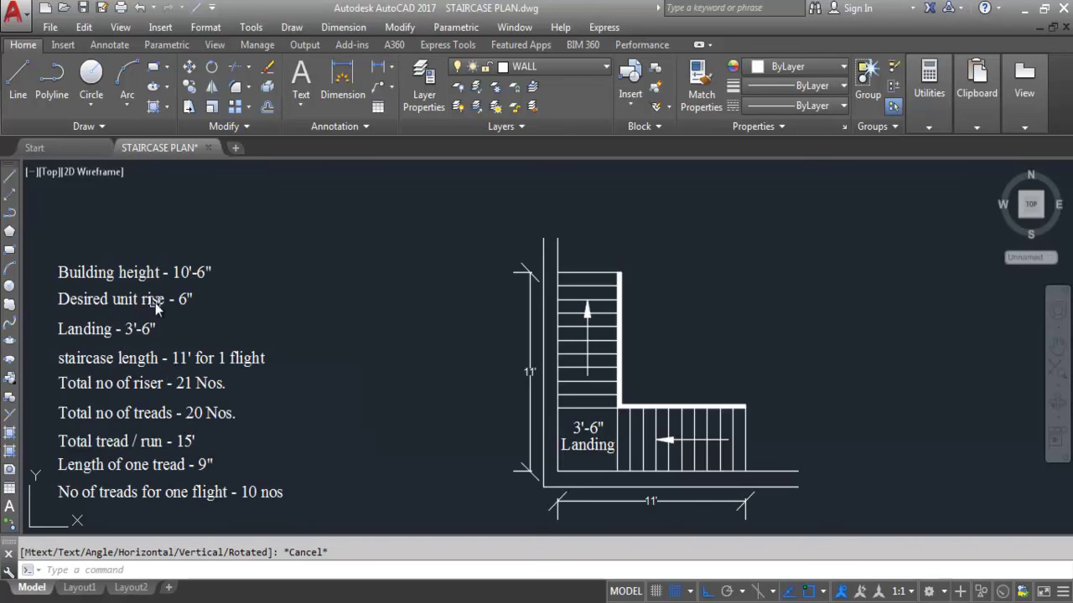
pyautogui.scroll(-2, 155, 302)
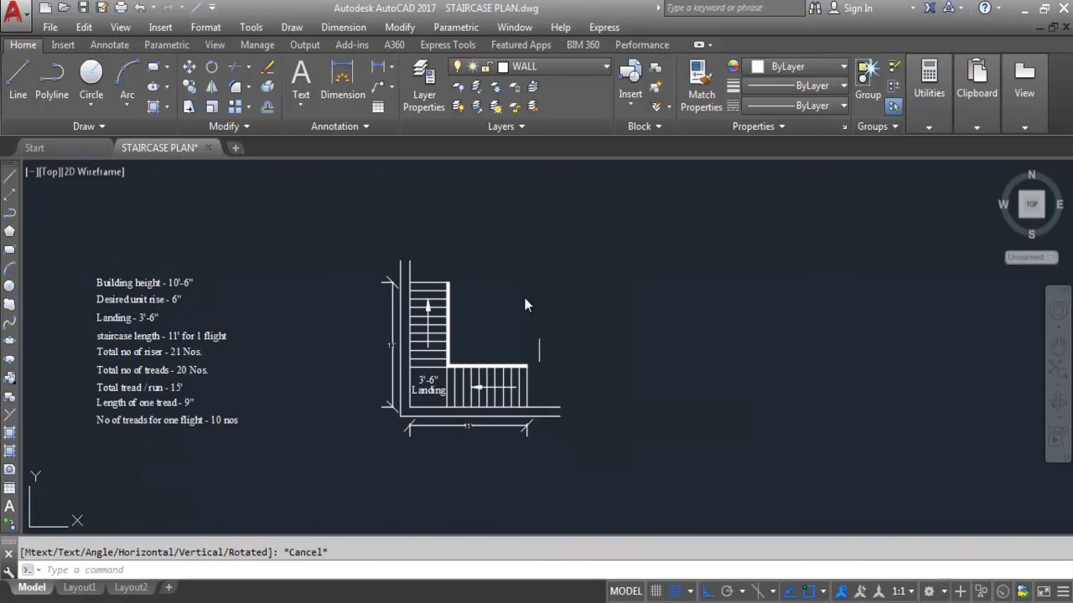
pyautogui.click(378, 67)
pyautogui.scroll(5, 528, 381)
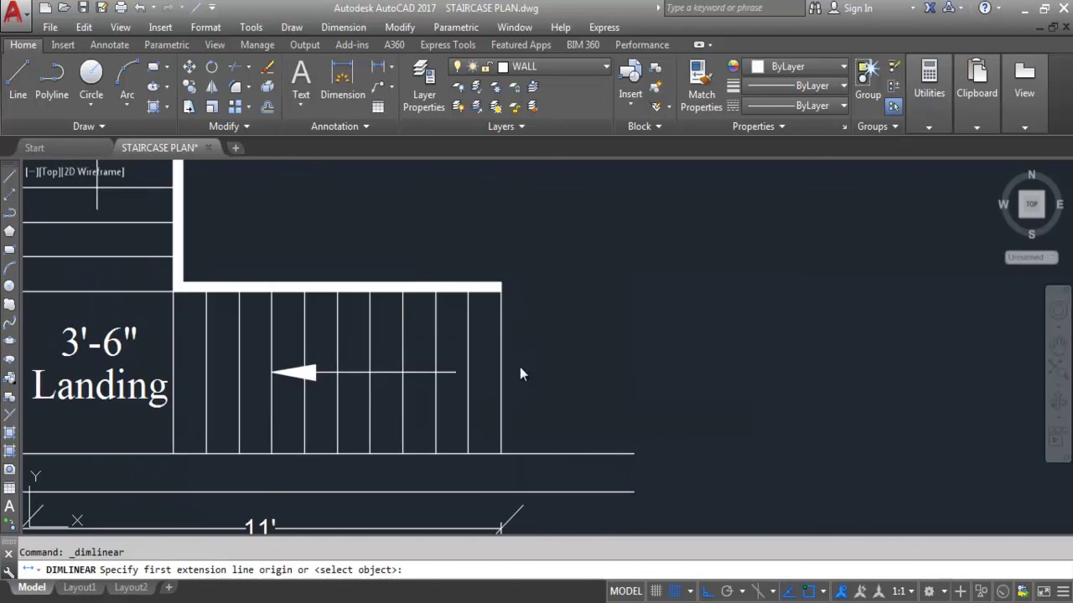
pyautogui.click(500, 290)
pyautogui.click(499, 454)
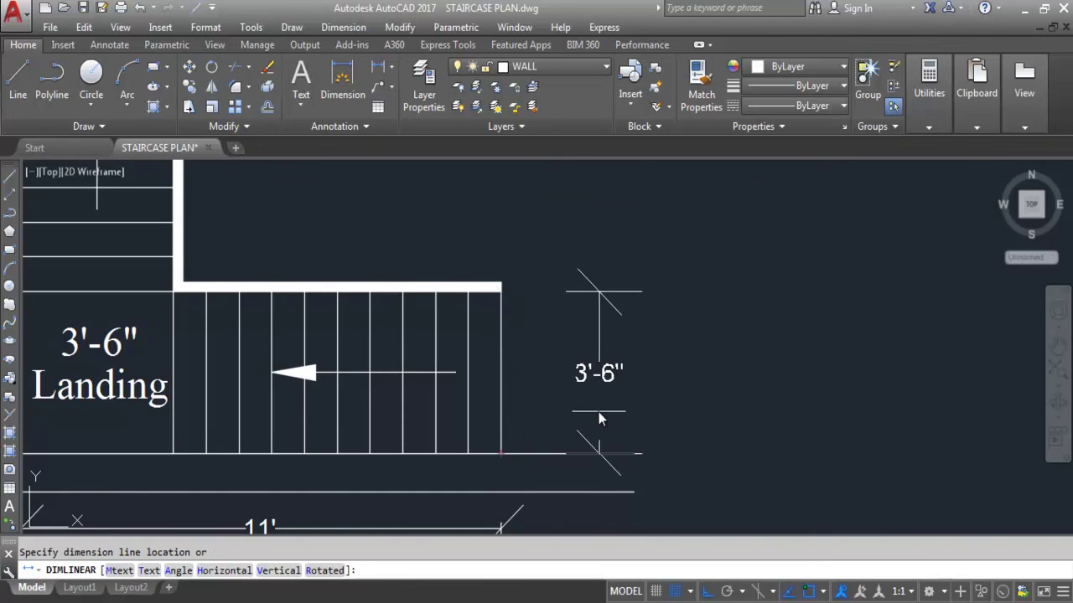
pyautogui.scroll(-2, 703, 403)
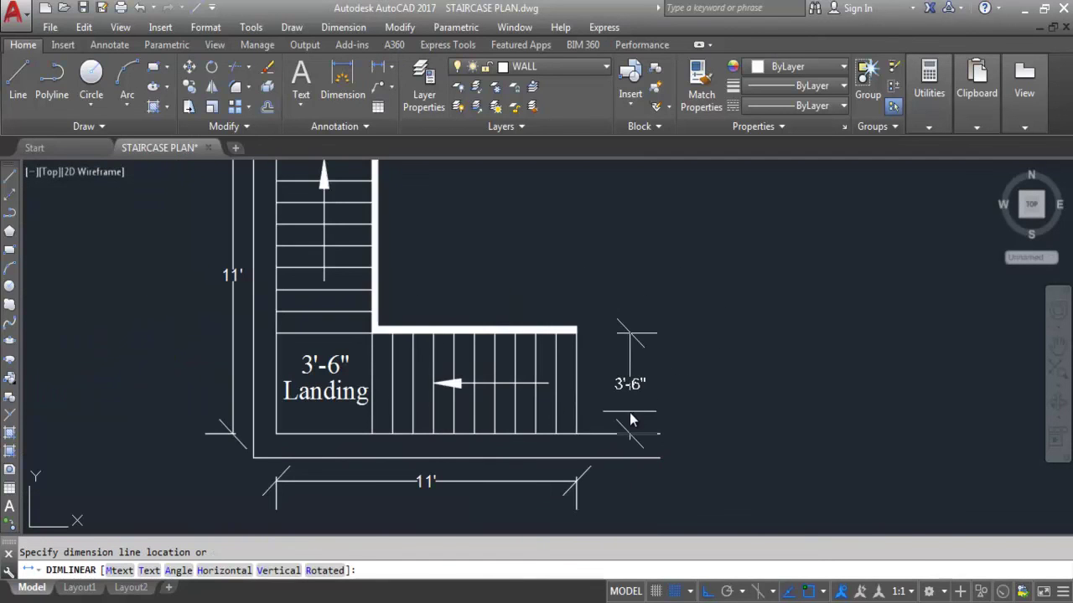
pyautogui.press('Escape')
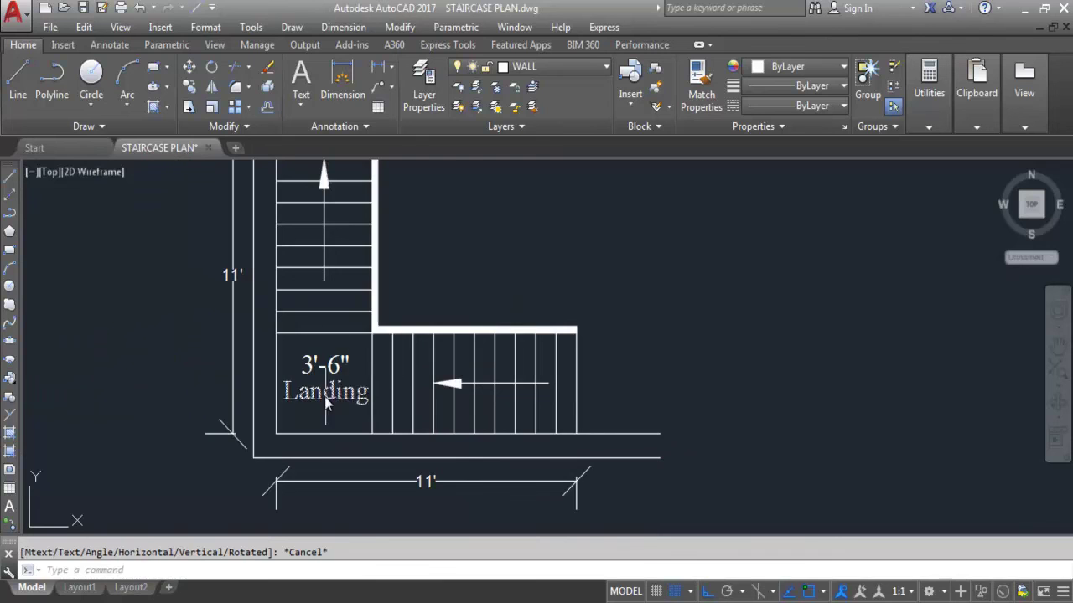
# Step: Copy the "No of treads for one flight - 10 nos" note straight down to form a new line below it
pyautogui.scroll(-2, 560, 423)
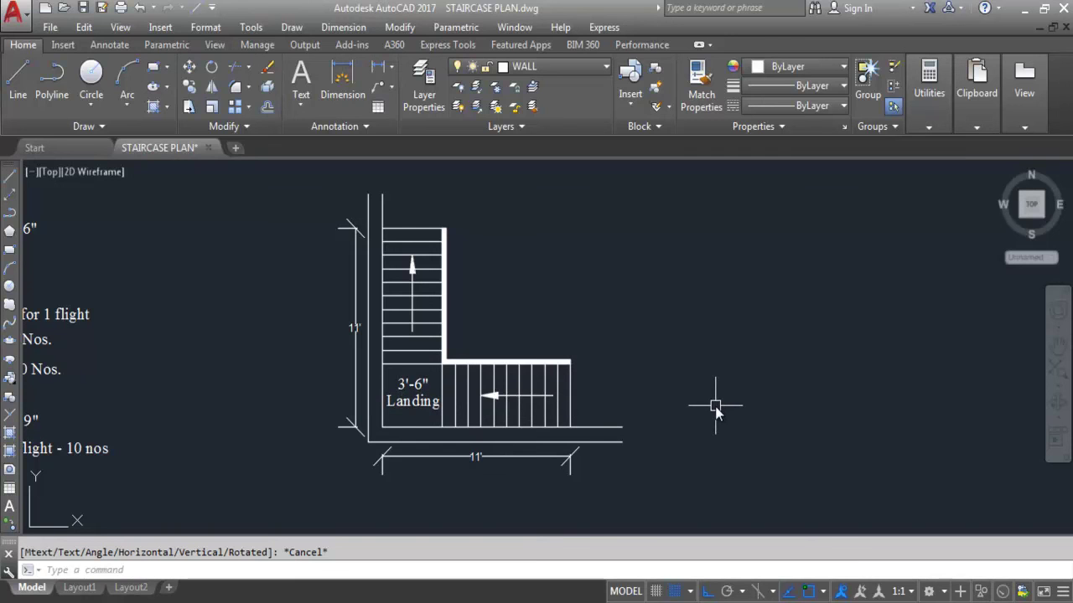
pyautogui.scroll(-2, 719, 407)
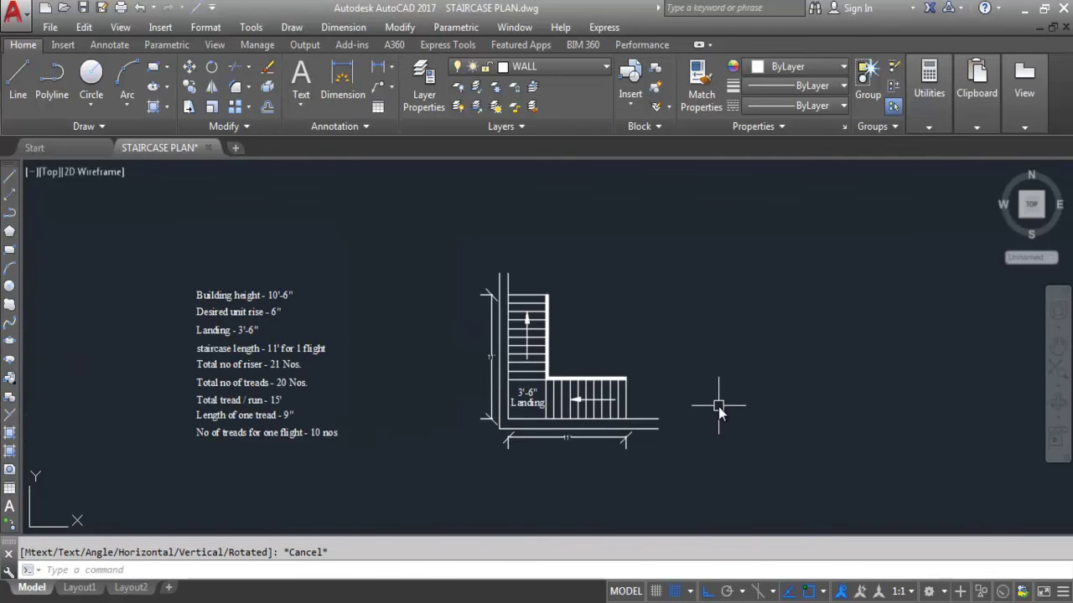
pyautogui.click(250, 434)
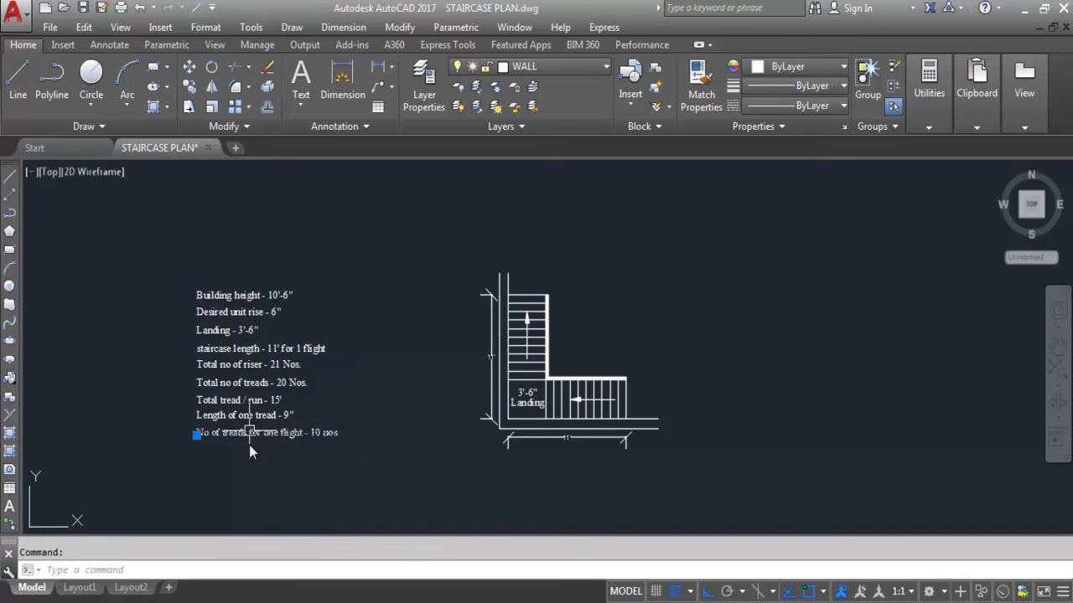
pyautogui.press('Return')
pyautogui.scroll(4, 255, 459)
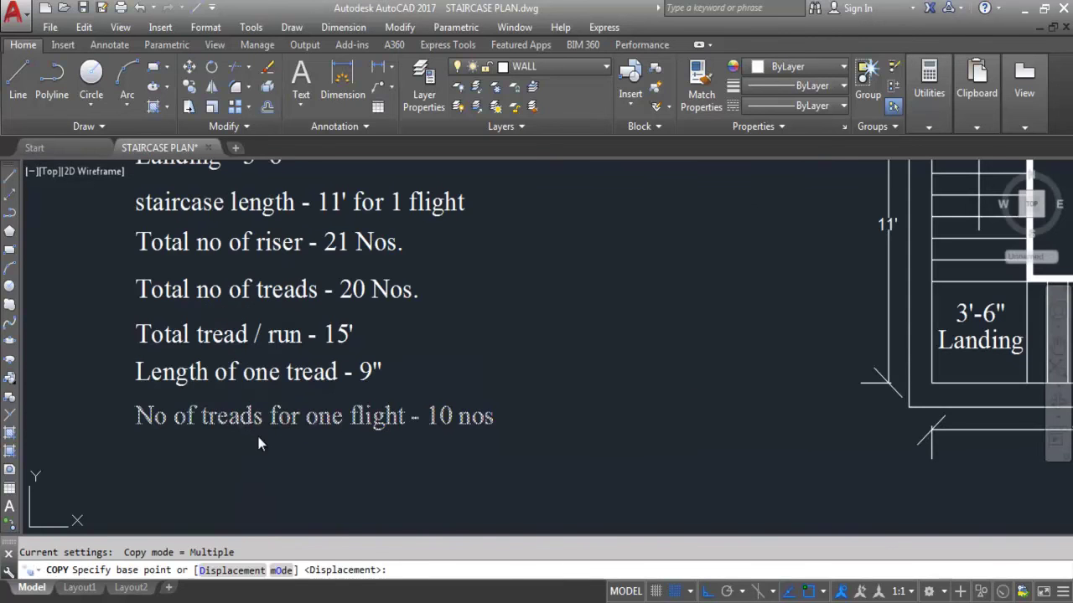
pyautogui.click(257, 432)
pyautogui.click(255, 469)
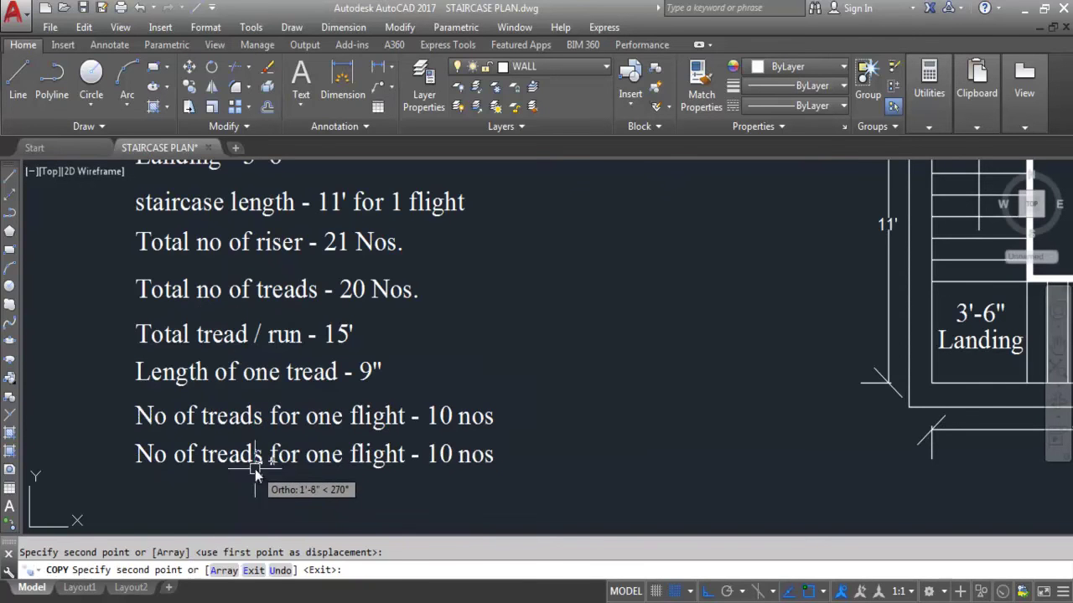
pyautogui.press('Return')
# Step: Change the copied bottom note to read "width of staircase - 3'-6""
pyautogui.write('ed')
pyautogui.press('Return')
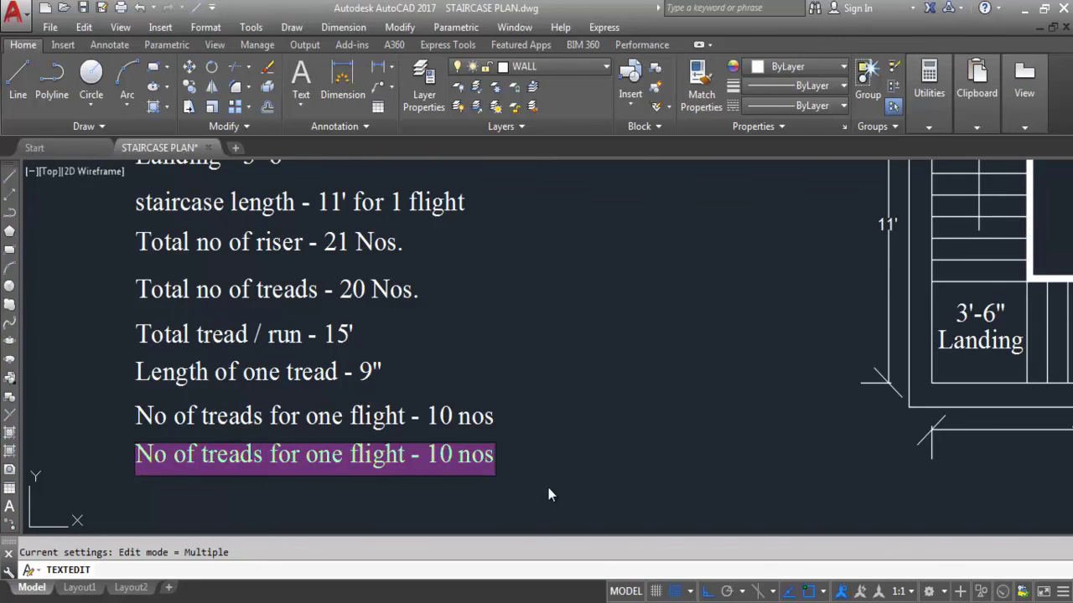
pyautogui.write('W')
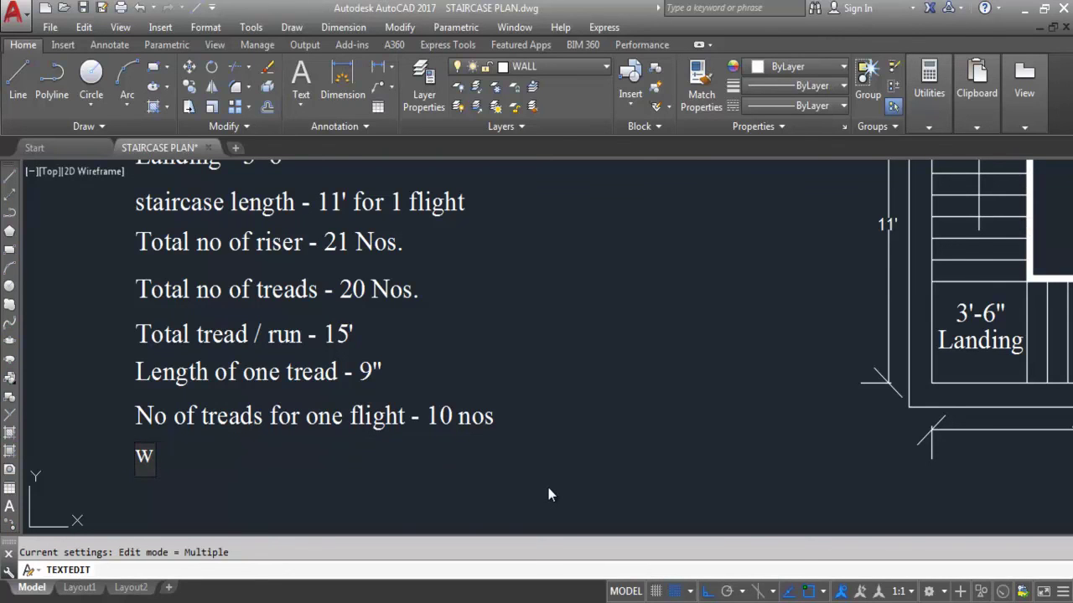
pyautogui.write('id')
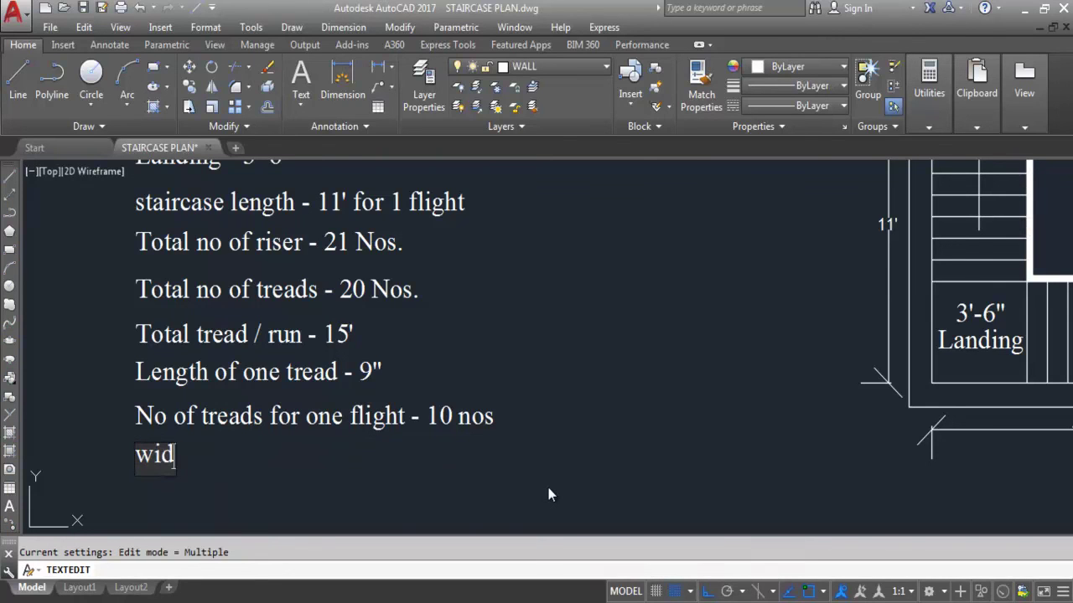
pyautogui.write('th of')
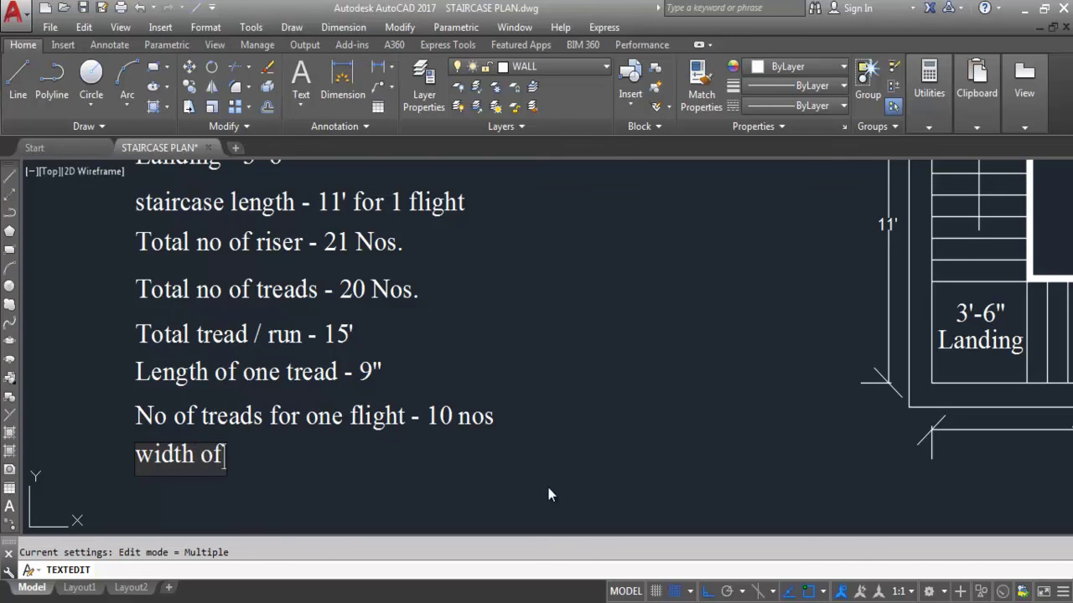
pyautogui.write(' stai')
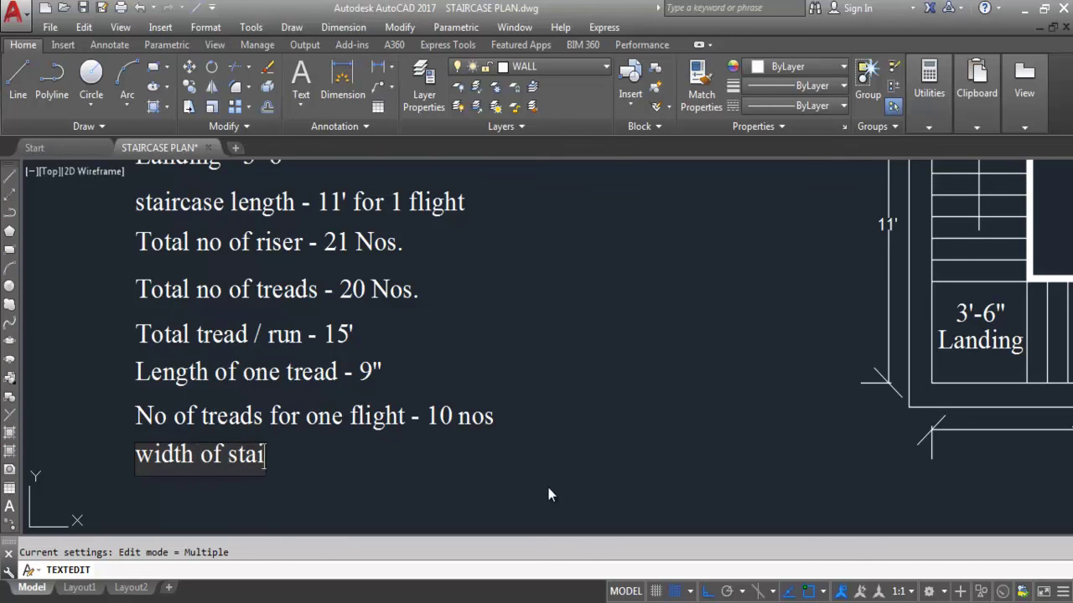
pyautogui.write('rcase')
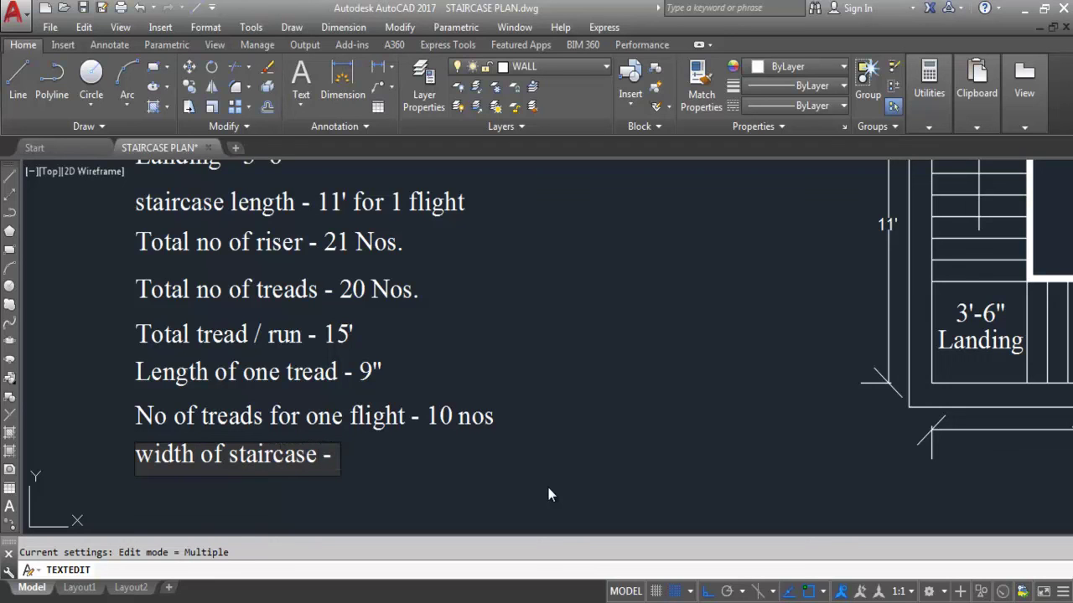
pyautogui.write(' - 3\'-6"')
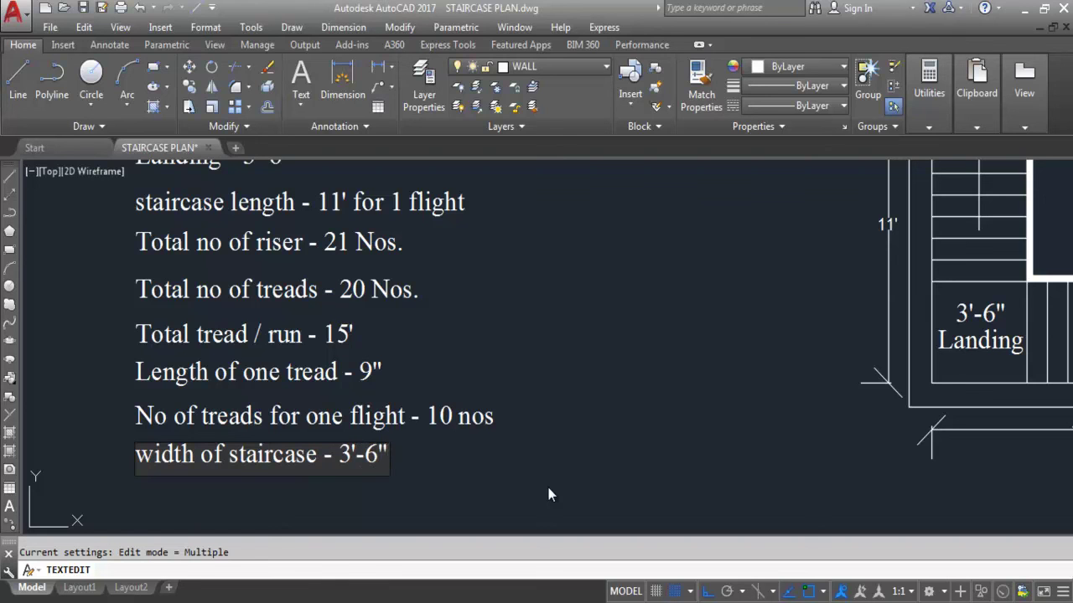
pyautogui.press('Return')
pyautogui.press('Escape')
pyautogui.scroll(-4, 232, 434)
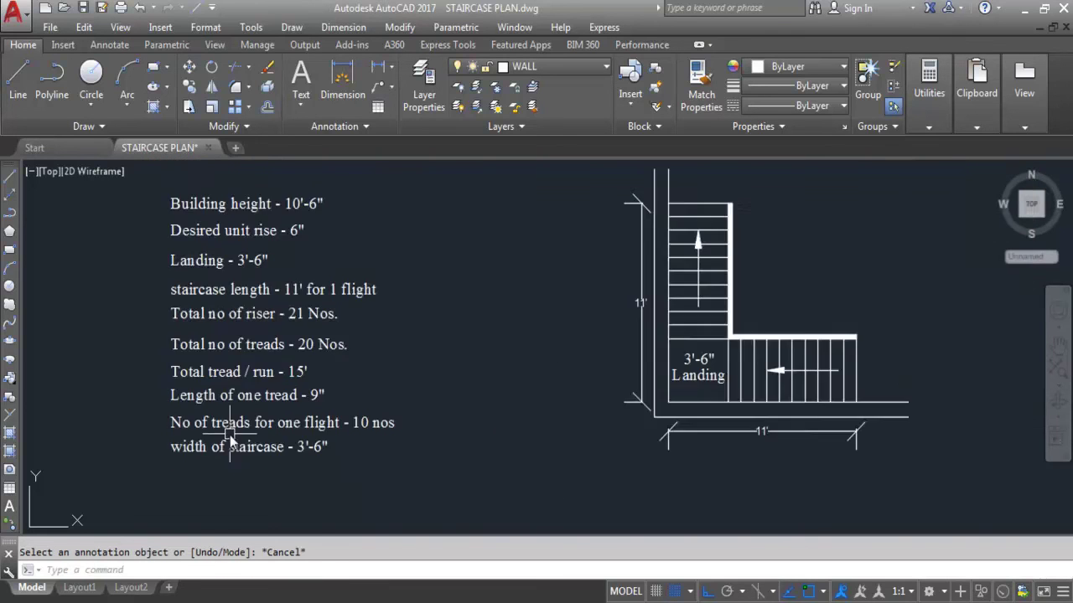
# Step: Measure the landing's width along its upper edge with a linear dimension, without placing it
pyautogui.scroll(2, 563, 418)
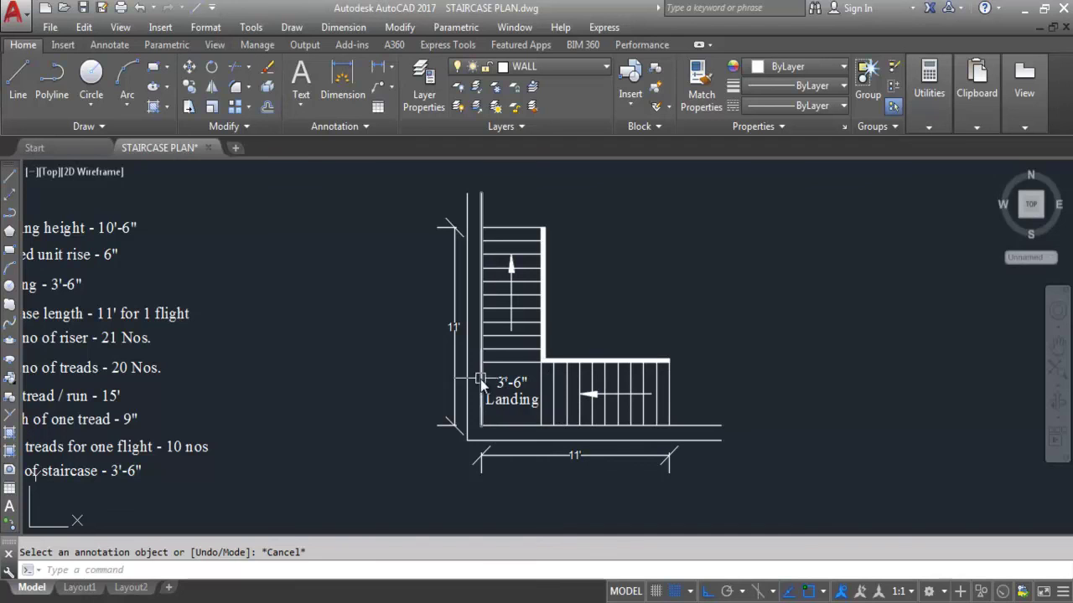
pyautogui.click(378, 69)
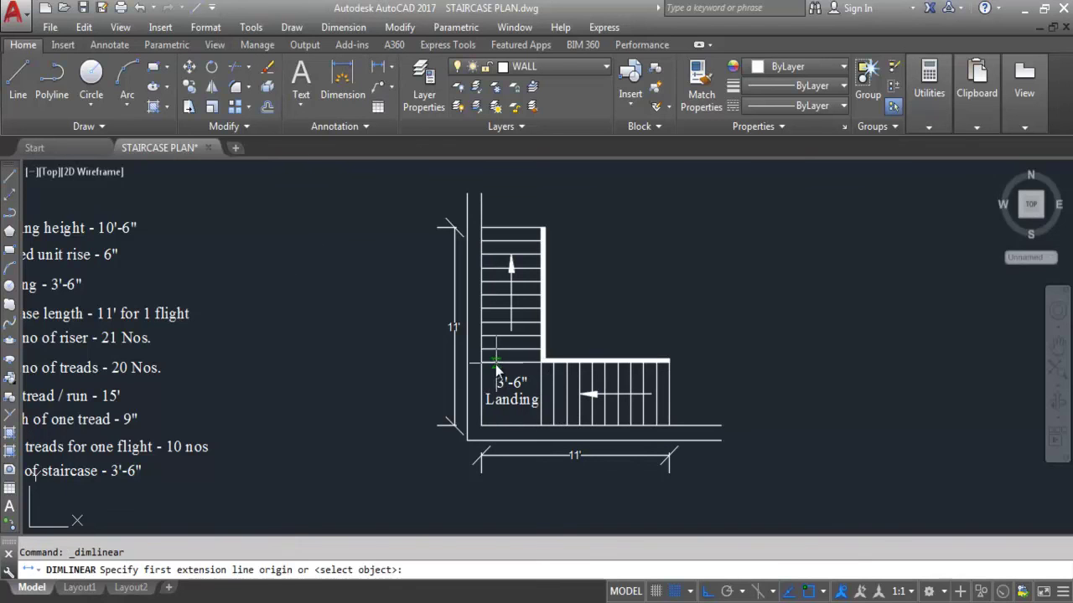
pyautogui.click(517, 363)
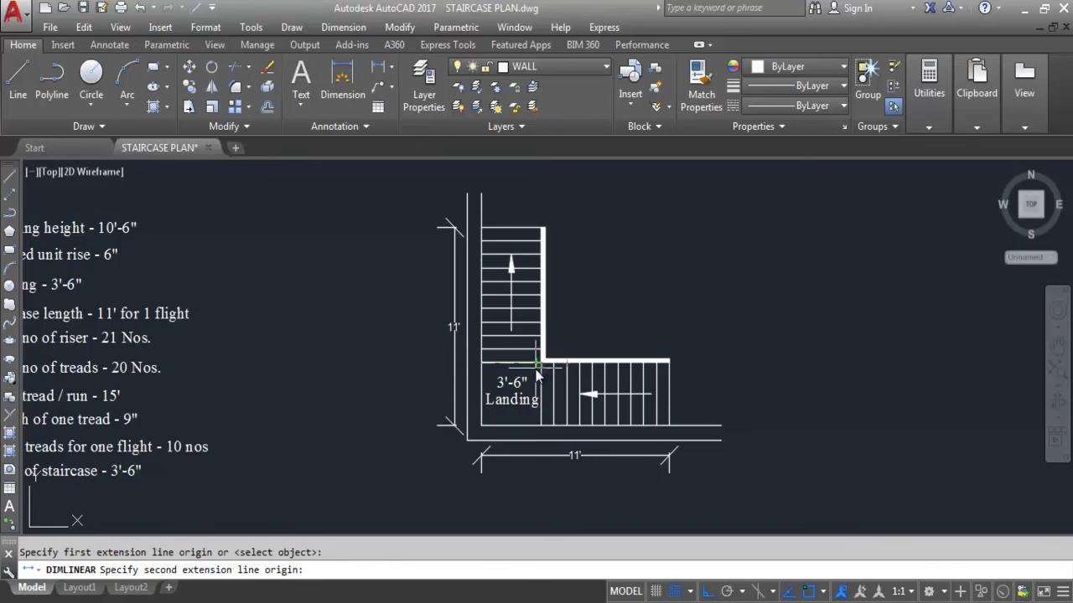
pyautogui.click(544, 363)
pyautogui.scroll(5, 522, 379)
pyautogui.press('Escape')
# Step: Measure the landing's edge beside the horizontal flight with a vertical linear dimension, without placing it
pyautogui.press('space')
pyautogui.click(610, 309)
pyautogui.scroll(-3, 610, 310)
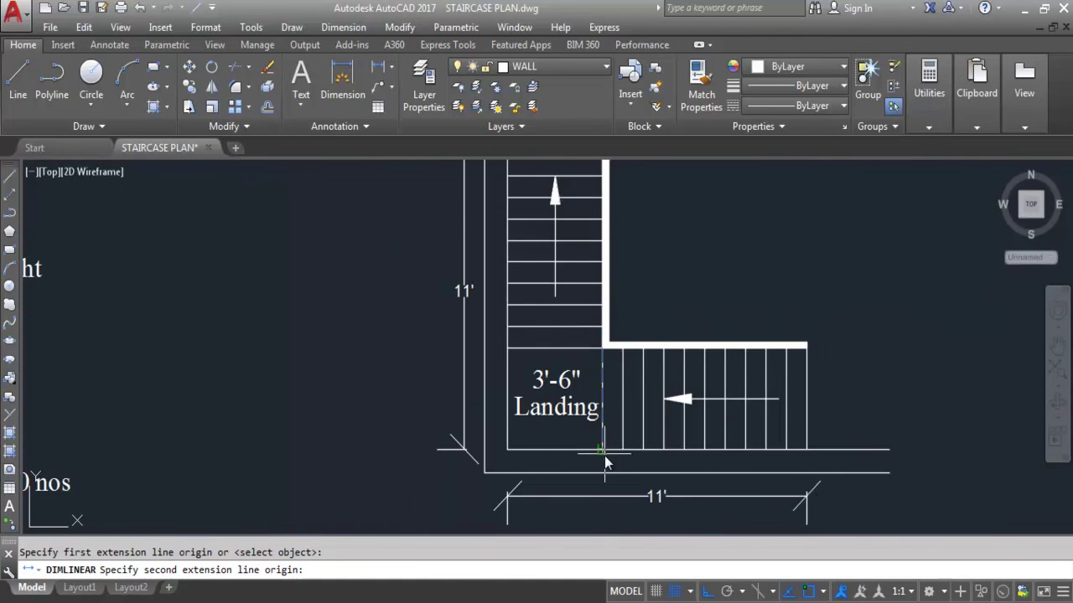
pyautogui.click(605, 455)
pyautogui.scroll(3, 591, 419)
pyautogui.press('Escape')
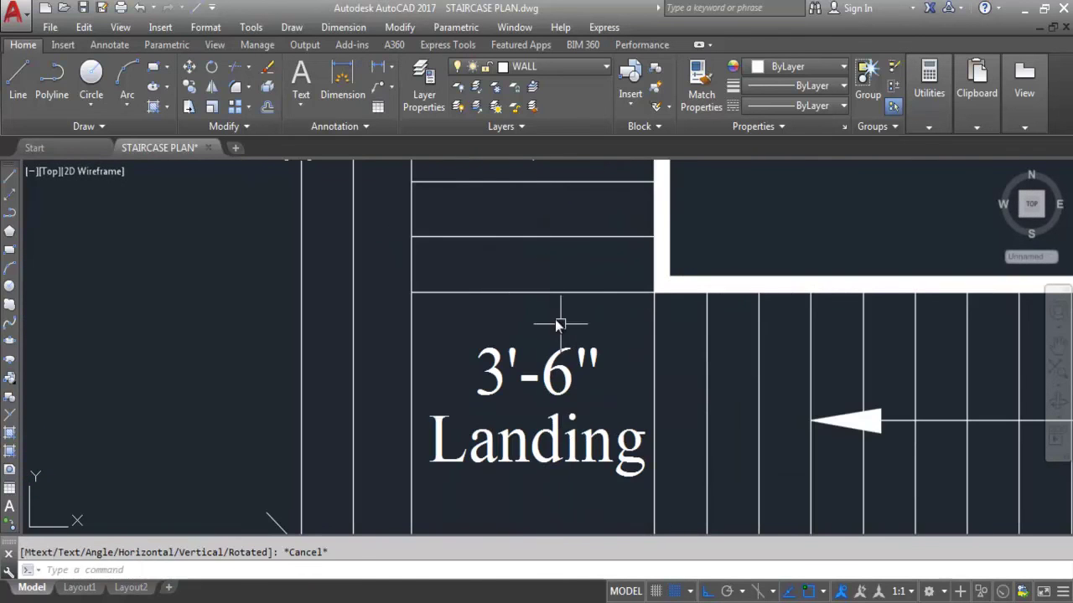
# Step: Move the "width of staircase - 3'-6"" note slightly down to even out the spacing of the list
pyautogui.scroll(-4, 560, 316)
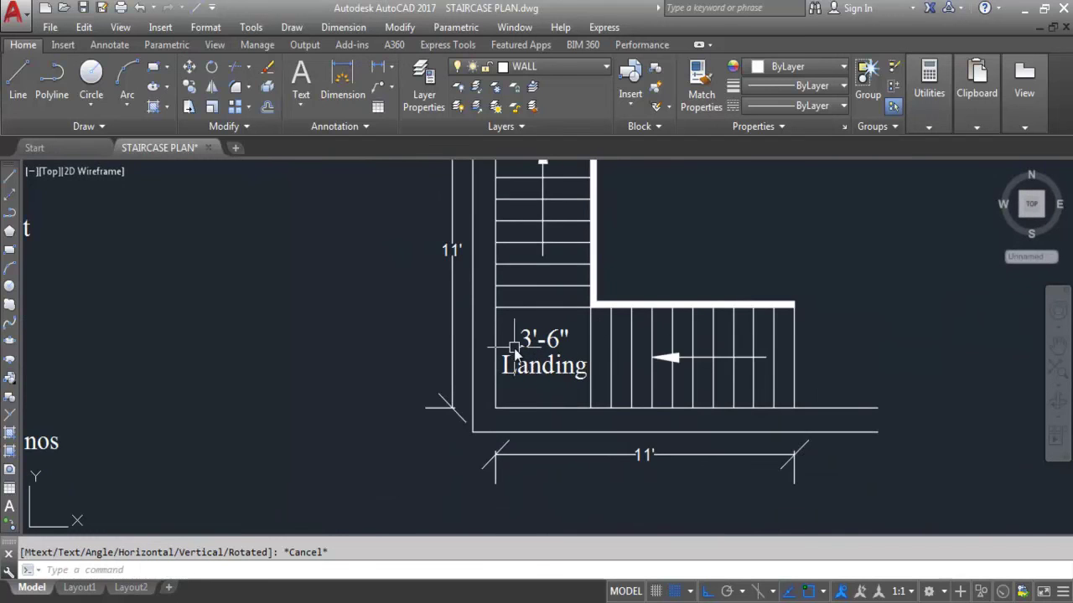
pyautogui.scroll(-3, 575, 361)
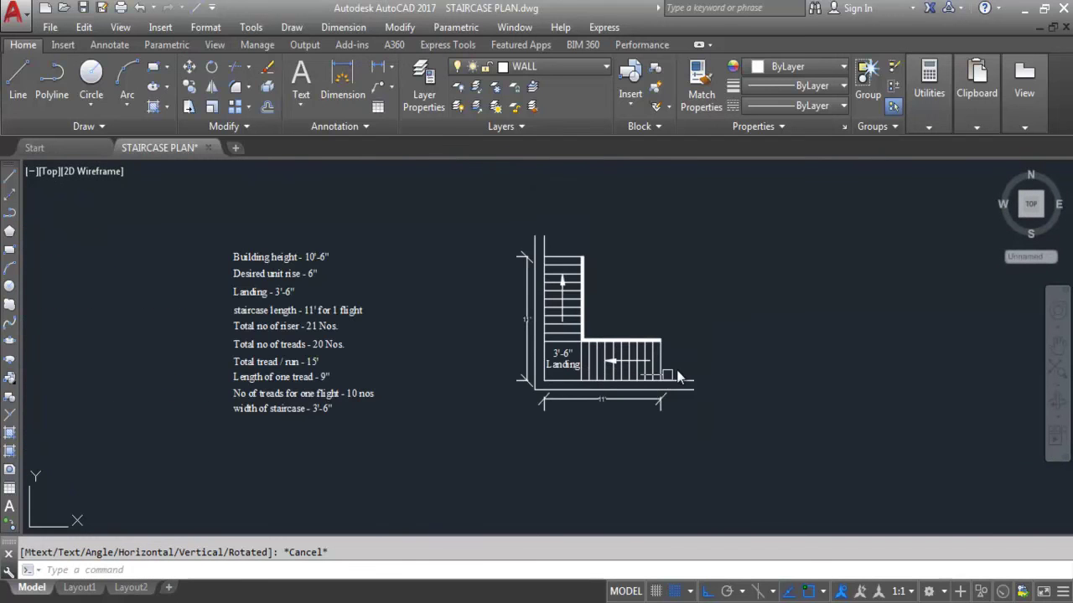
pyautogui.write('m')
pyautogui.press('Return')
pyautogui.click(688, 312)
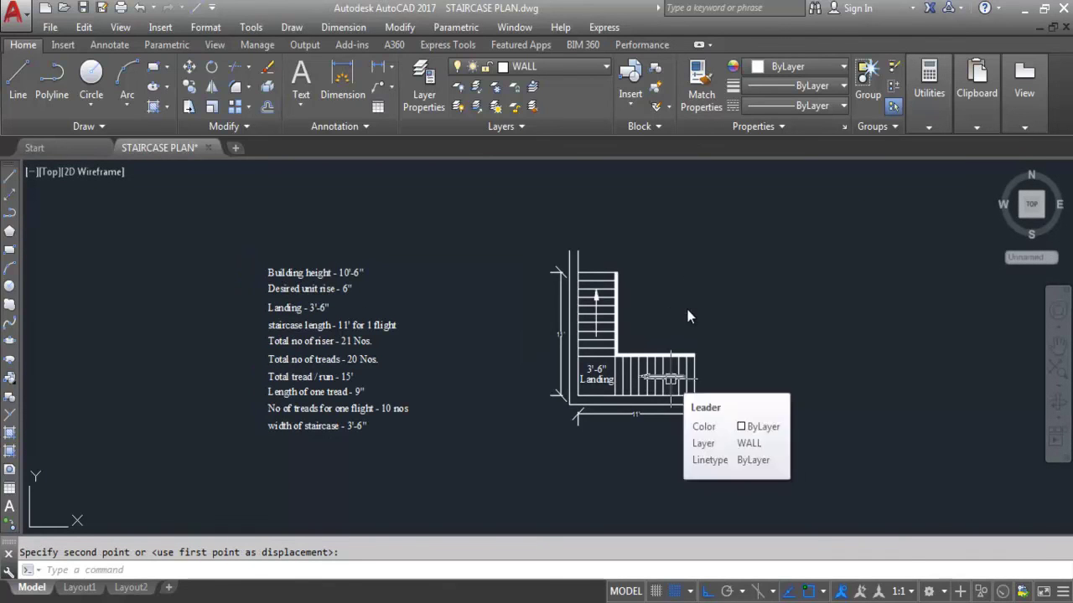
# Step: Copy the "width of staircase - 3'-6"" note with Ortho off to below the plan's horizontal 11' dimension
pyautogui.scroll(4, 680, 356)
pyautogui.scroll(-4, 485, 383)
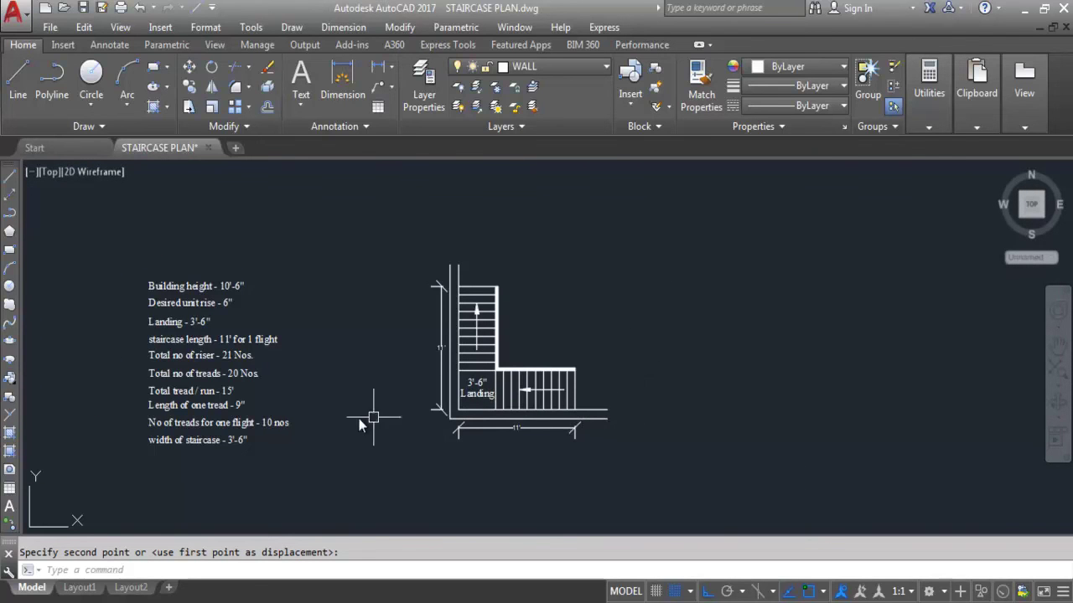
pyautogui.click(243, 444)
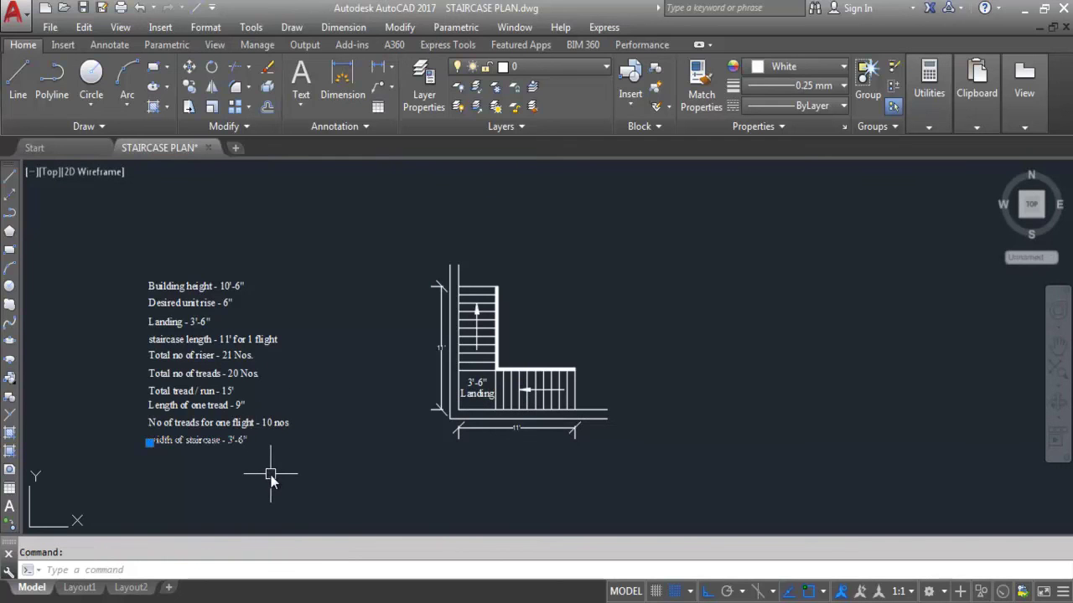
pyautogui.write('co')
pyautogui.press('Return')
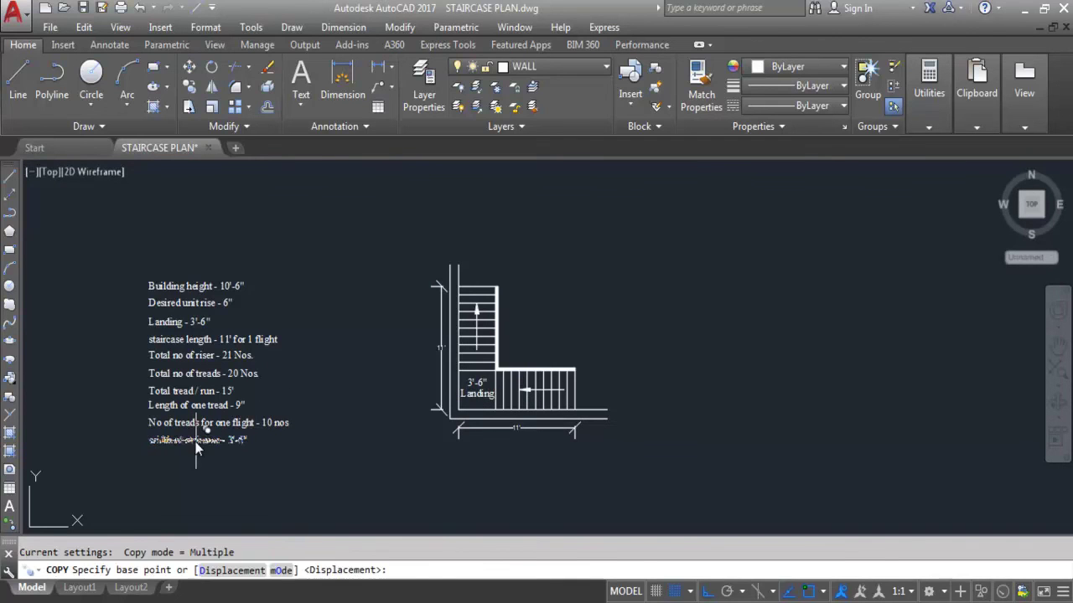
pyautogui.click(196, 448)
pyautogui.press('F8')
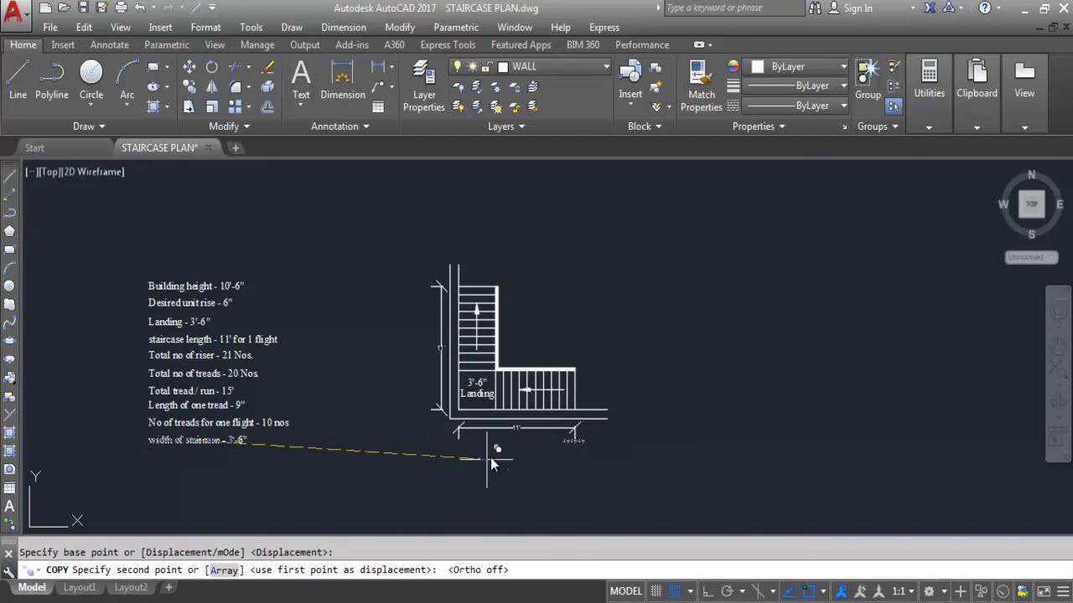
pyautogui.click(520, 466)
pyautogui.press('Return')
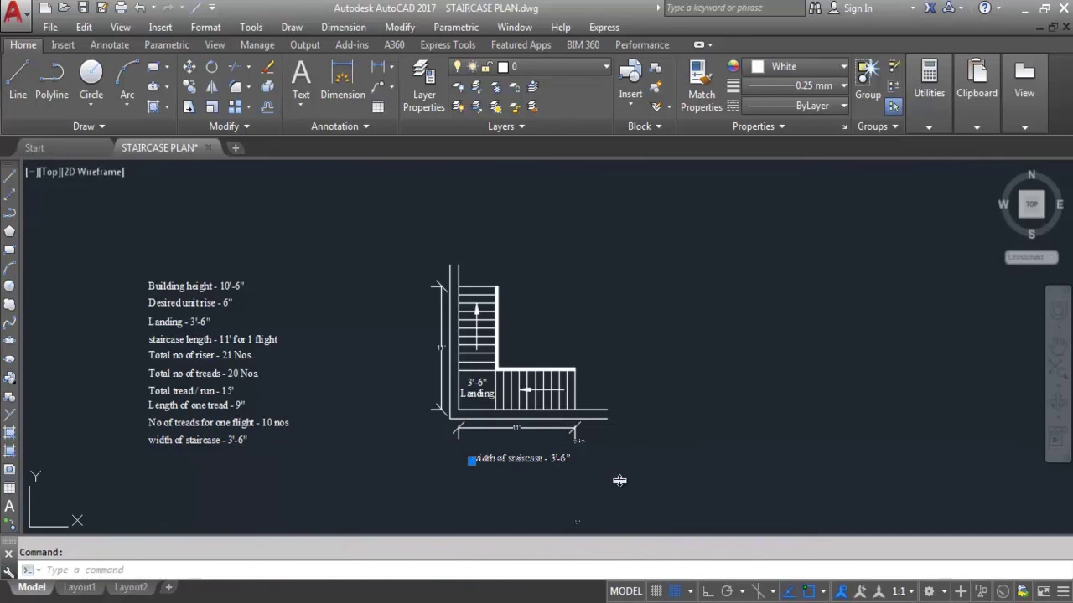
# Step: Change the copied text below the plan to the title "L-SHAPED STAIRCASE"
pyautogui.write('ed')
pyautogui.press('Return')
pyautogui.press('capslock')
pyautogui.write('L')
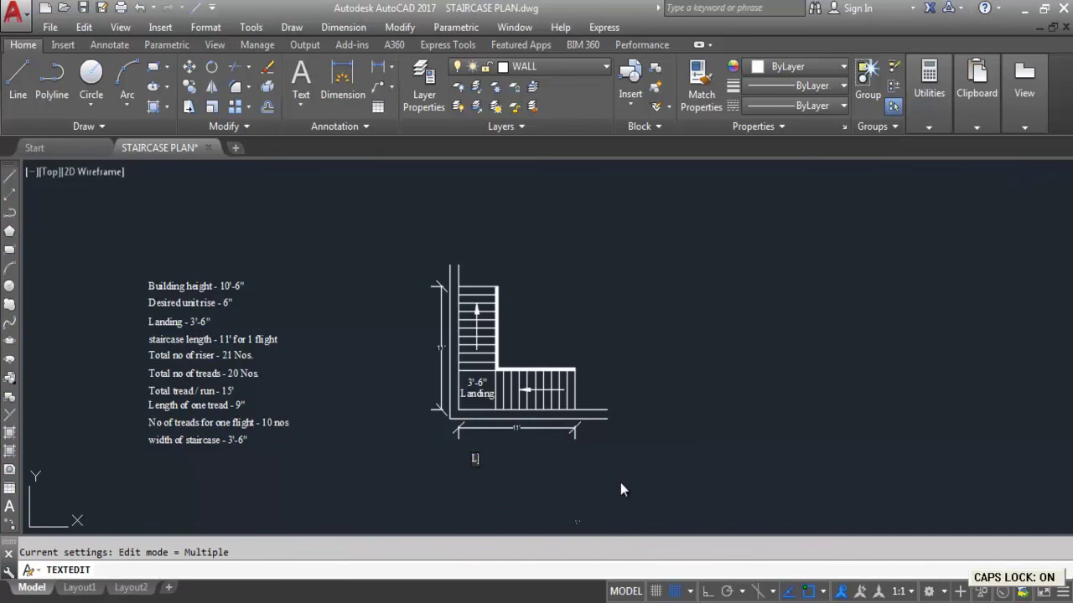
pyautogui.write('-SH')
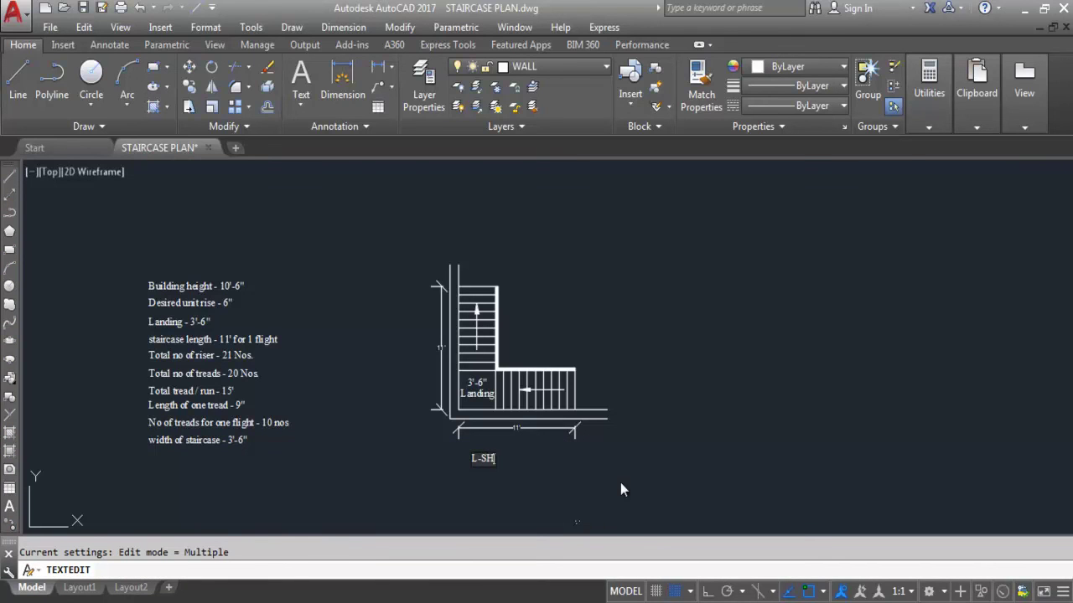
pyautogui.write('APED STAIRCASE')
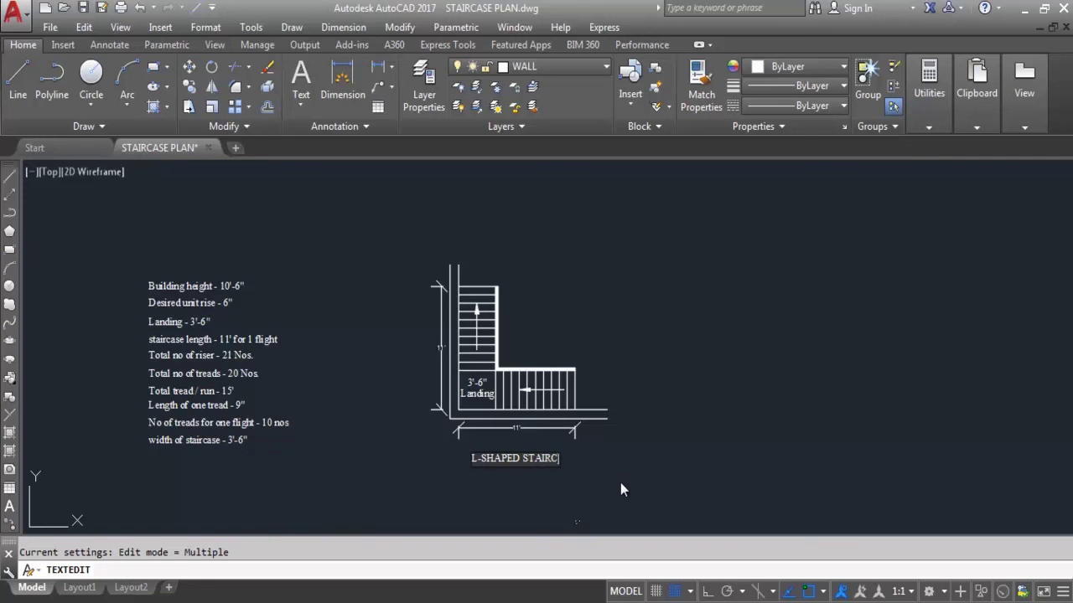
pyautogui.click(620, 482)
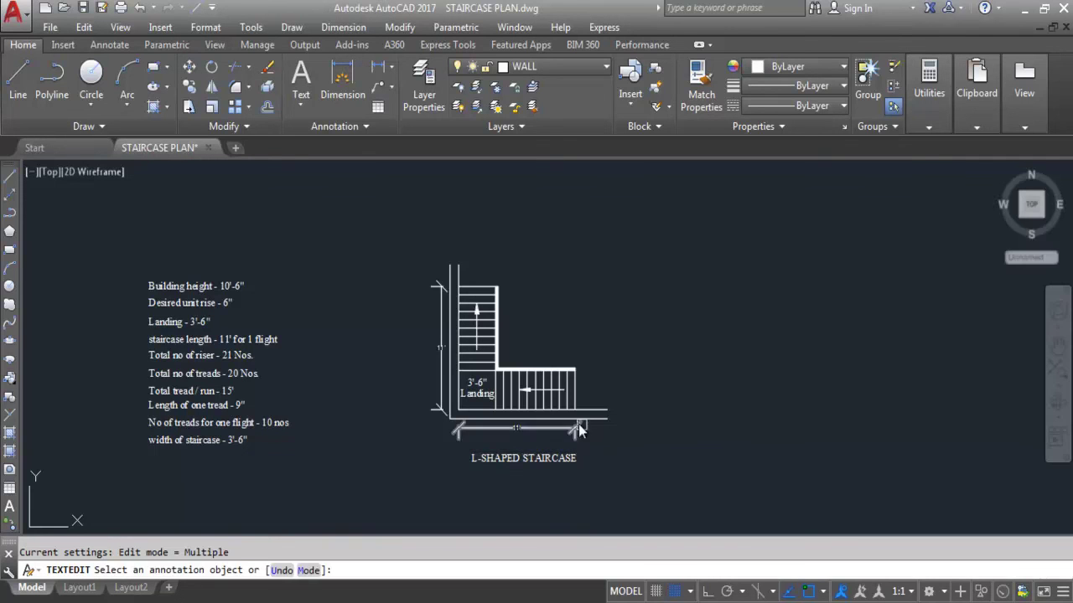
pyautogui.press('Escape')
# Step: Move the "L-SHAPED STAIRCASE" title slightly left so it starts level with the left end of the horizontal 11' dimension
pyautogui.scroll(4, 538, 470)
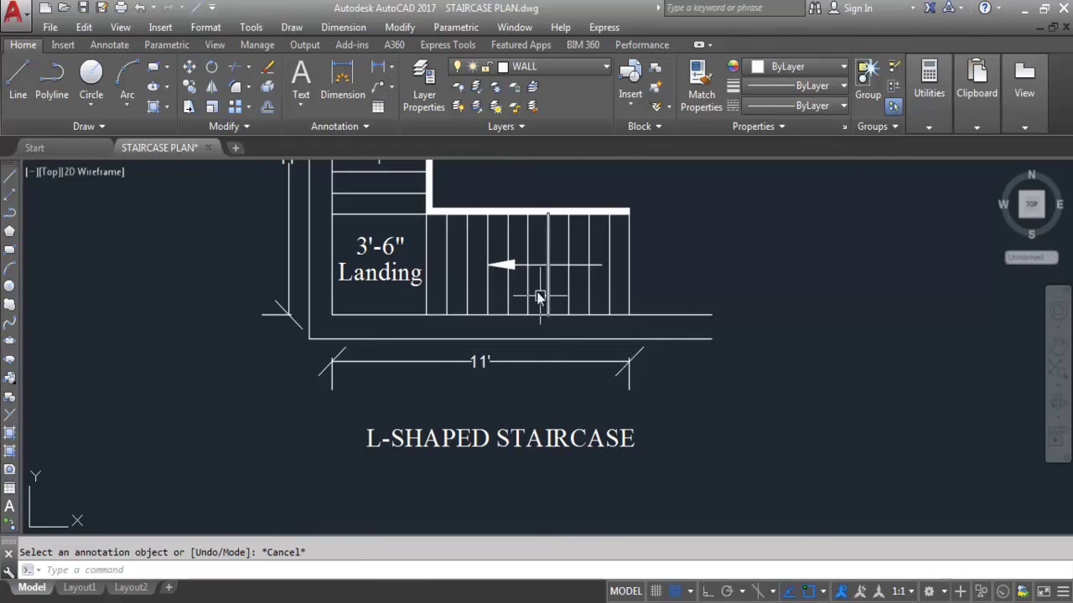
pyautogui.scroll(-2, 541, 302)
pyautogui.click(553, 381)
pyautogui.scroll(-2, 553, 380)
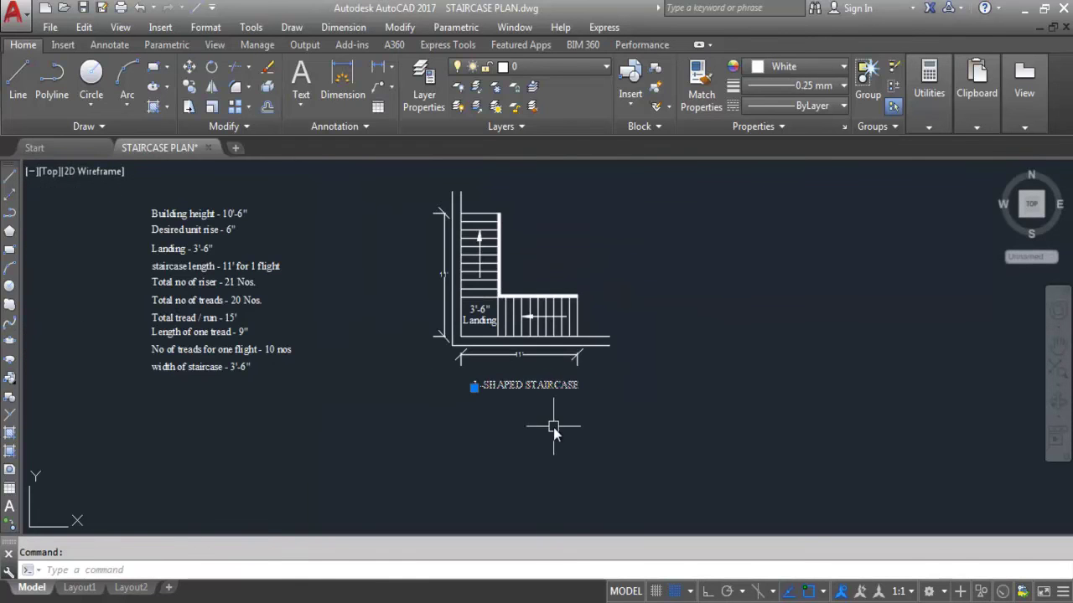
pyautogui.write('m')
pyautogui.press('Return')
pyautogui.scroll(4, 519, 395)
pyautogui.click(515, 384)
pyautogui.click(490, 378)
pyautogui.scroll(-4, 570, 407)
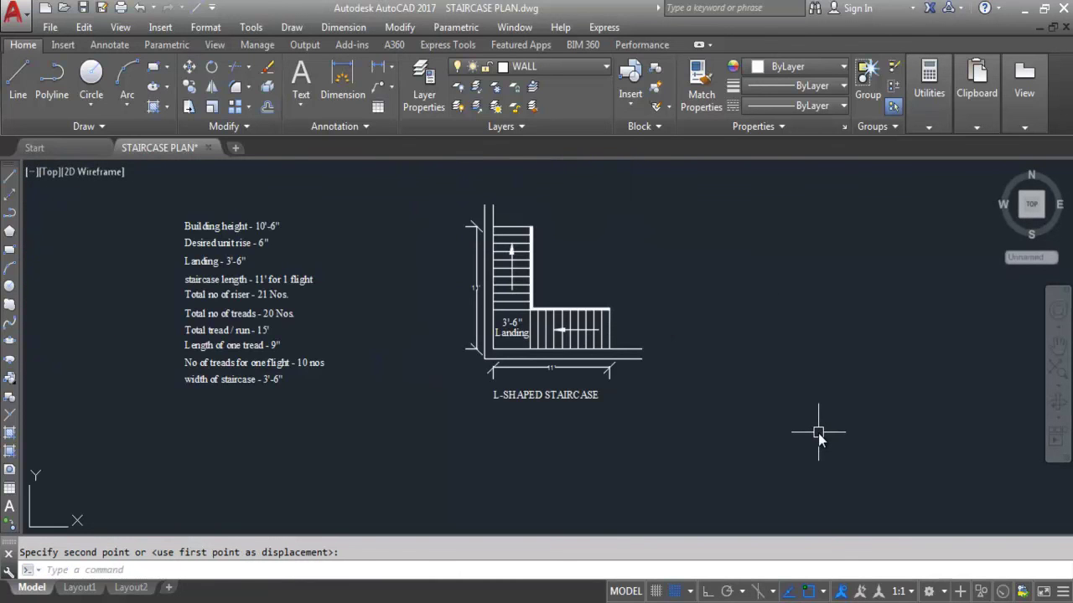
pyautogui.scroll(2, 531, 263)
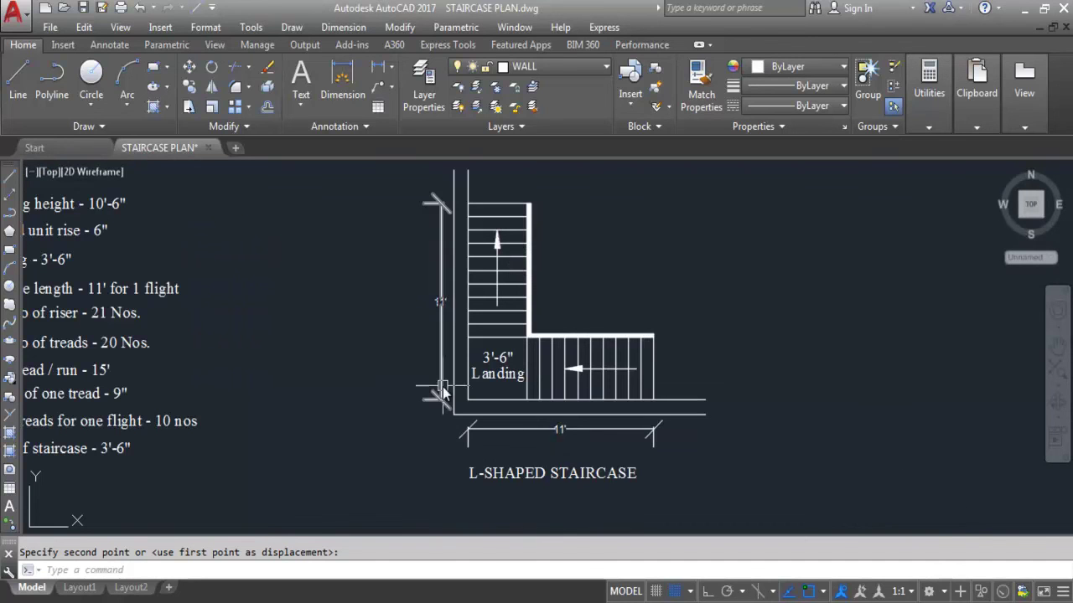
pyautogui.scroll(-2, 553, 425)
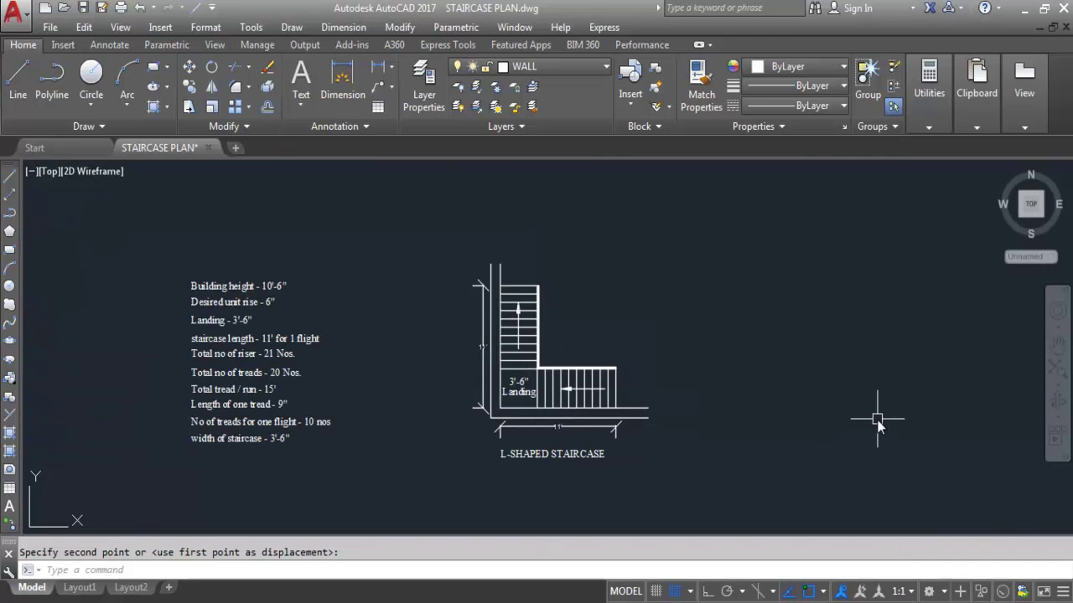